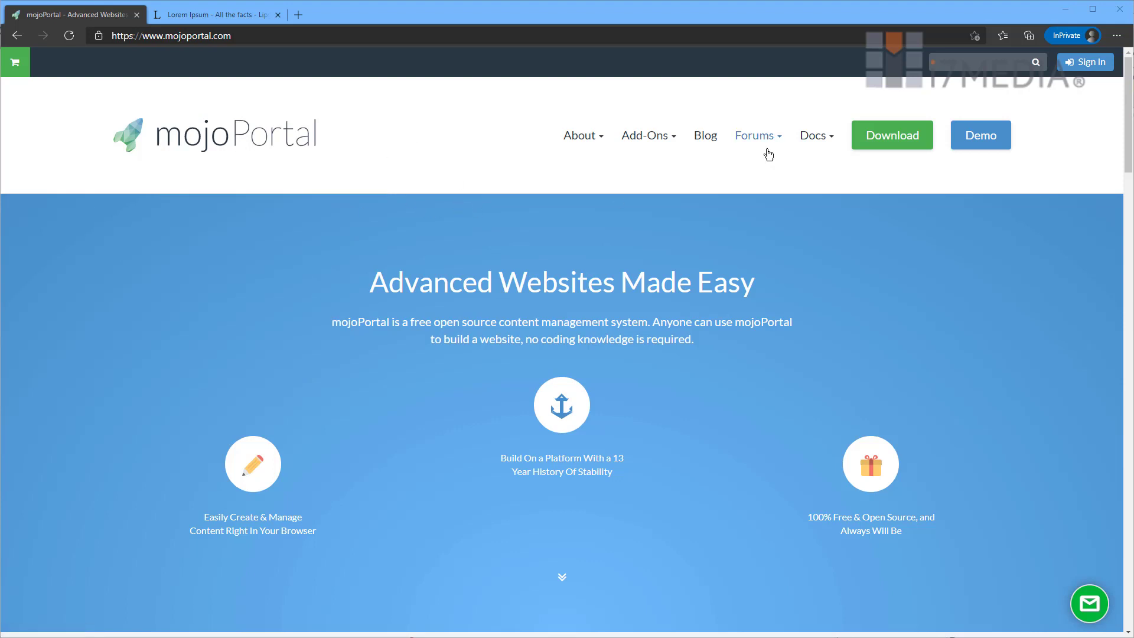
- Open demo.mojoportal.com and scroll its Welcome page down to the blue footer and back
mouse_move(748, 139)
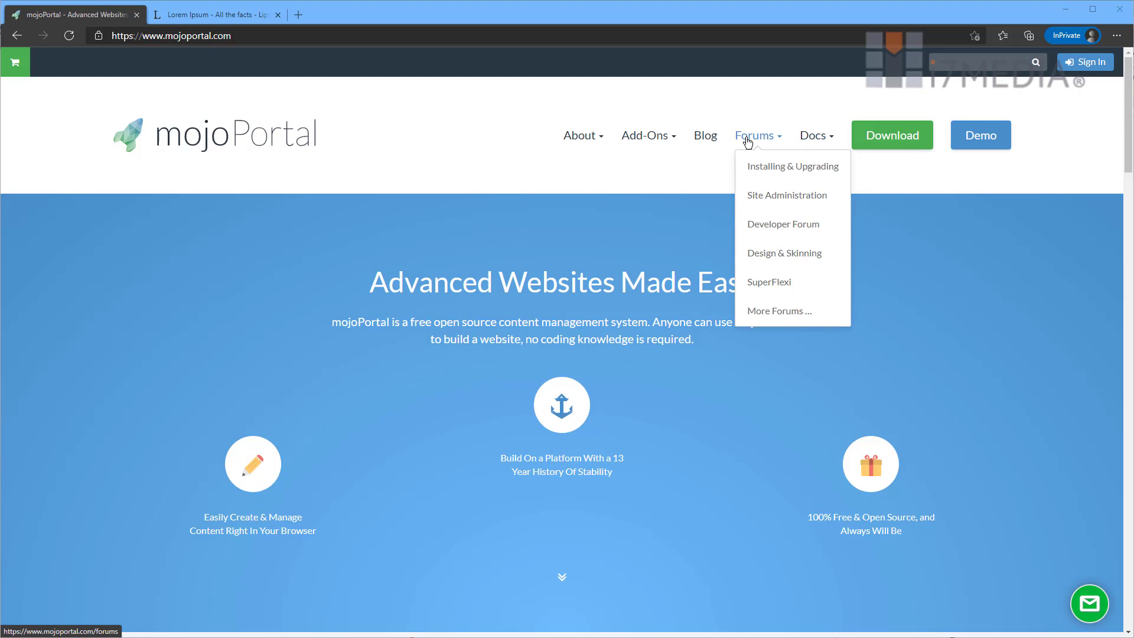
mouse_move(624, 137)
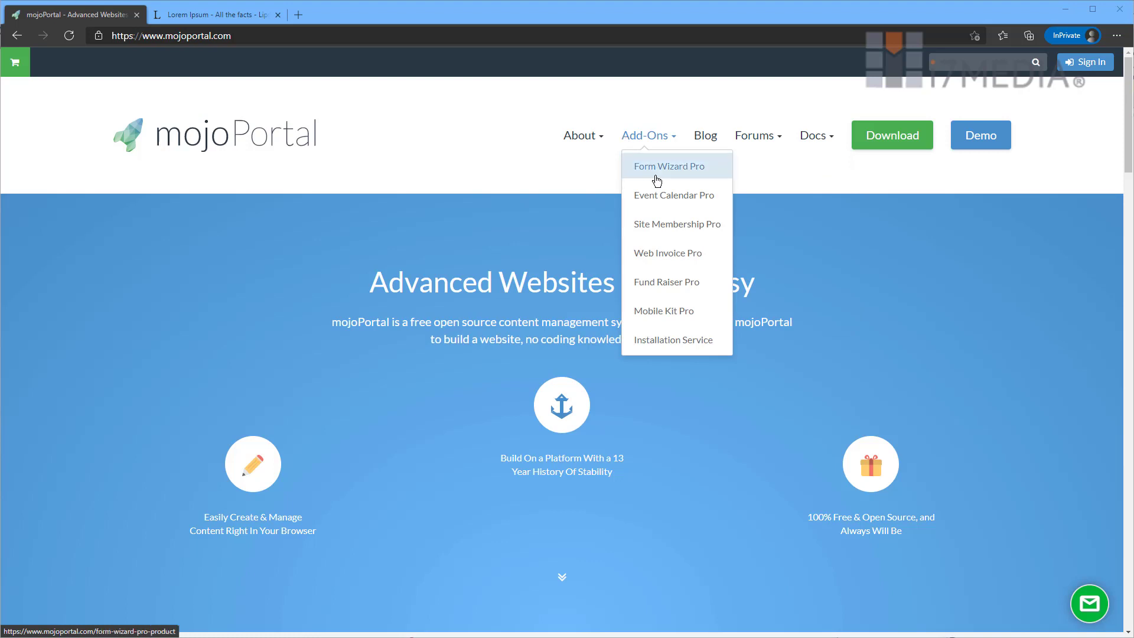
left_click(982, 141)
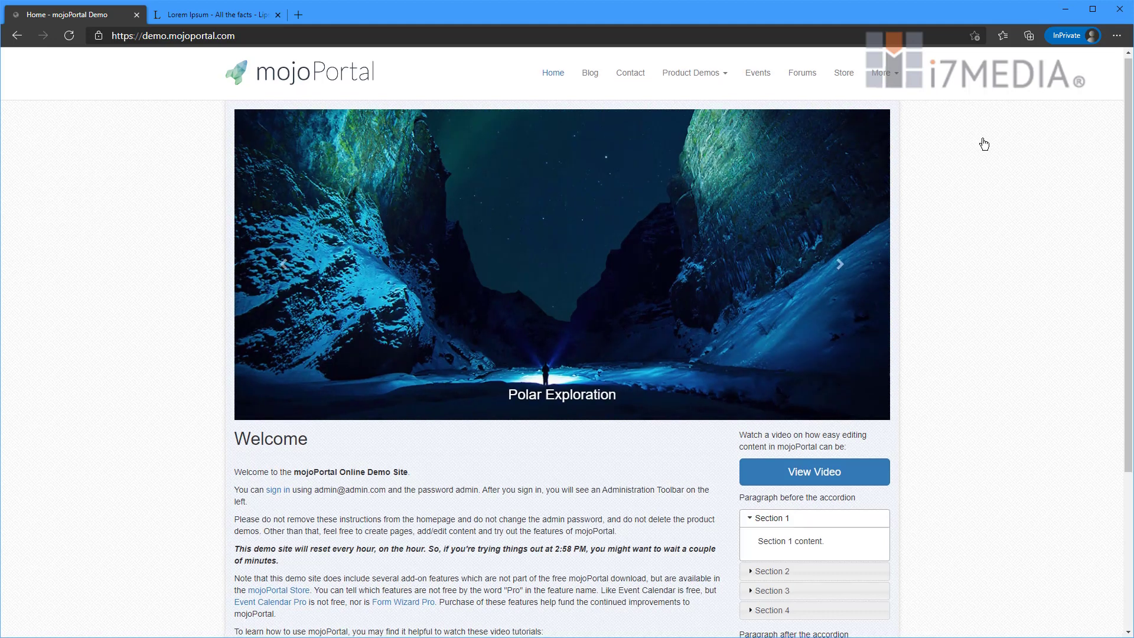
scroll(982, 142, "down", 4)
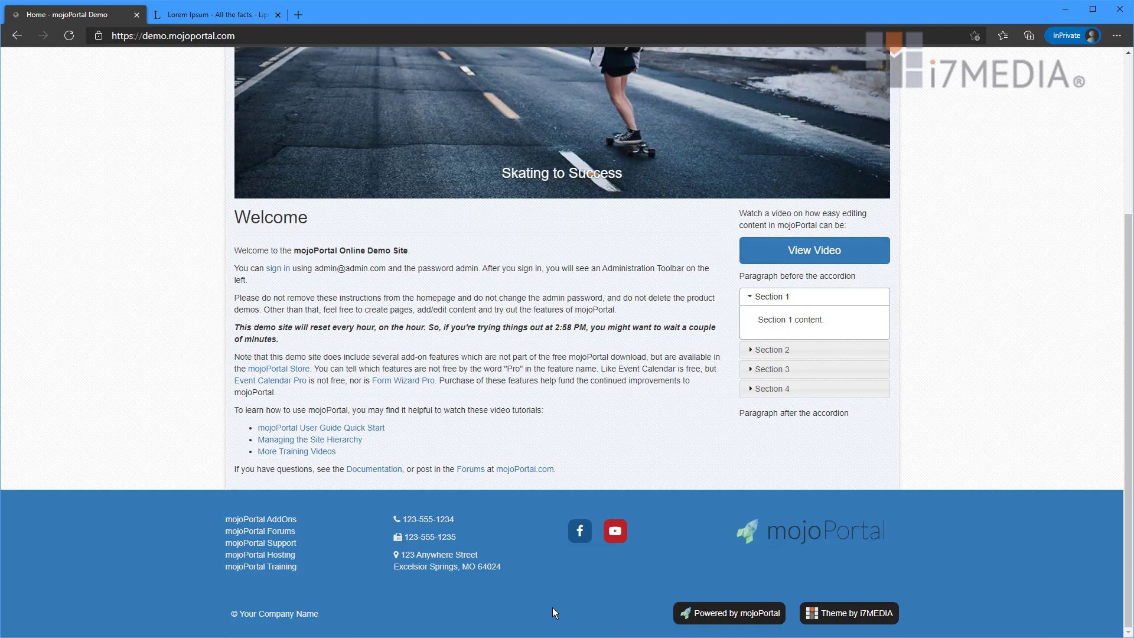
scroll(552, 607, "up", 4)
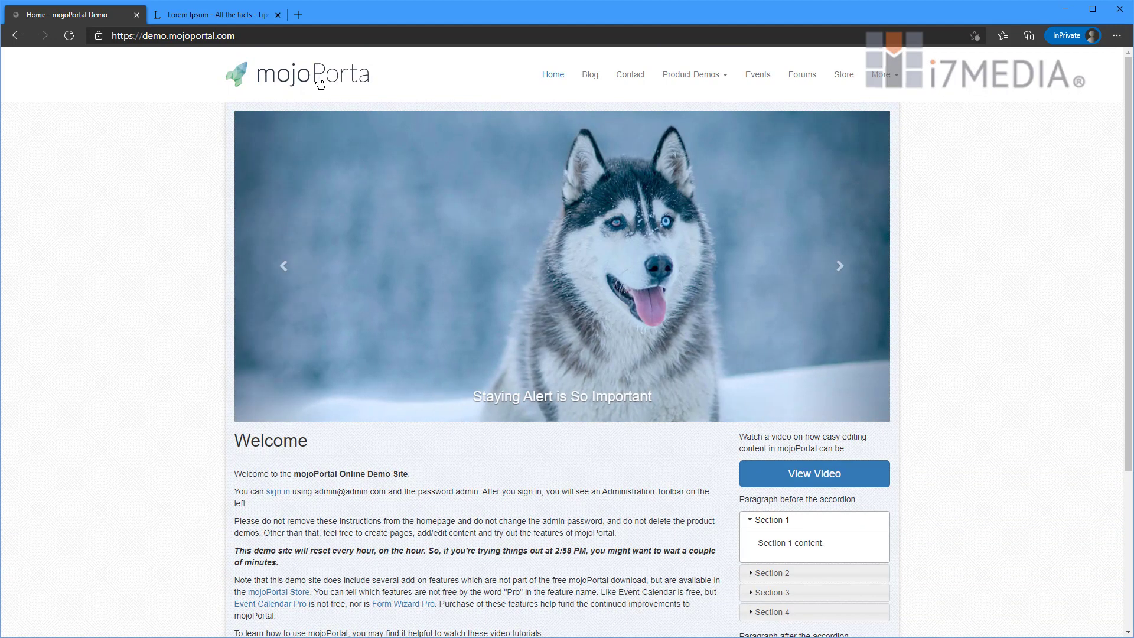
- Load the demo site's /admin address and log in with the saved admin account
left_click(249, 35)
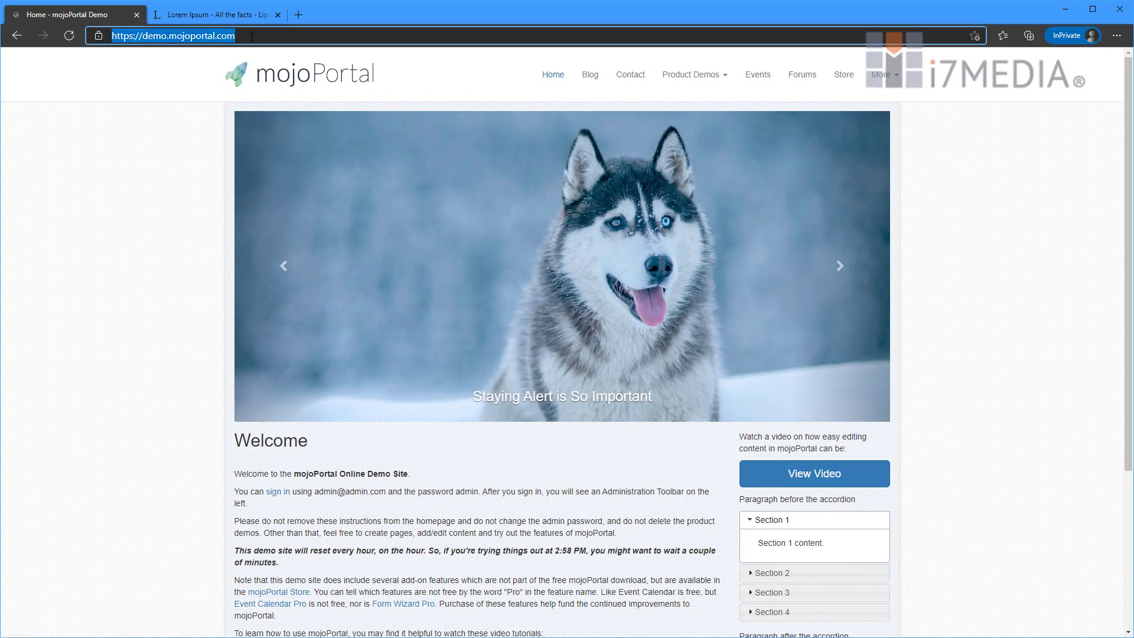
left_click(272, 37)
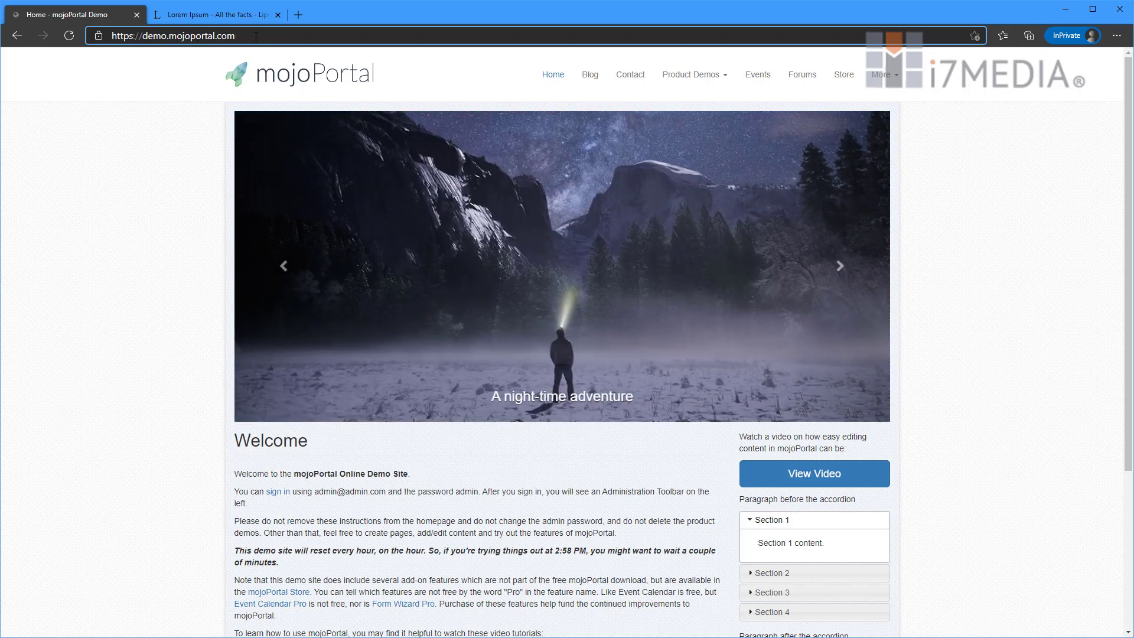
type("/admin")
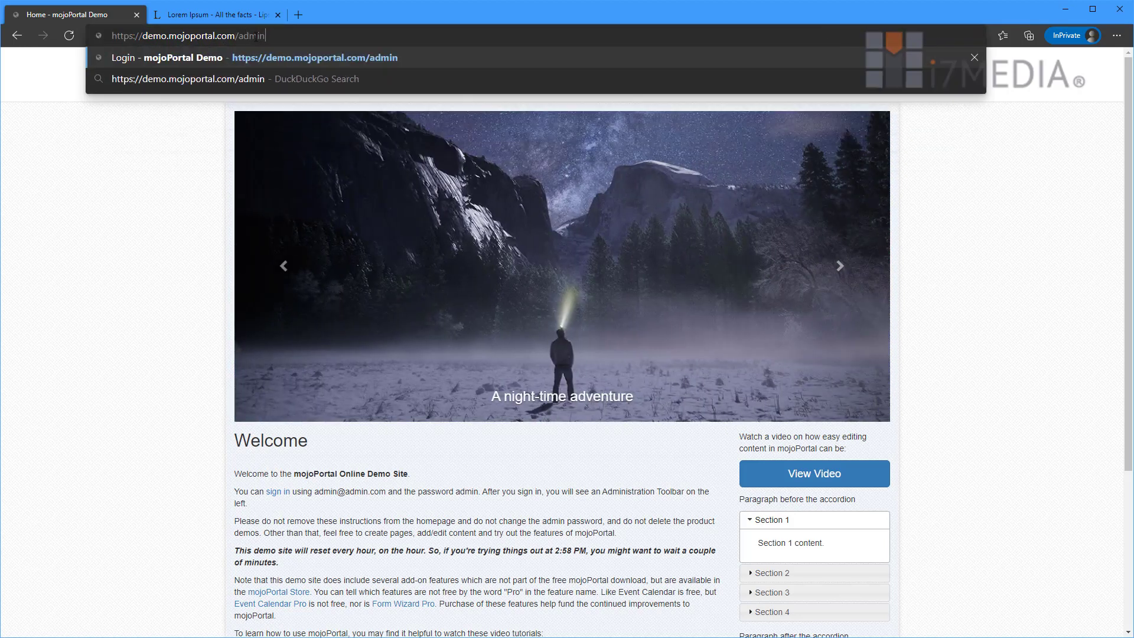
key("Return")
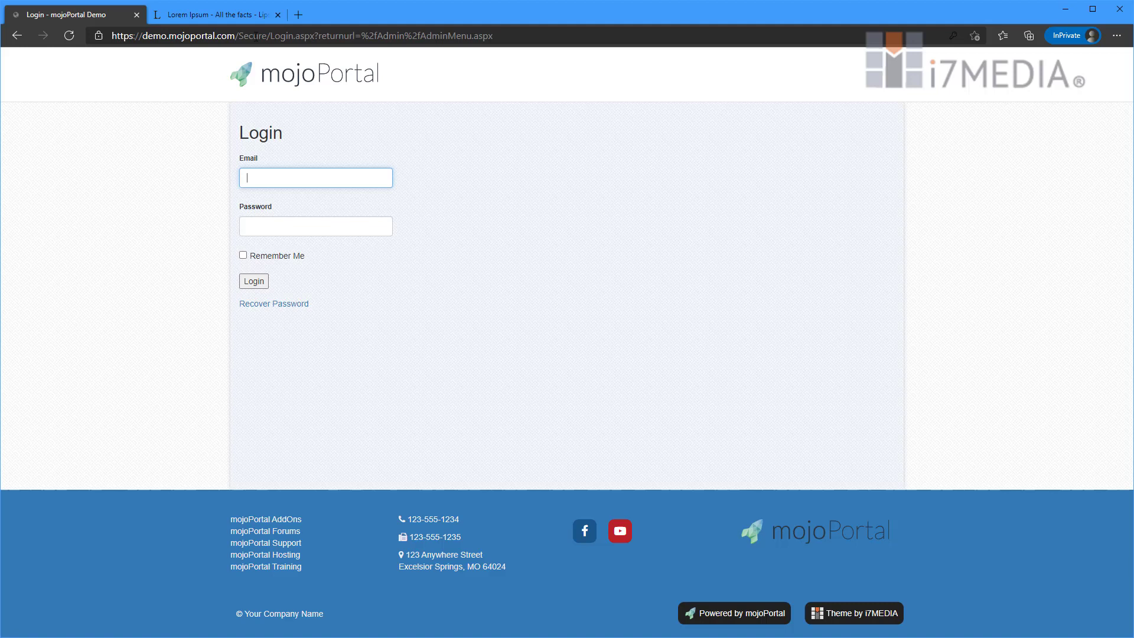
type("admin@admin.com")
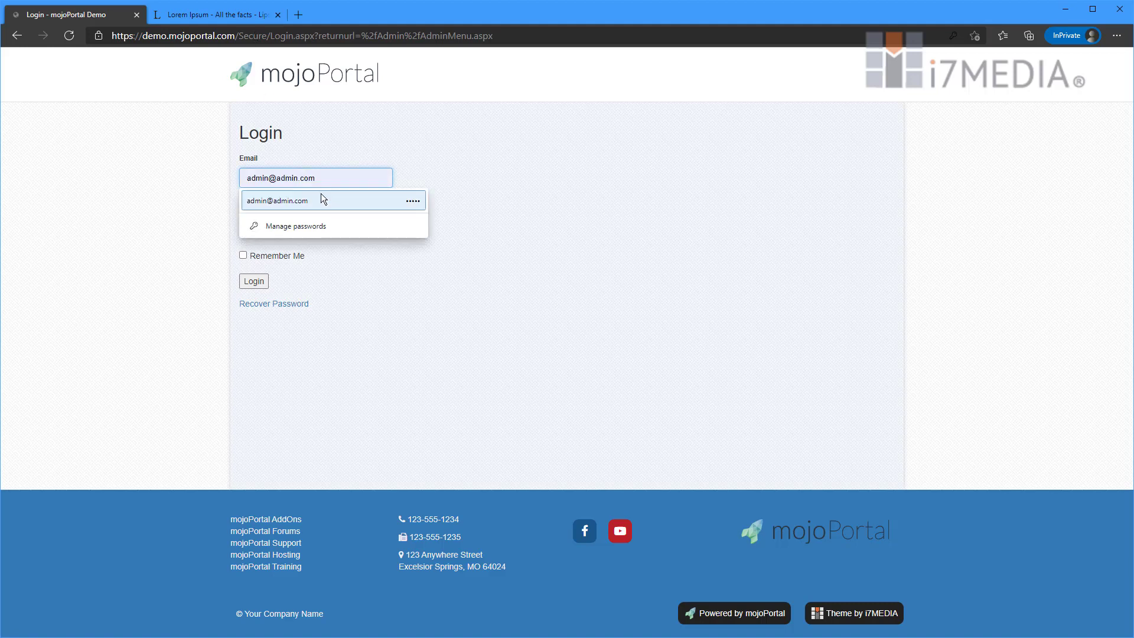
left_click(290, 199)
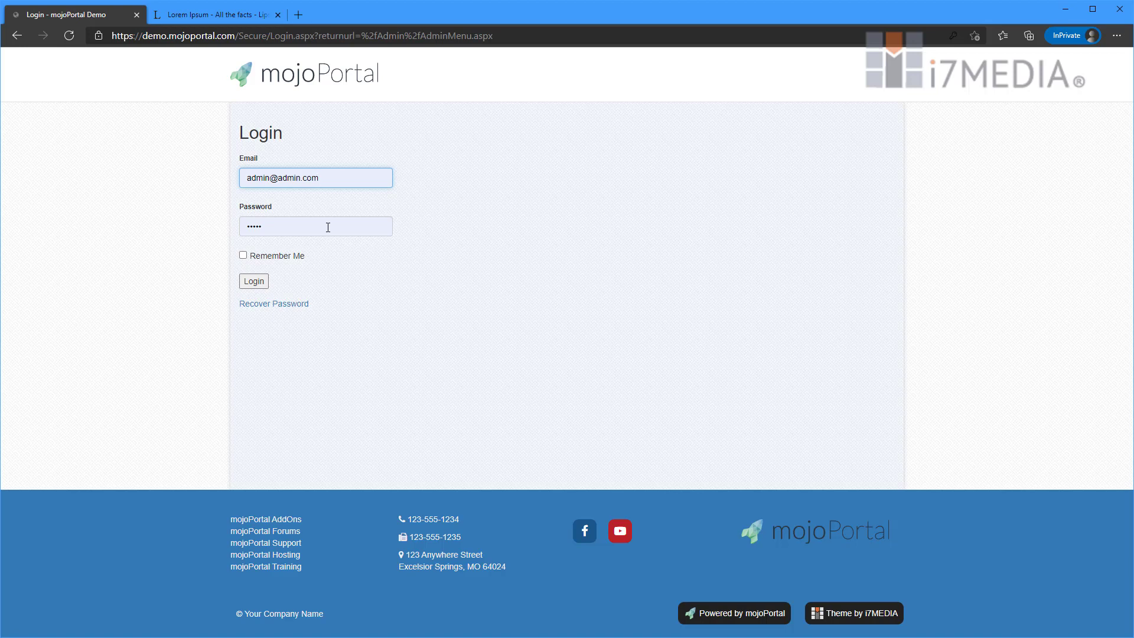
left_click(265, 286)
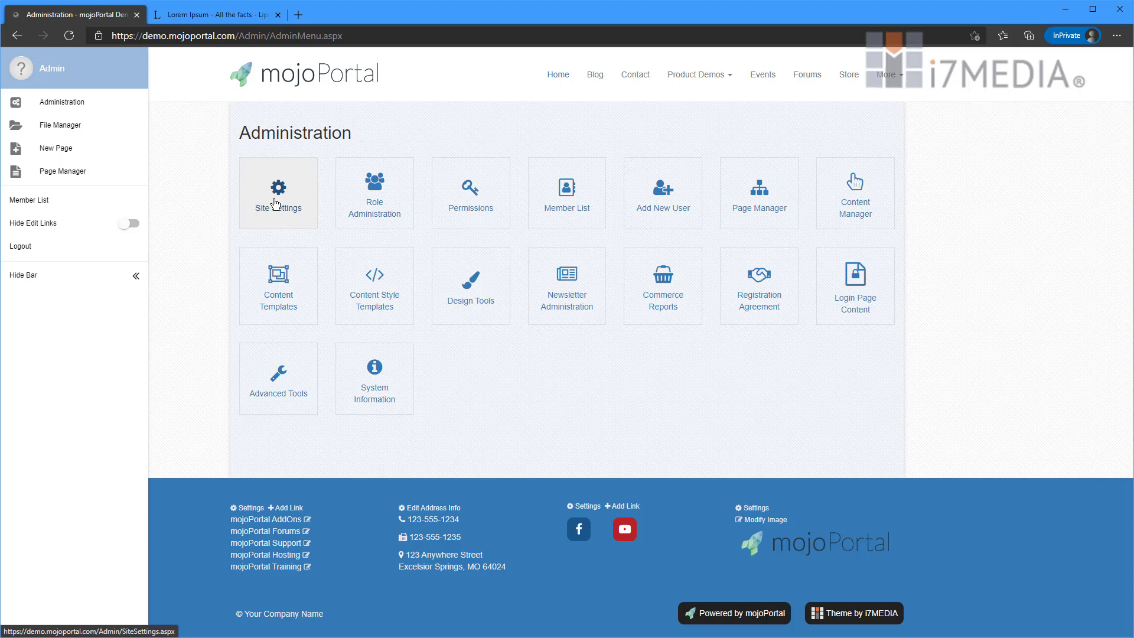
- Return to the Welcome home page through the logo and scroll through its editable content and footer
left_click(285, 85)
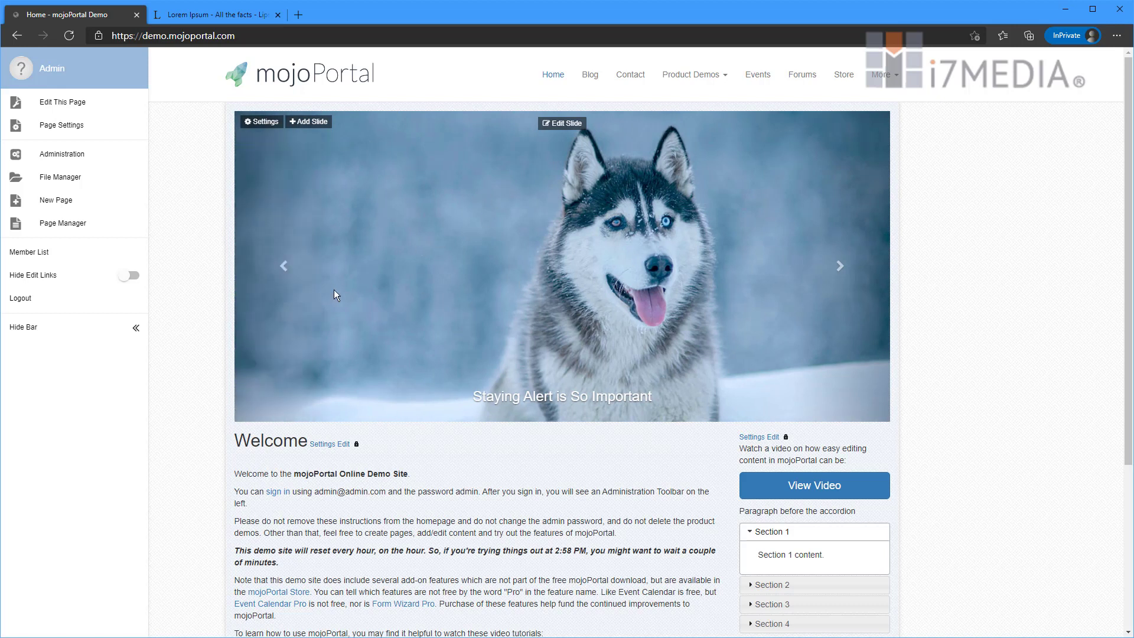
scroll(403, 403, "down", 3)
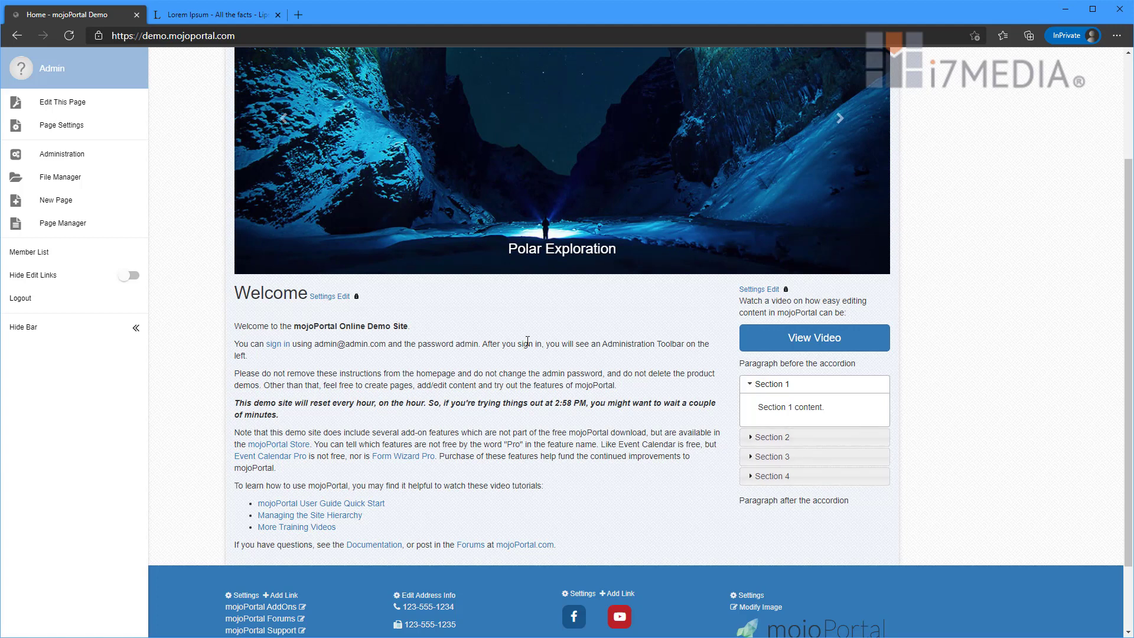
scroll(526, 340, "up", 3)
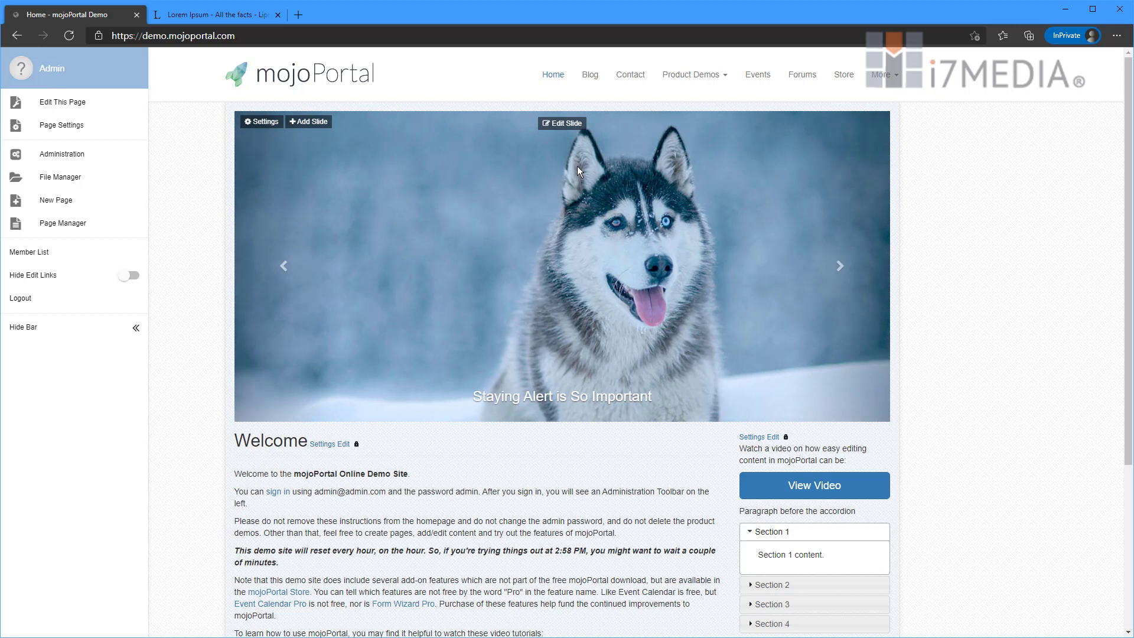
- Edit the 'A wolf' slide, keep it as an image slide, and launch the Choose Image picker
left_click(566, 127)
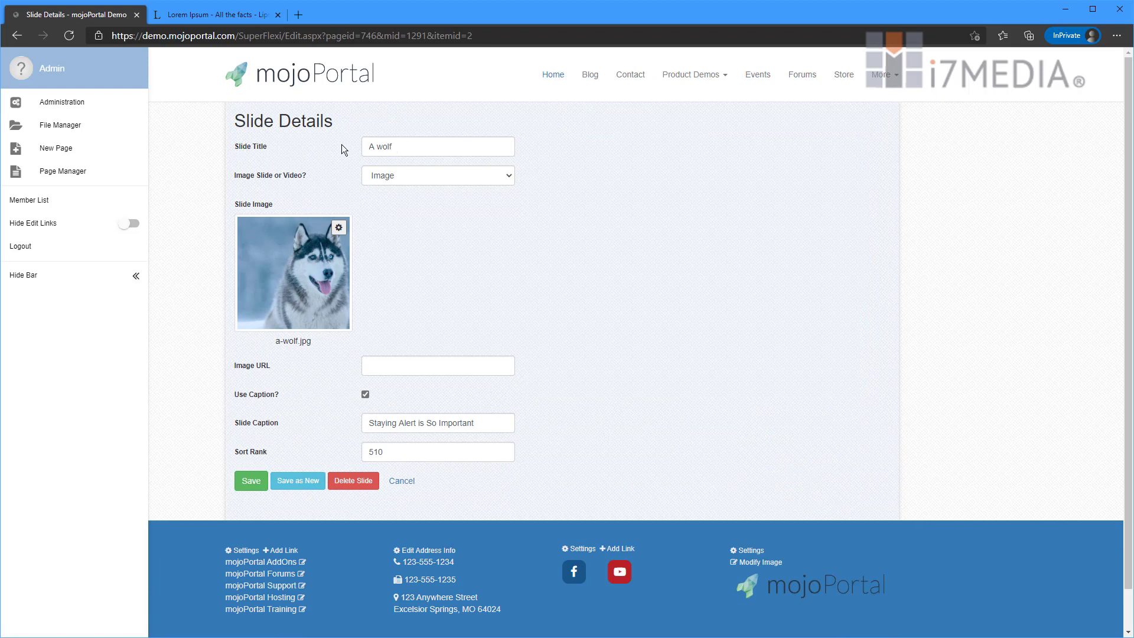
left_click(265, 149)
left_click(431, 180)
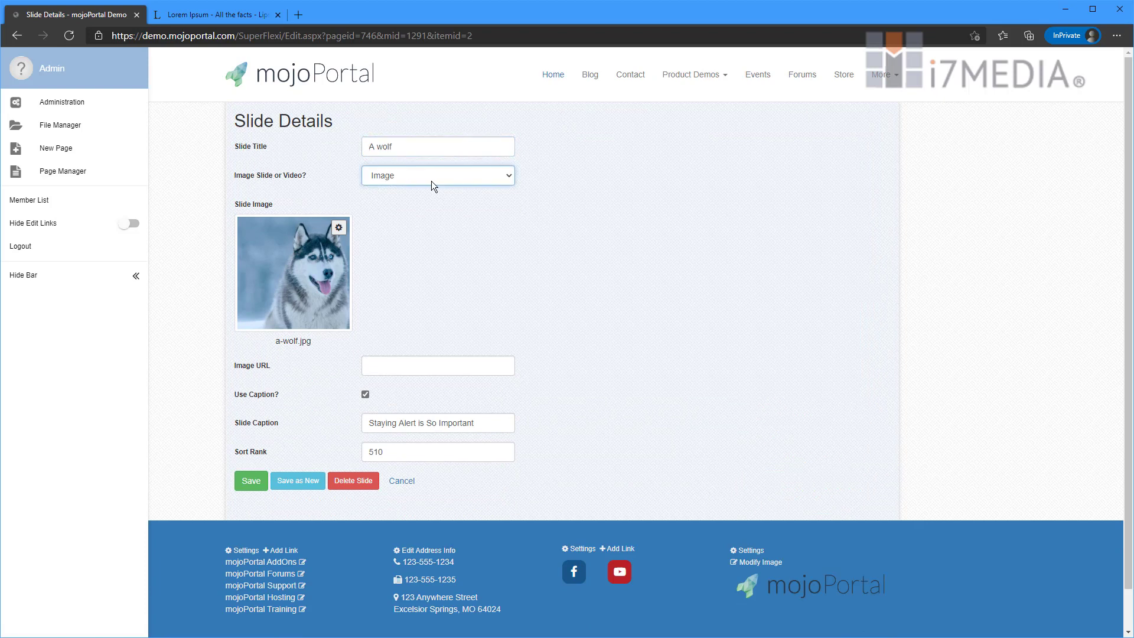
left_click(430, 179)
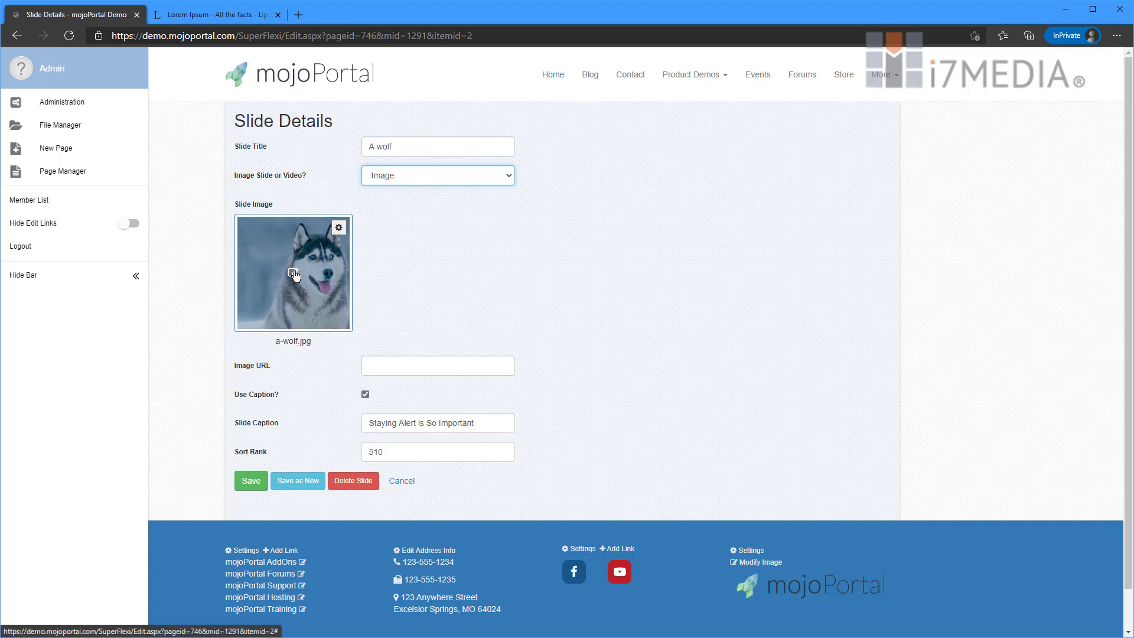
left_click(405, 357)
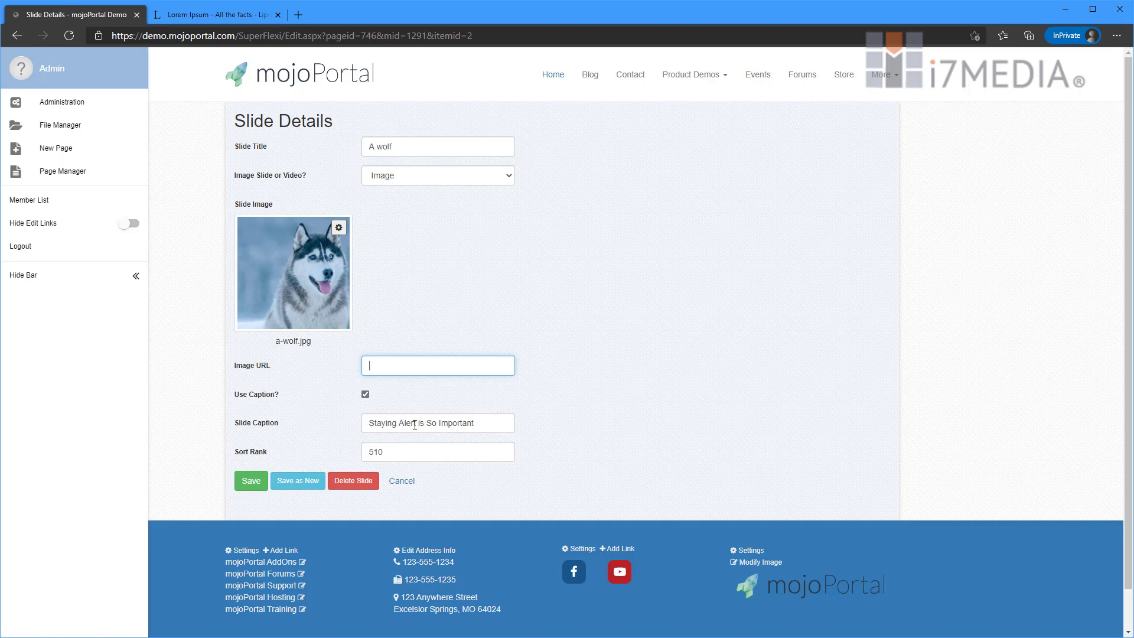
left_click(309, 270)
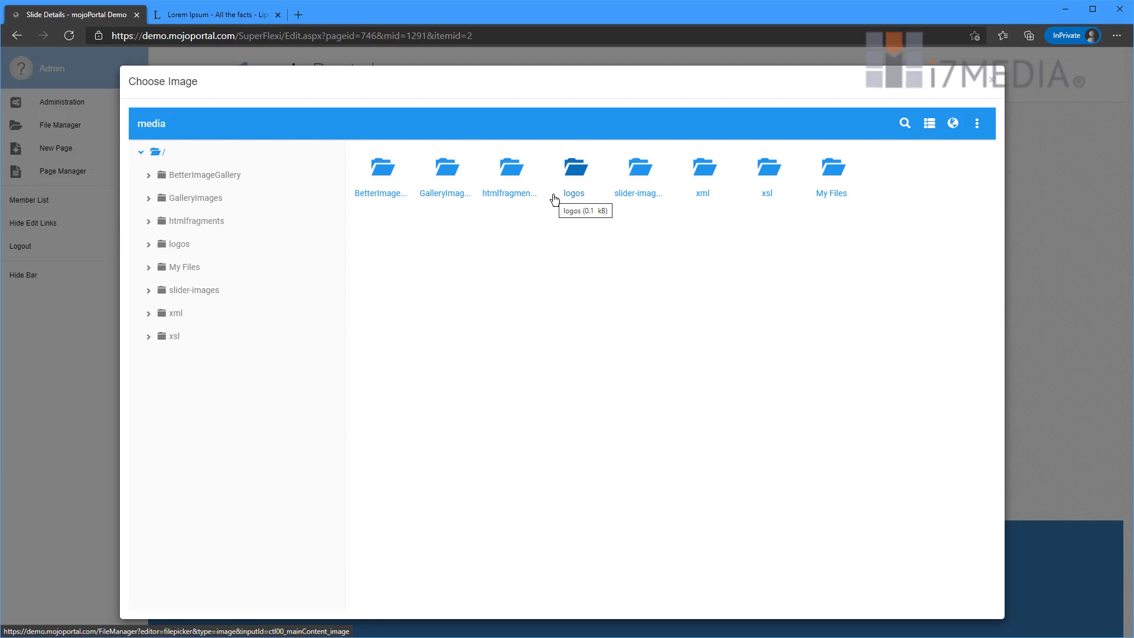
- Browse to GalleryImages/1280/FullSizeImages, preview the pyramid photo, and pick img_1994.jpg for the slide
left_click(190, 202)
left_click(191, 222)
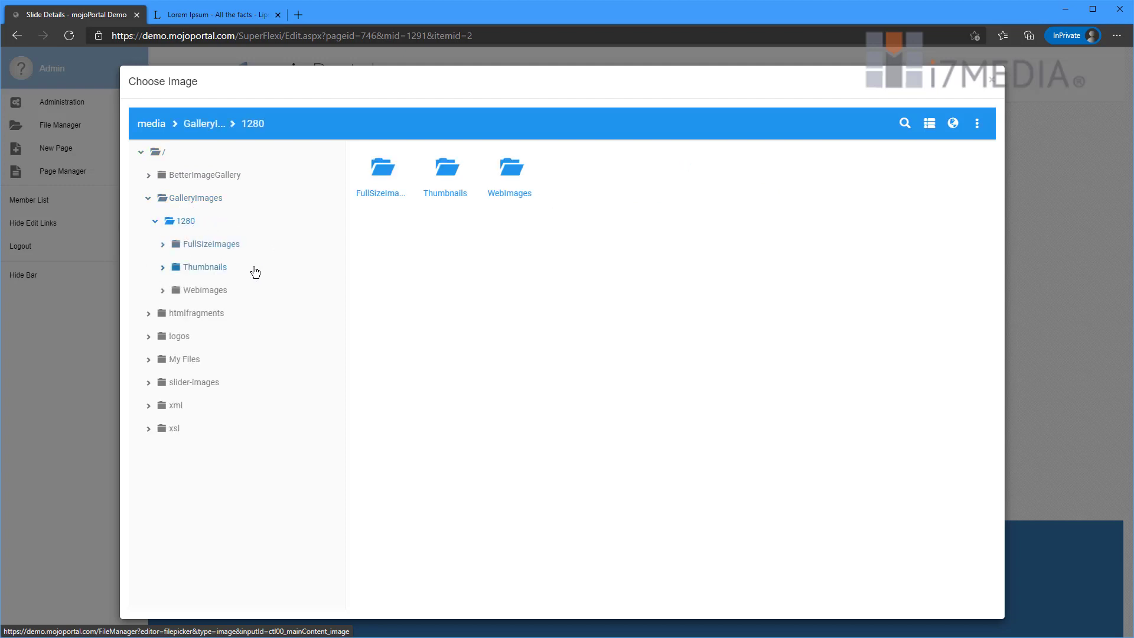
left_click(208, 244)
right_click(379, 195)
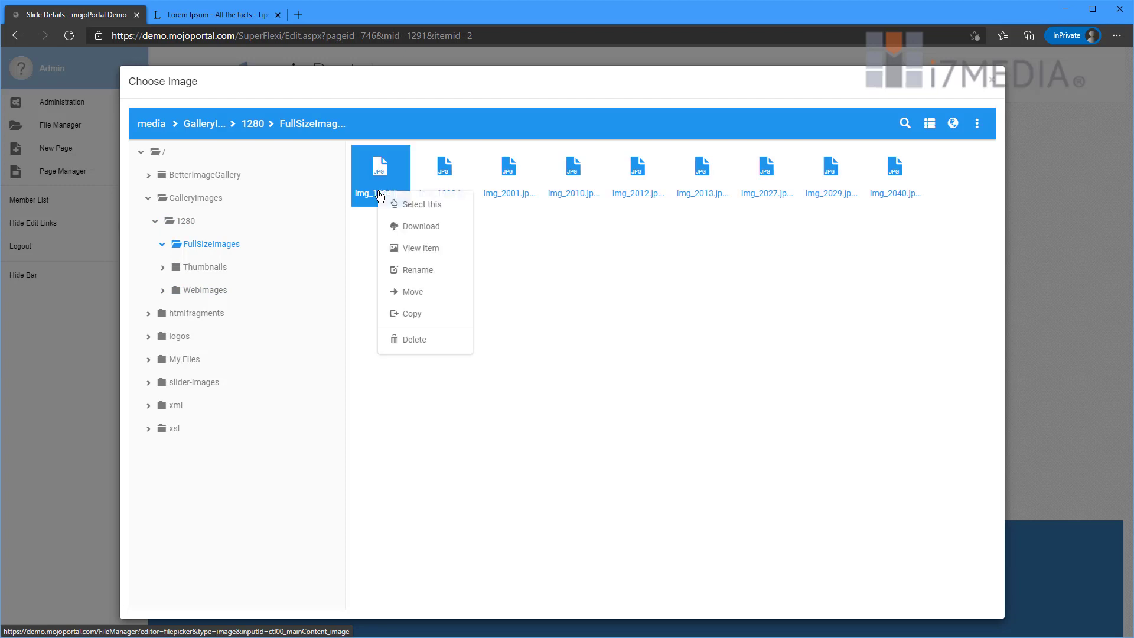
left_click(414, 248)
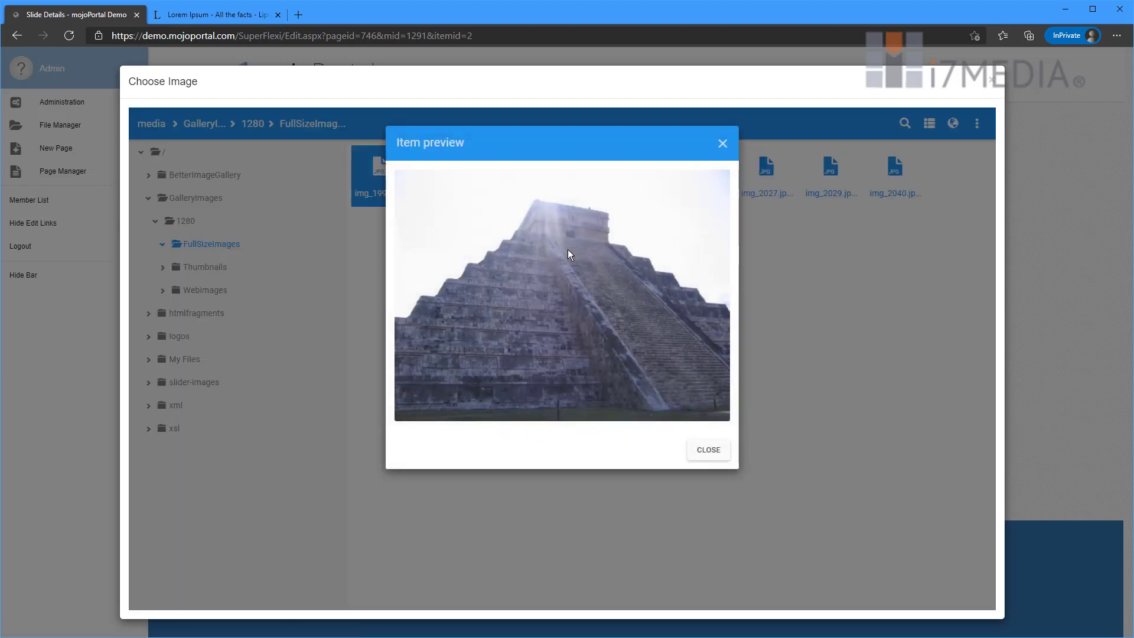
left_click(707, 450)
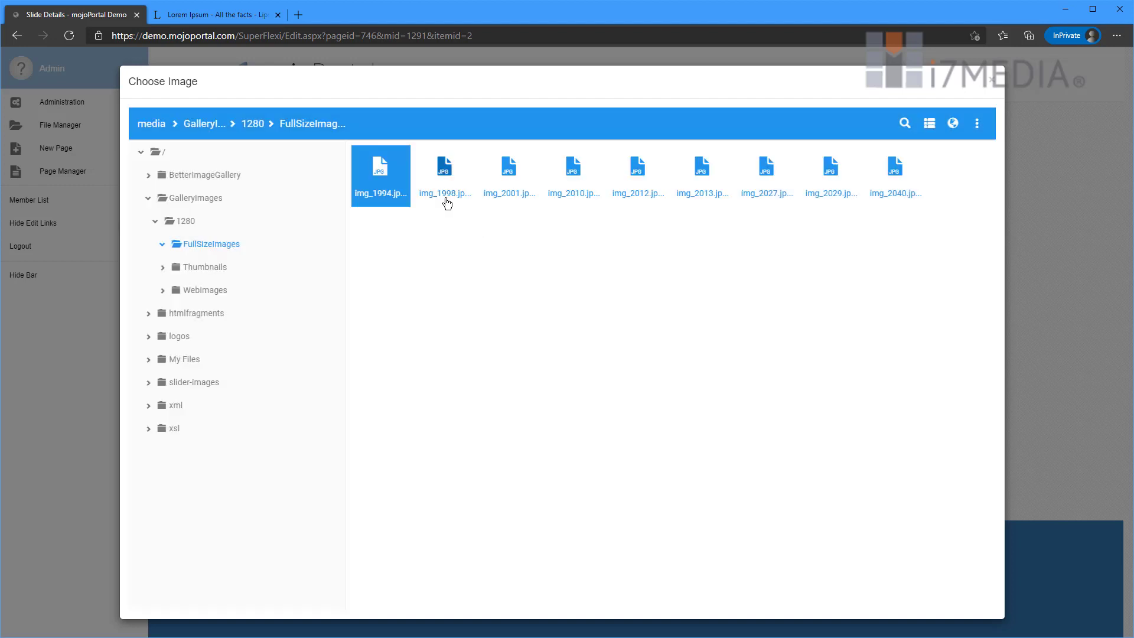
double_click(375, 190)
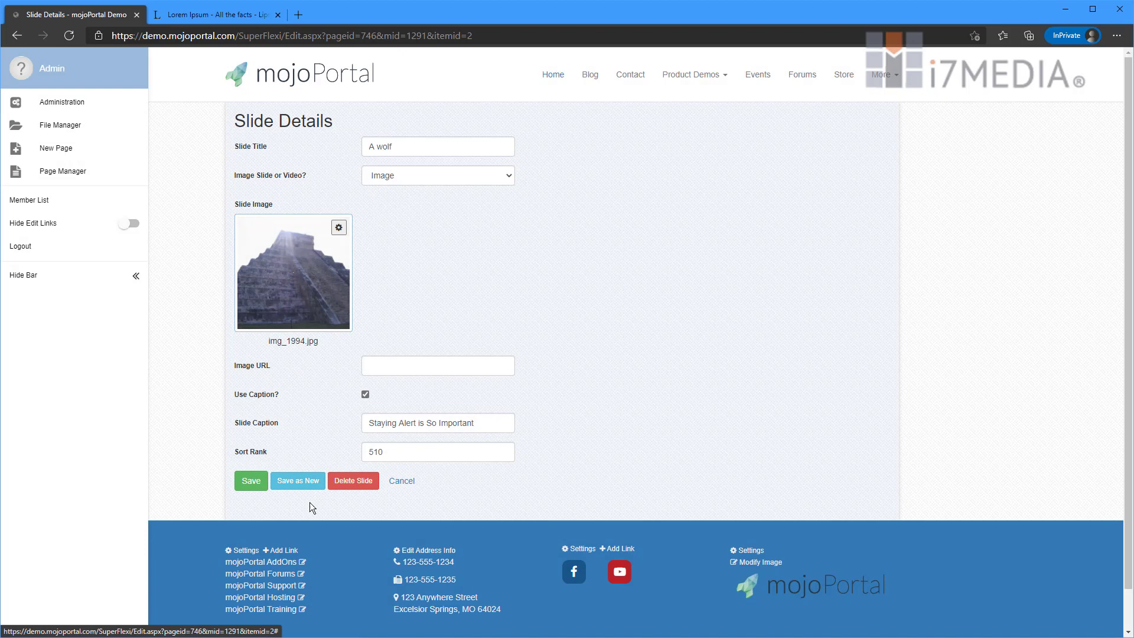
left_click(247, 485)
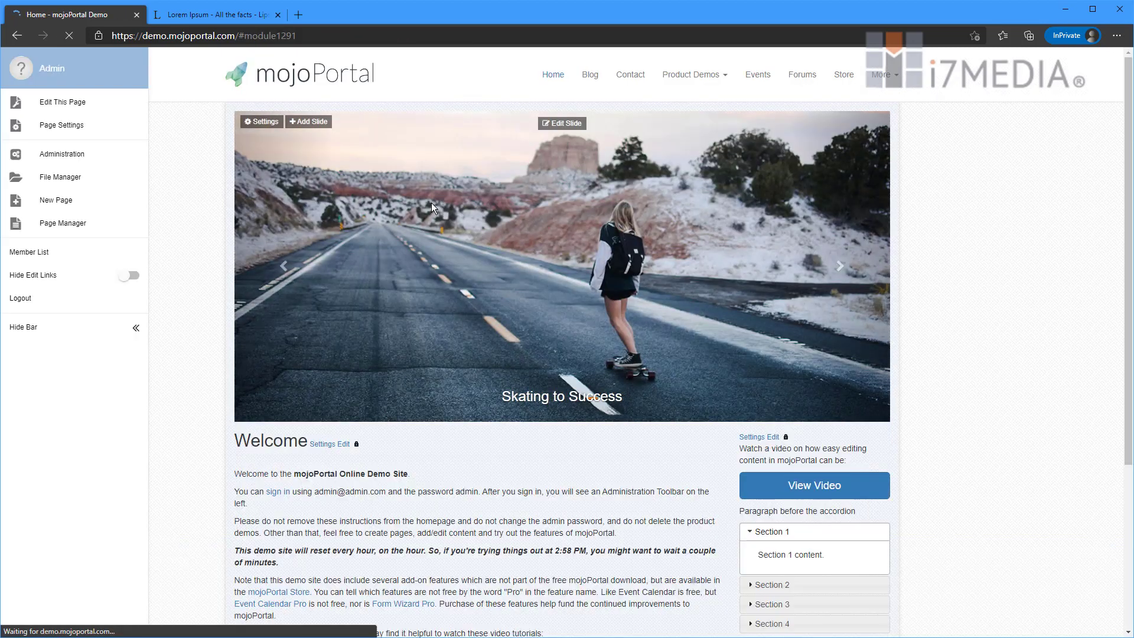
left_click(856, 267)
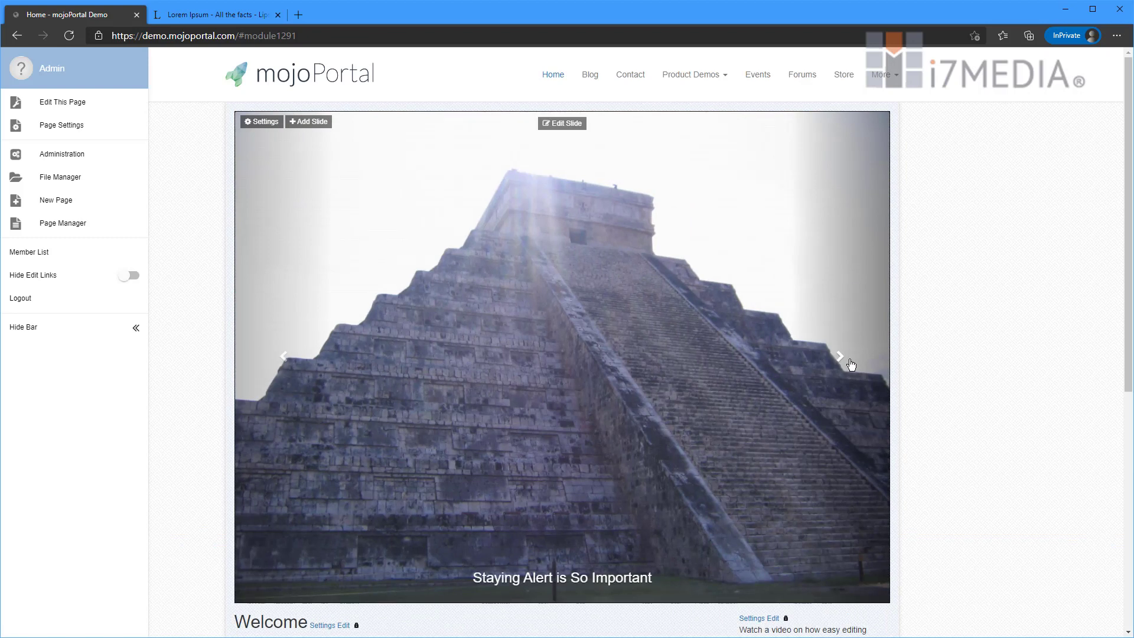
left_click(850, 365)
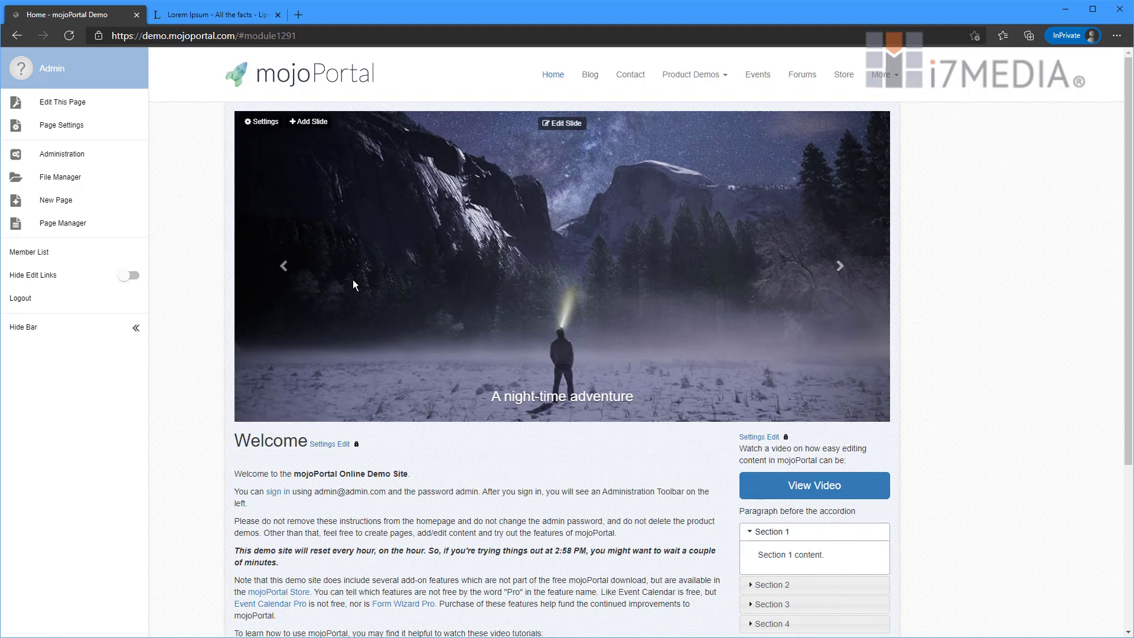
left_click(279, 280)
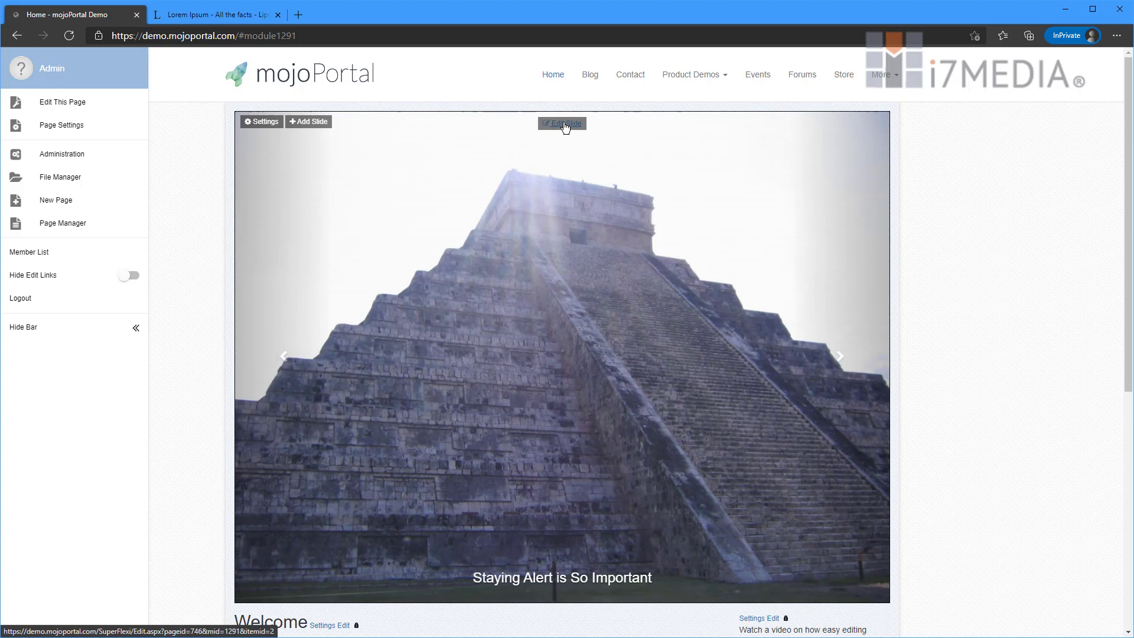
left_click(561, 123)
left_click(353, 480)
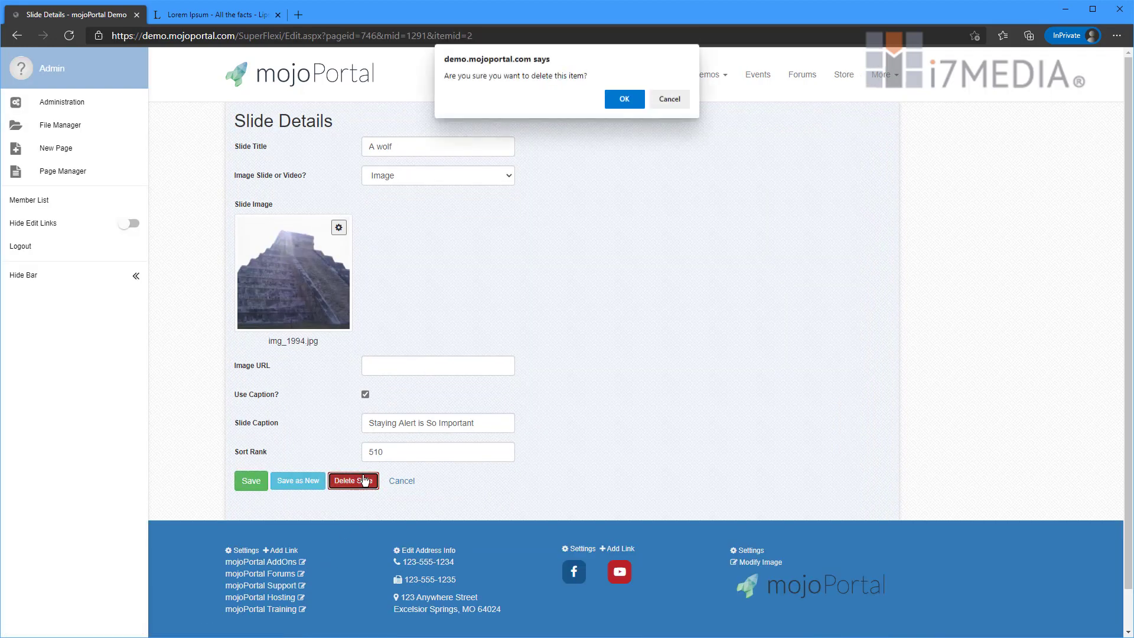
left_click(615, 100)
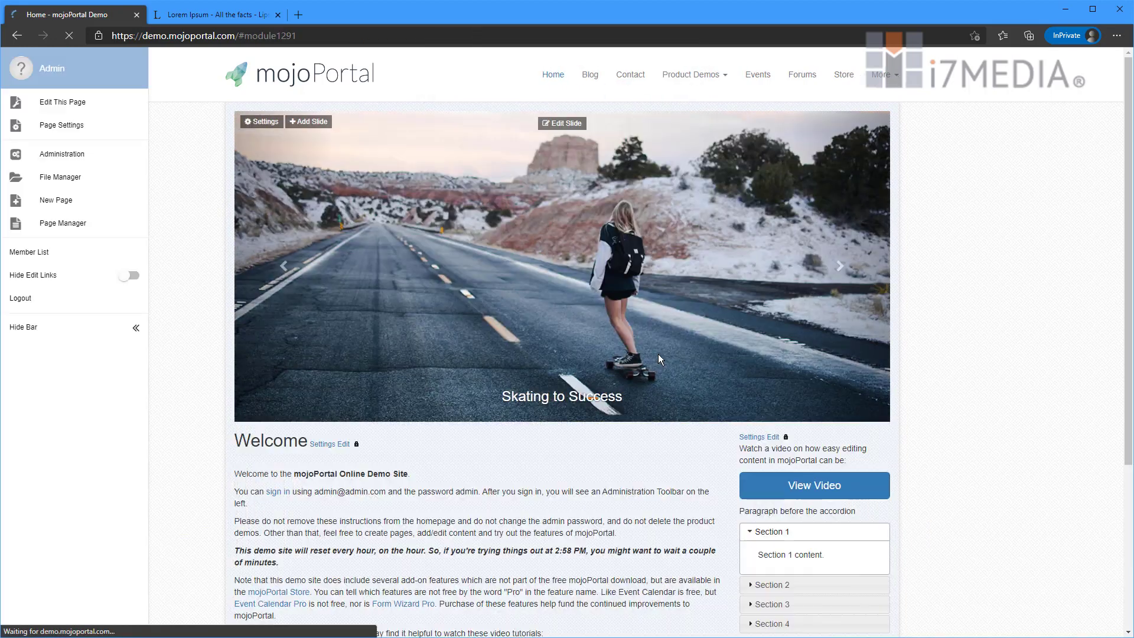
left_click(856, 296)
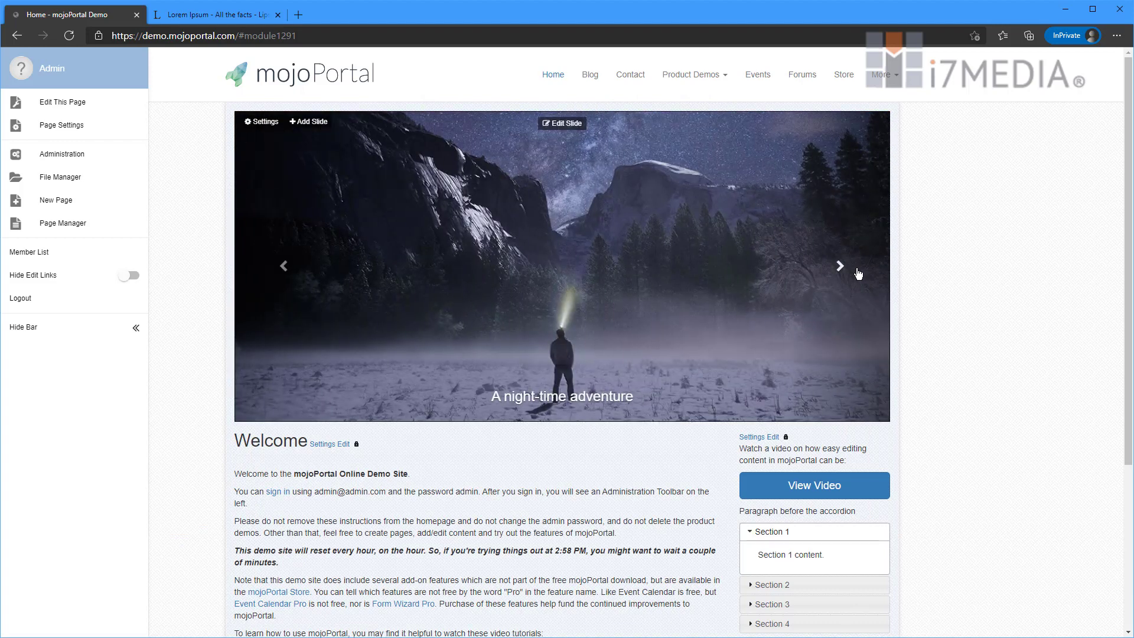
left_click(855, 300)
left_click(855, 299)
left_click(856, 299)
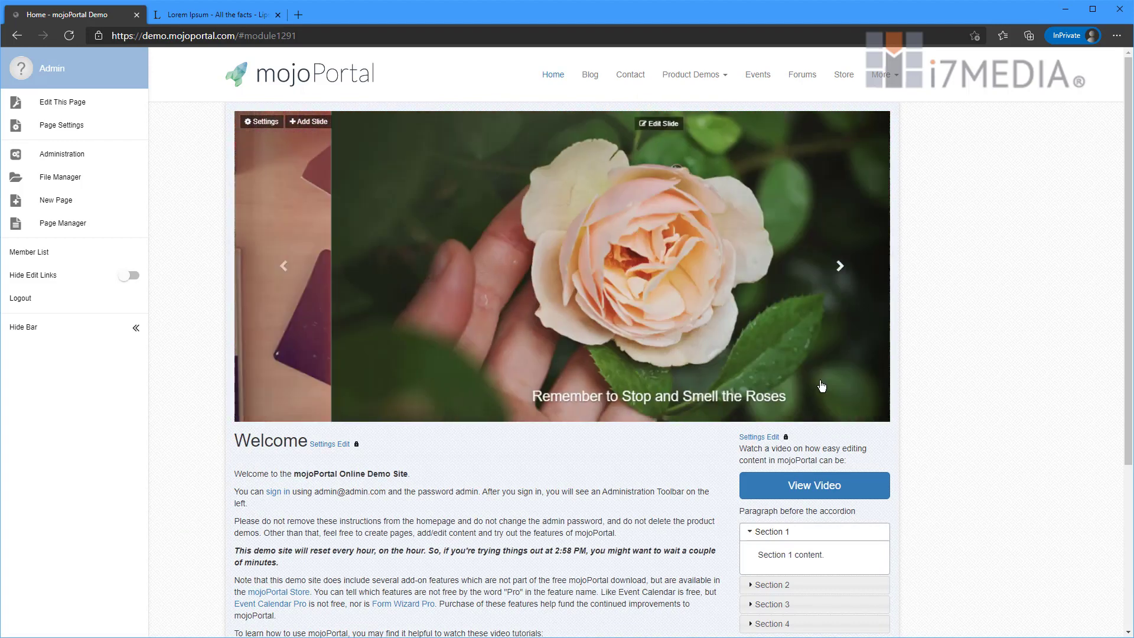
scroll(633, 576, "down", 4)
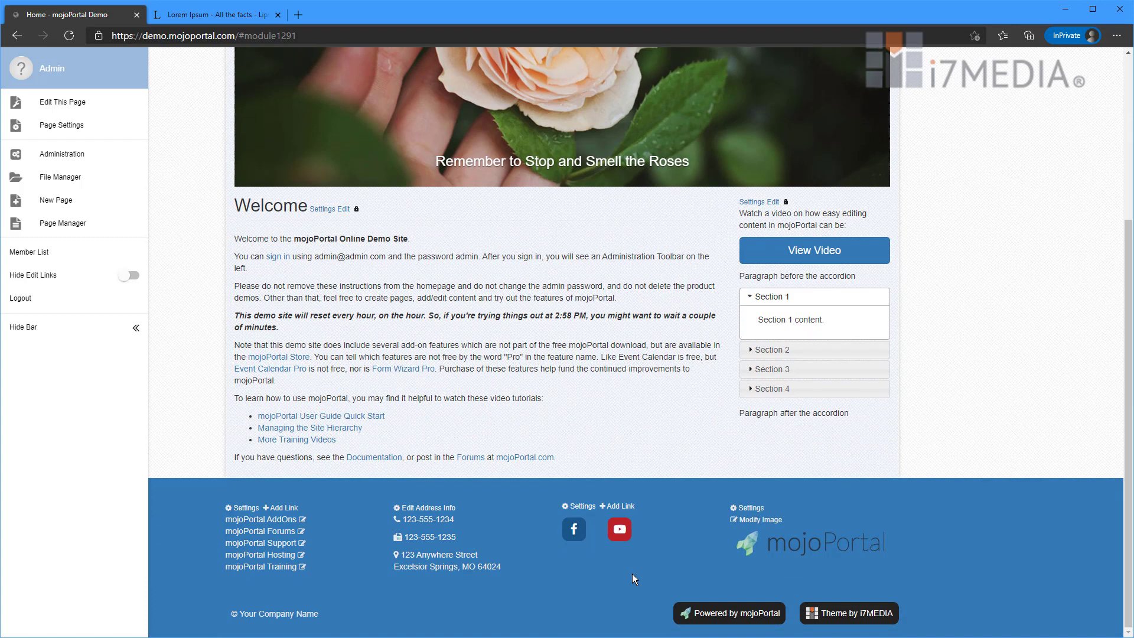
- Edit the Welcome content, toggle Source view on and off, and select the word 'homepage'
left_click(343, 209)
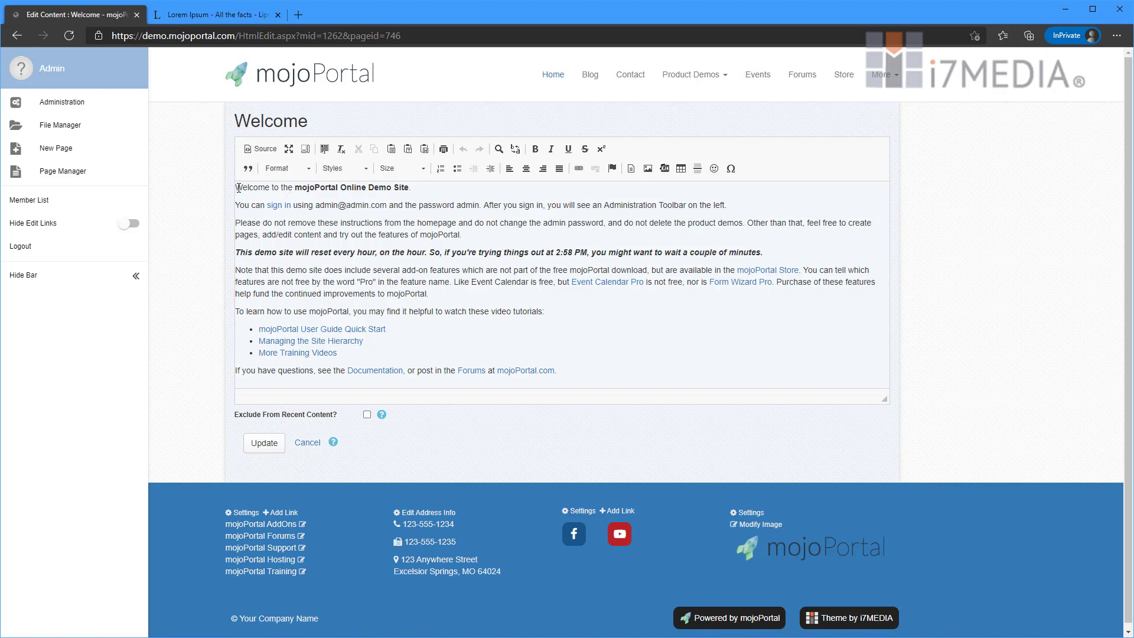
left_click_drag(245, 189, 431, 295)
left_click(569, 315)
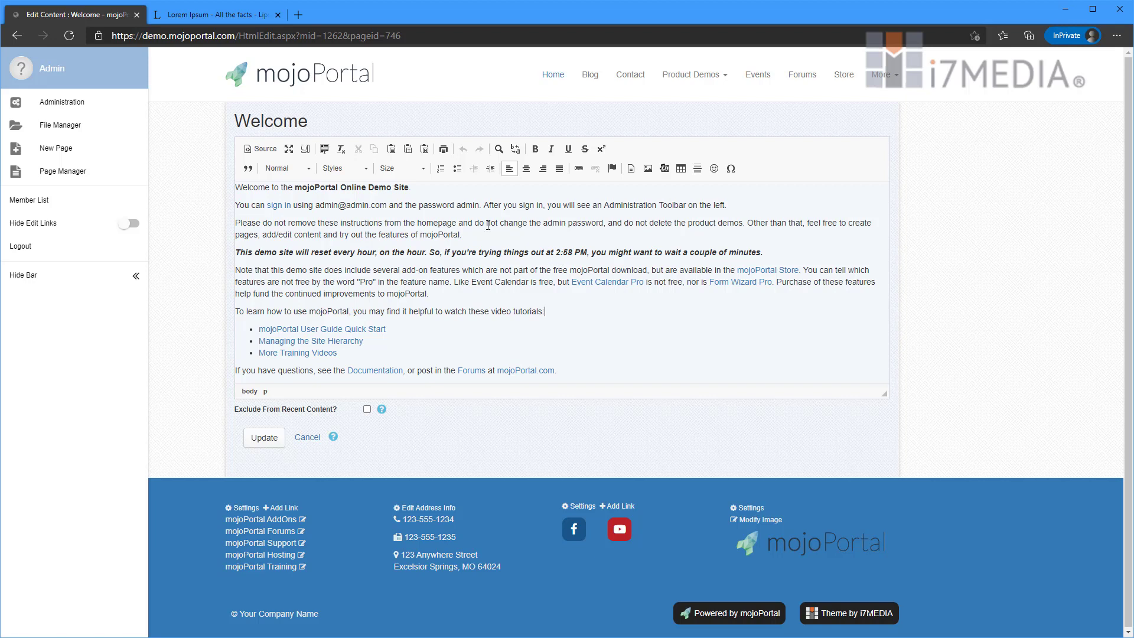
left_click(274, 151)
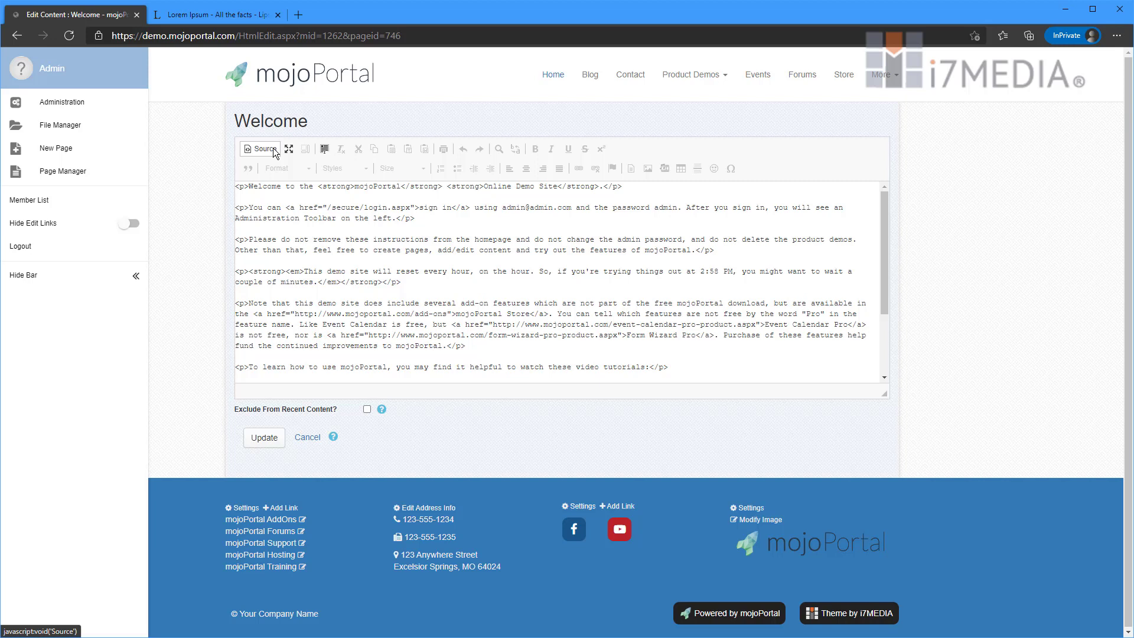
left_click(273, 148)
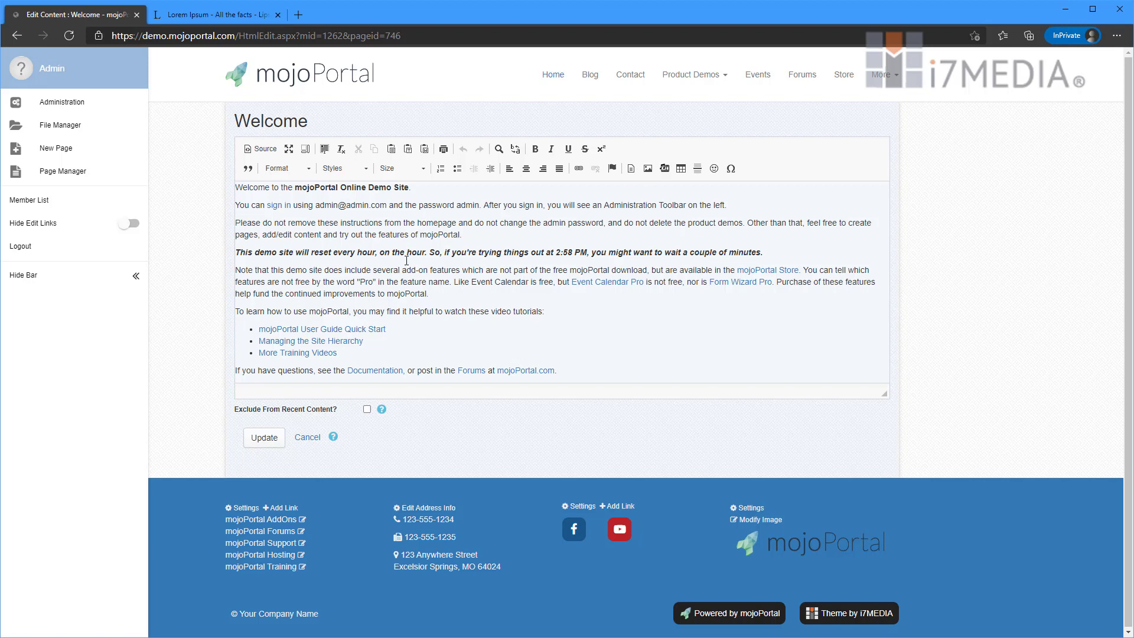
double_click(430, 223)
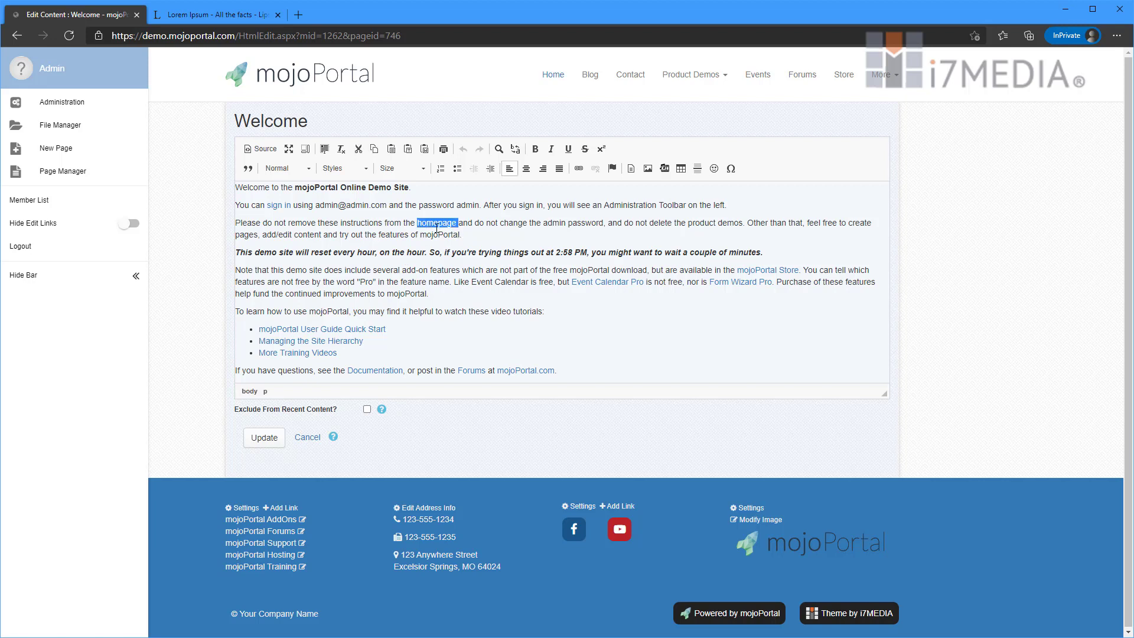
left_click(580, 170)
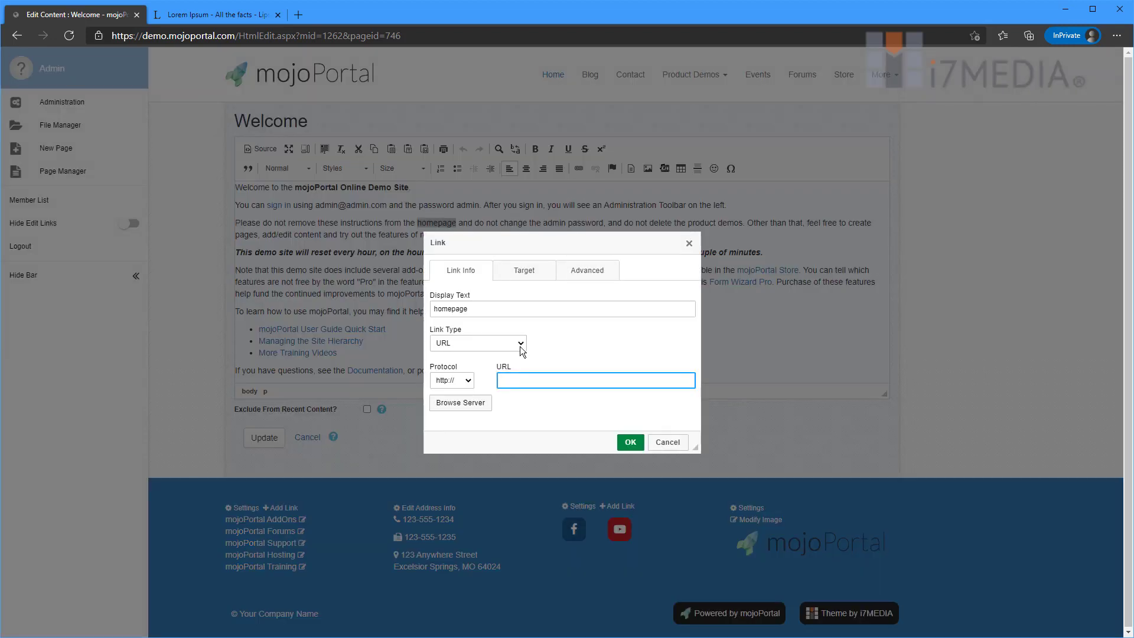
type("www.mojoportal.com")
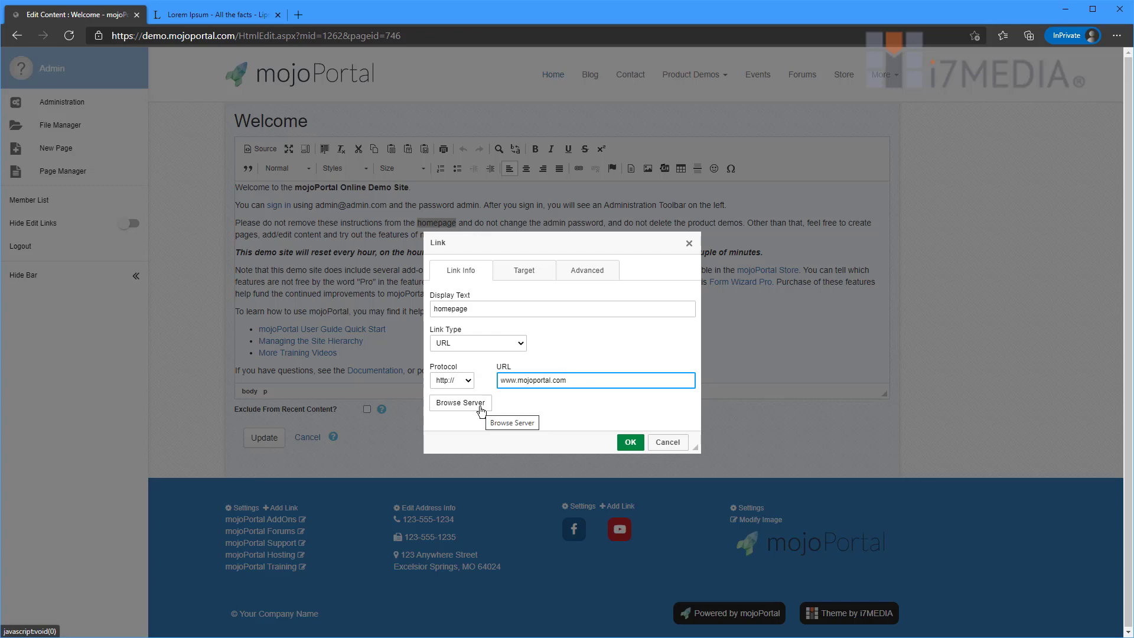
- Choose the Events page (/events) from the site page picker as the link address and confirm it
left_click(482, 410)
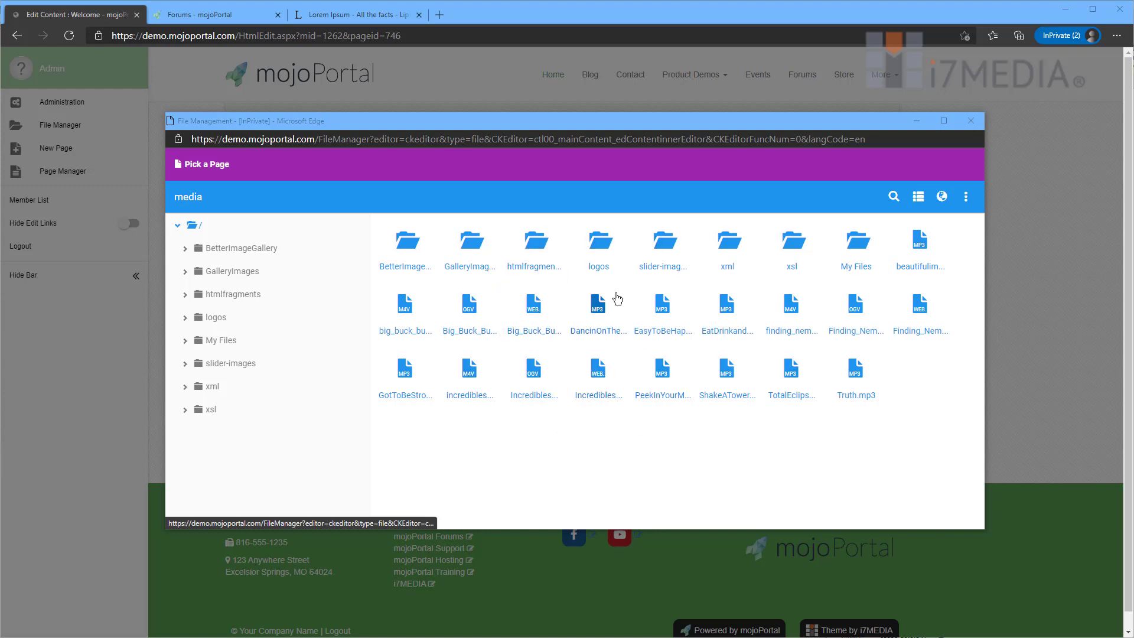
left_click(211, 168)
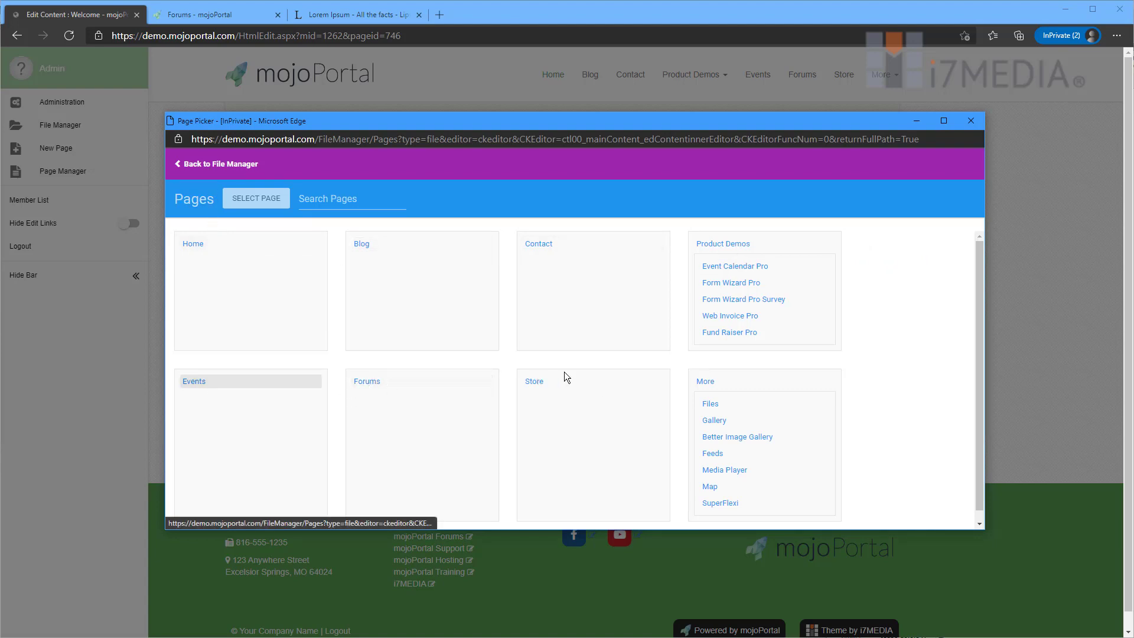
left_click(198, 383)
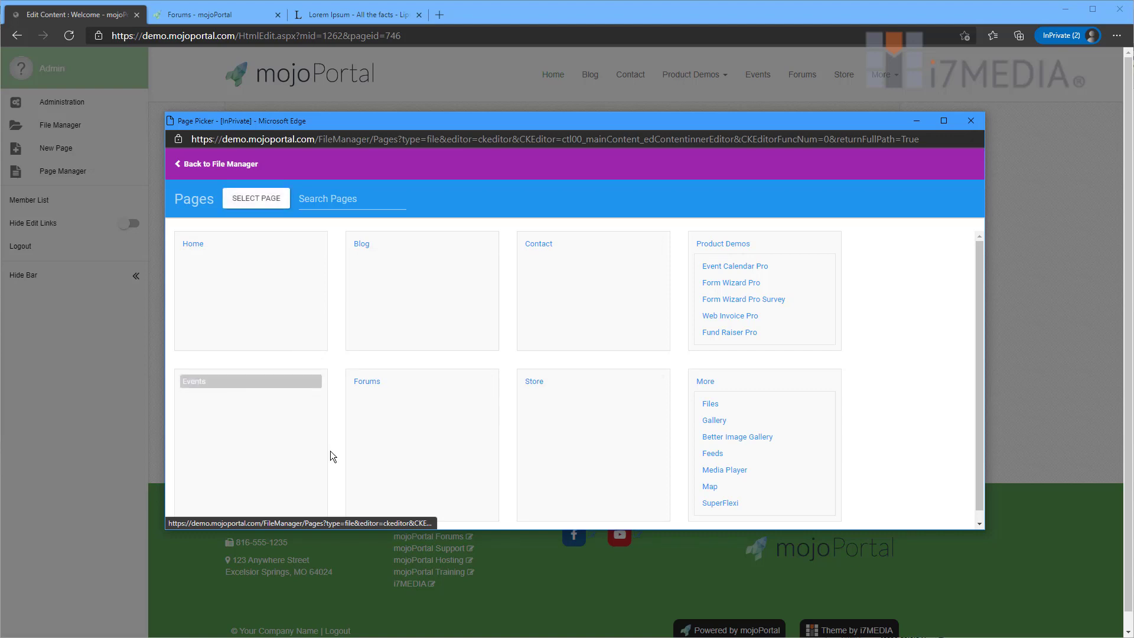
left_click(270, 202)
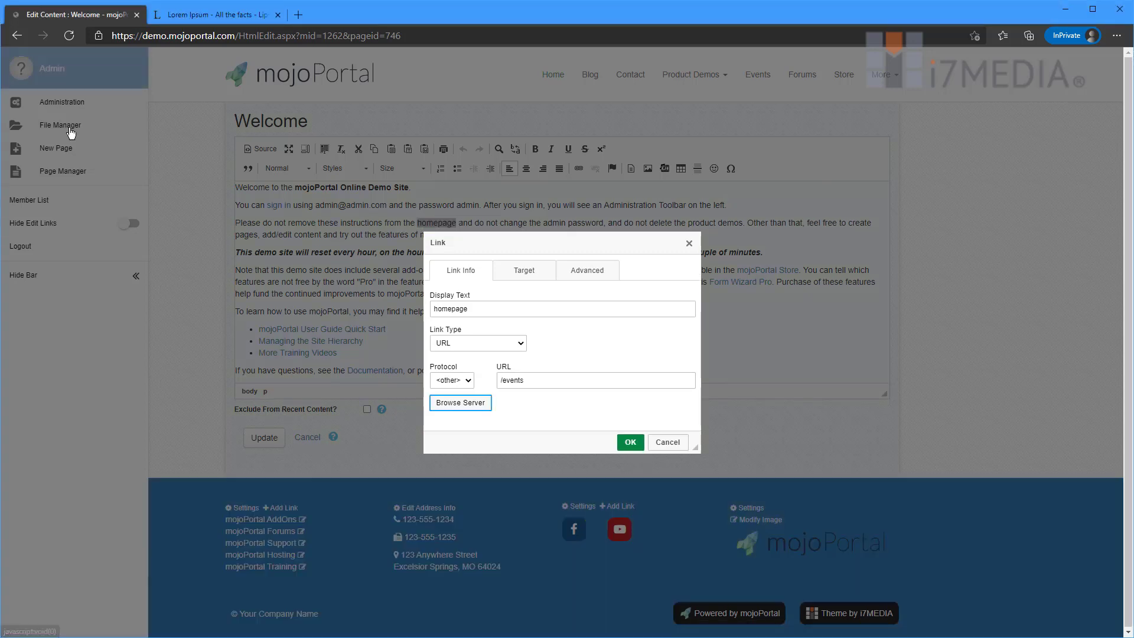
left_click(581, 378)
left_click_drag(554, 379, 497, 380)
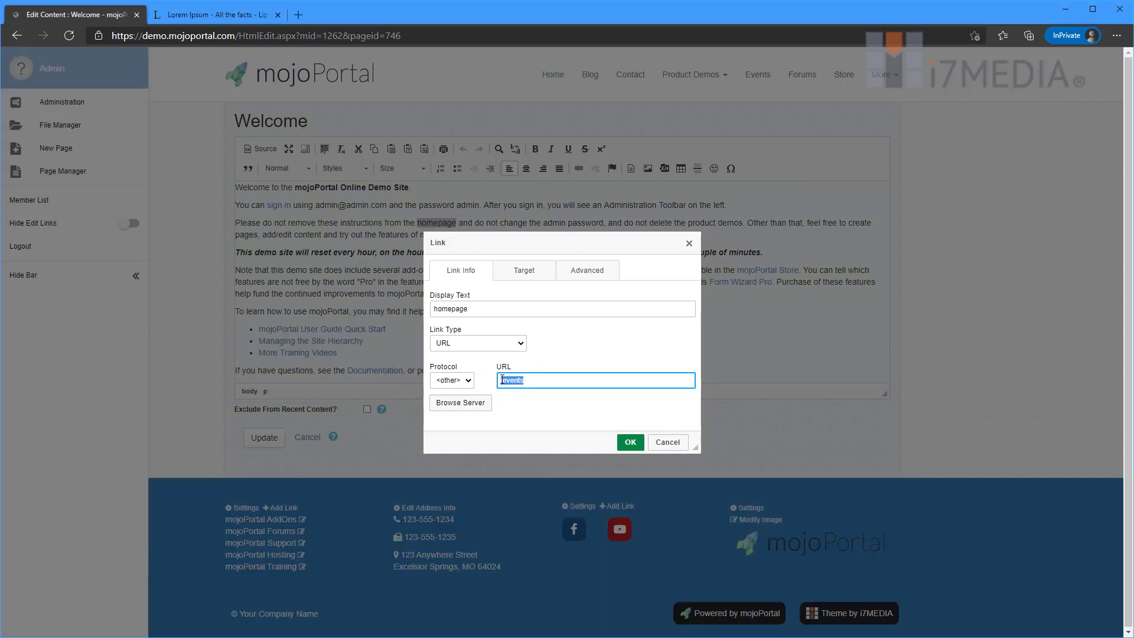
left_click(496, 380)
left_click(628, 442)
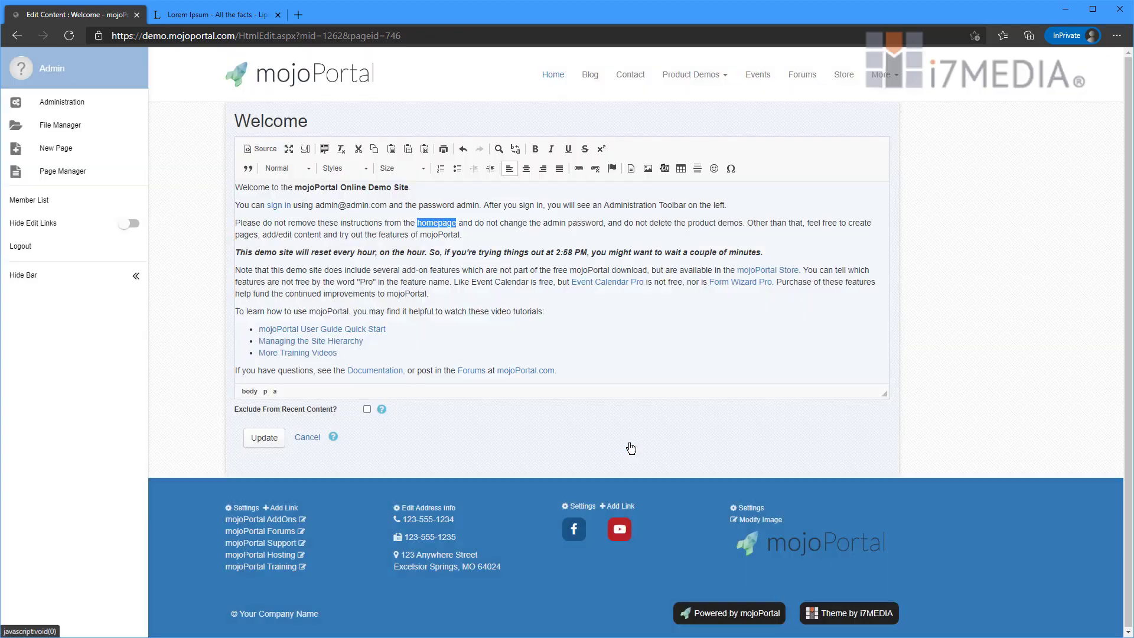
double_click(427, 223)
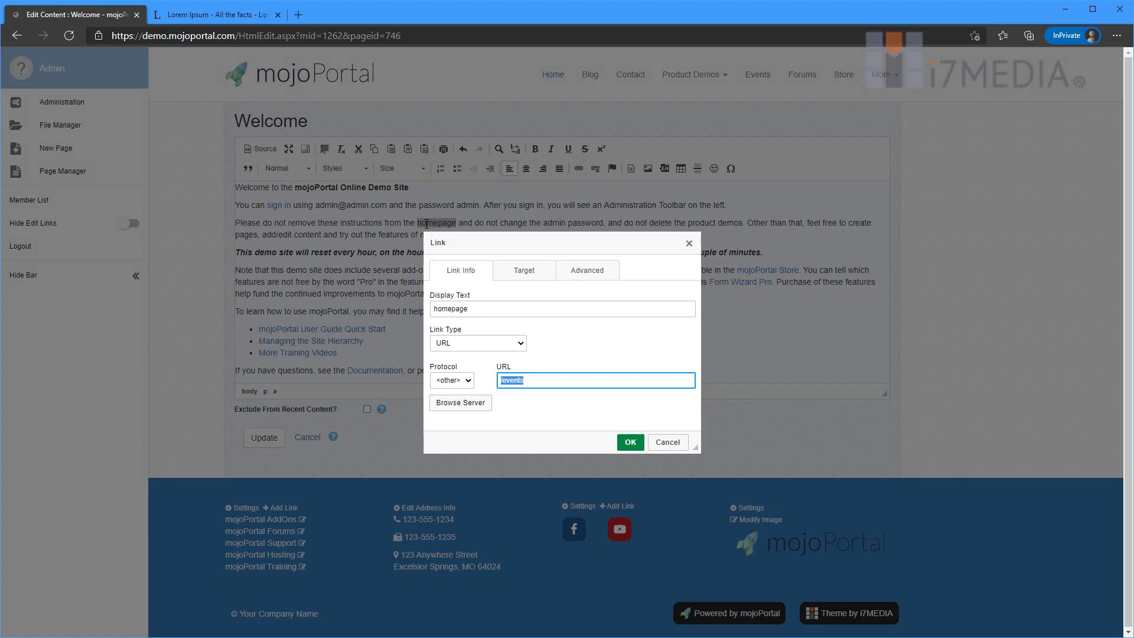
- Set the homepage link's target to New Window (_blank) and its classes to 'btn btn-success btn-sm'
left_click(521, 271)
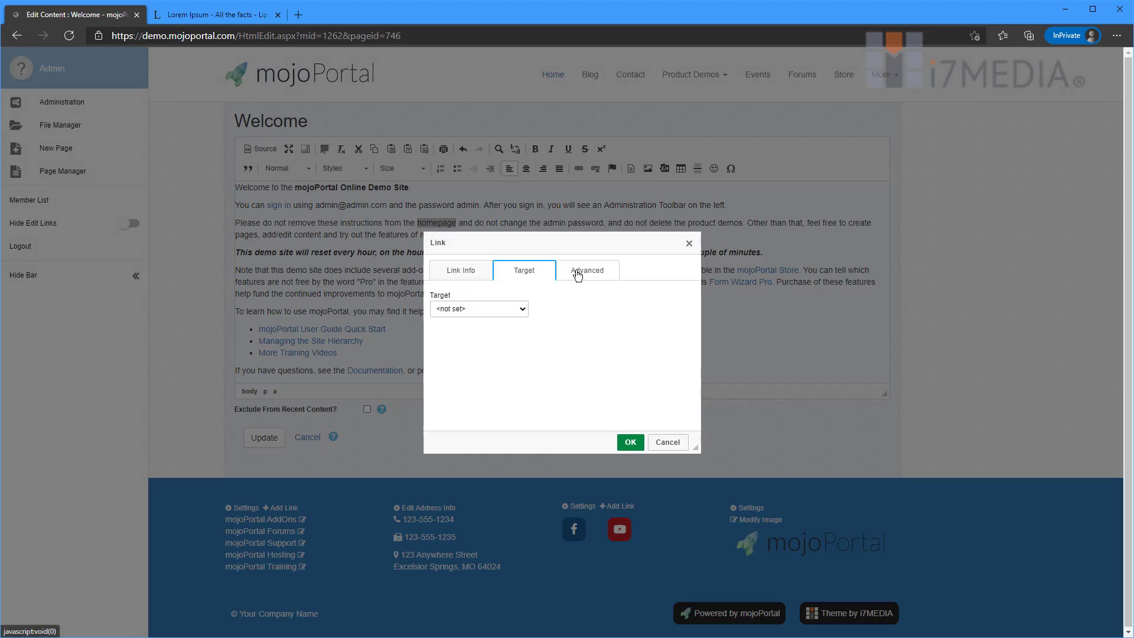
left_click(505, 309)
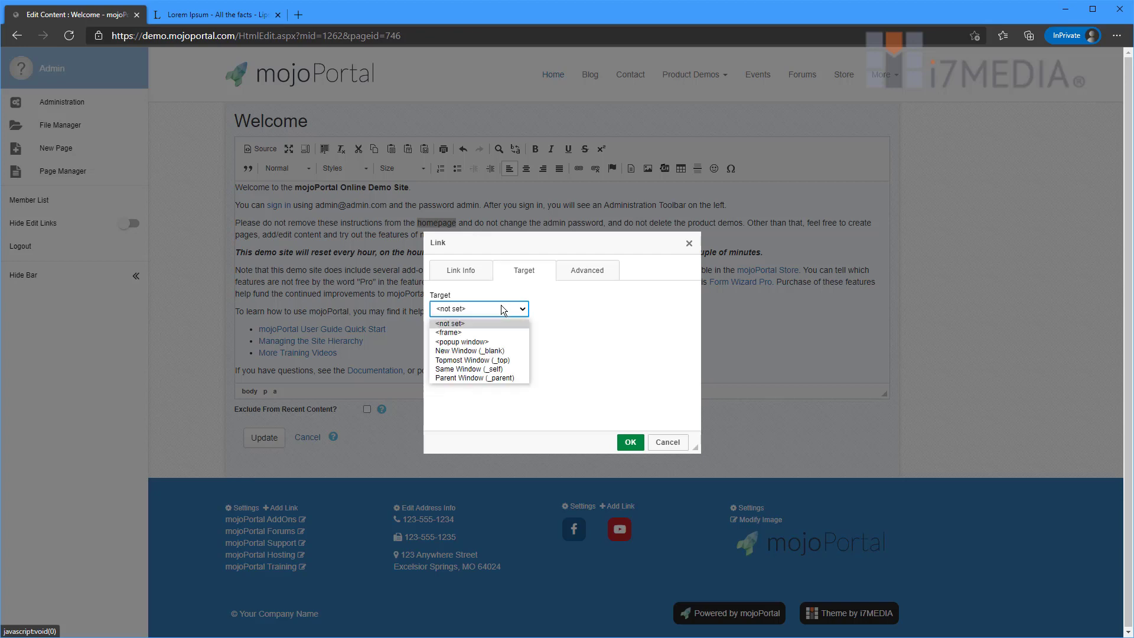
left_click(501, 352)
left_click(601, 275)
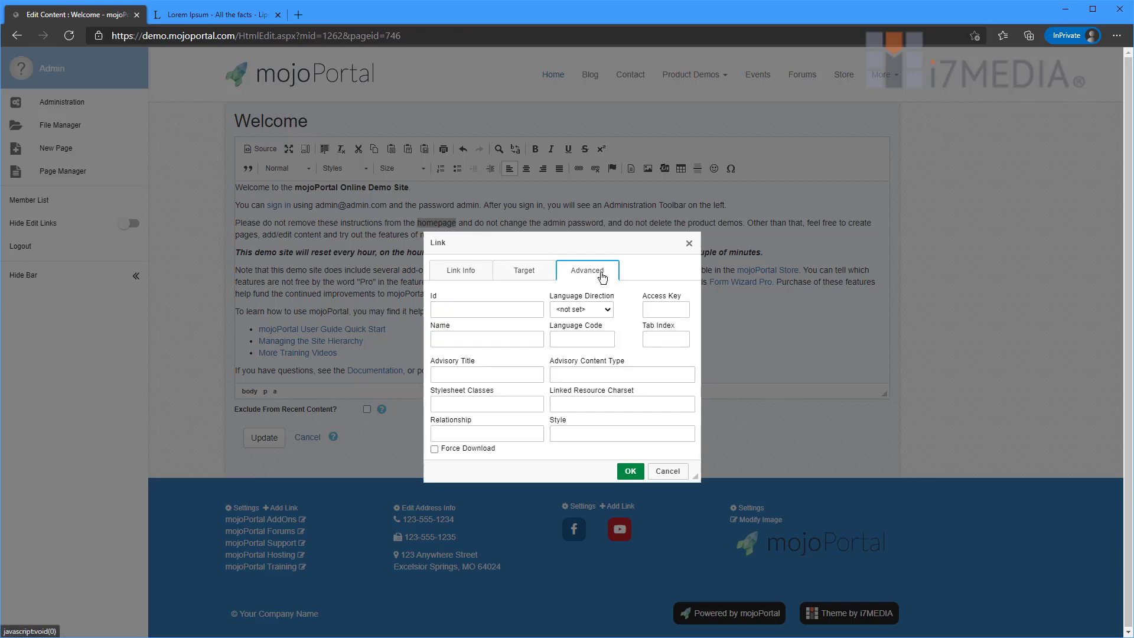
left_click(512, 403)
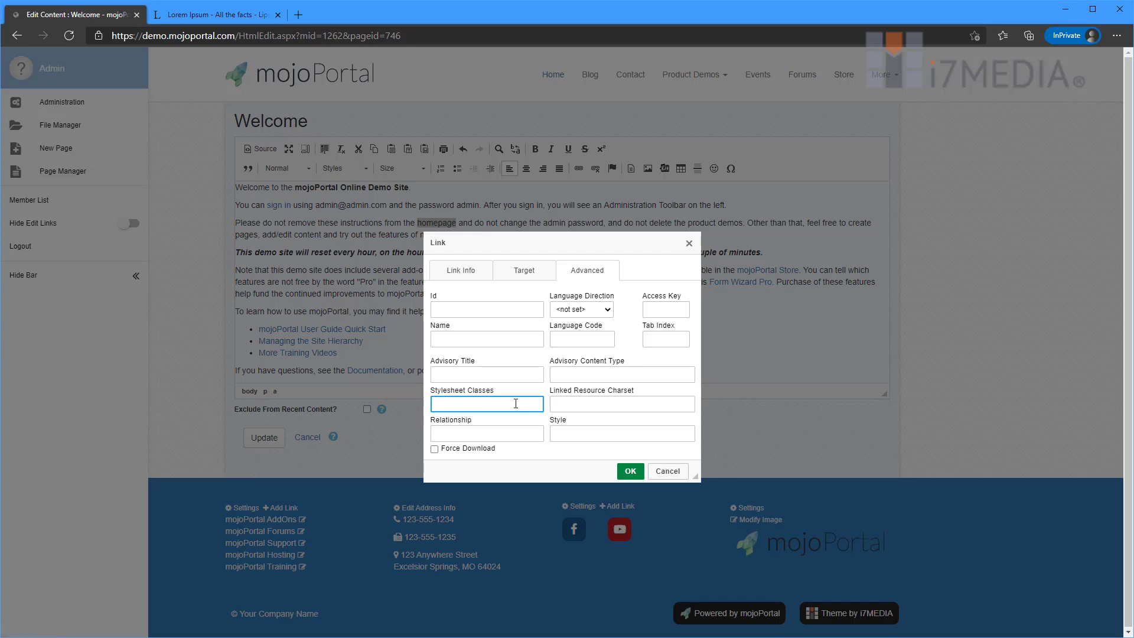
type("btn btn-success btn-sm")
key("Tab")
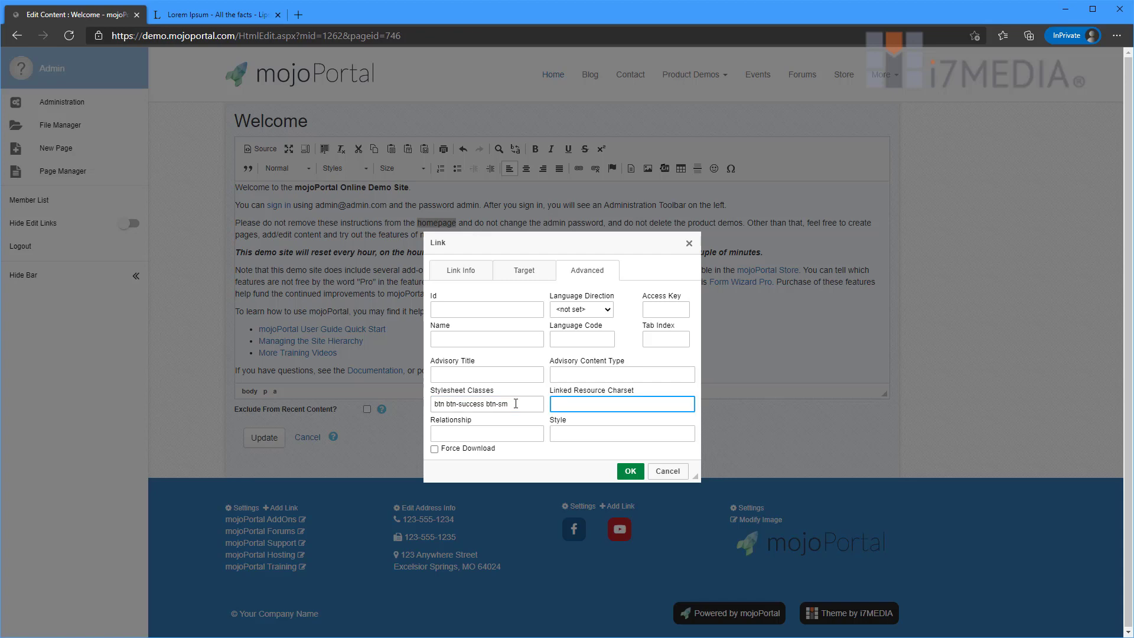
left_click(629, 471)
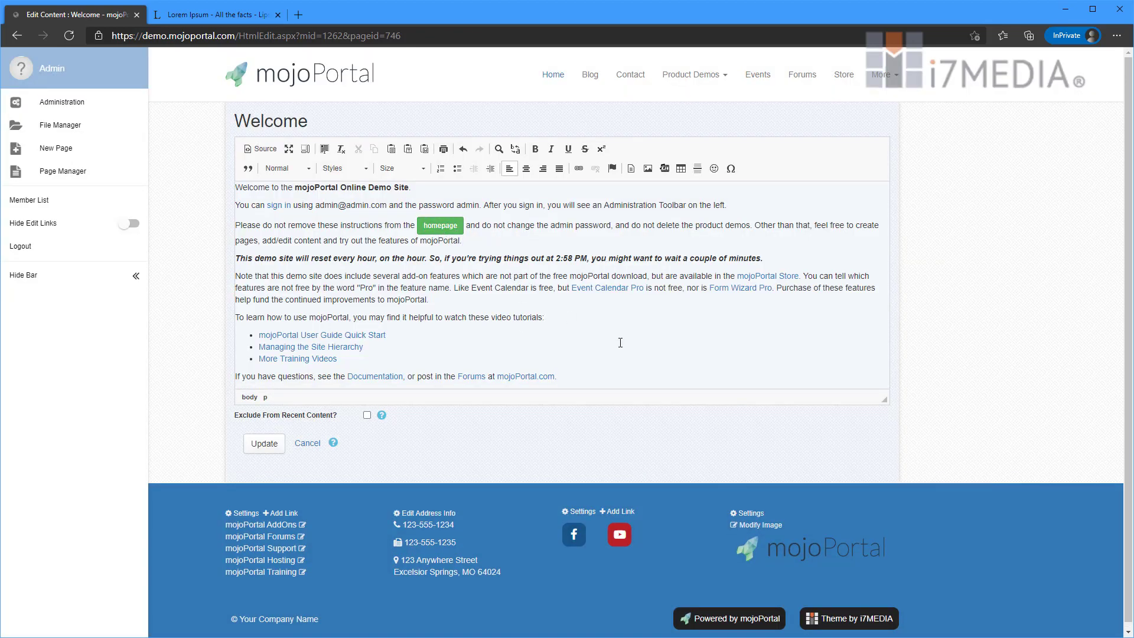
- Save the Welcome content and test the green 'homepage' button link
left_click(265, 445)
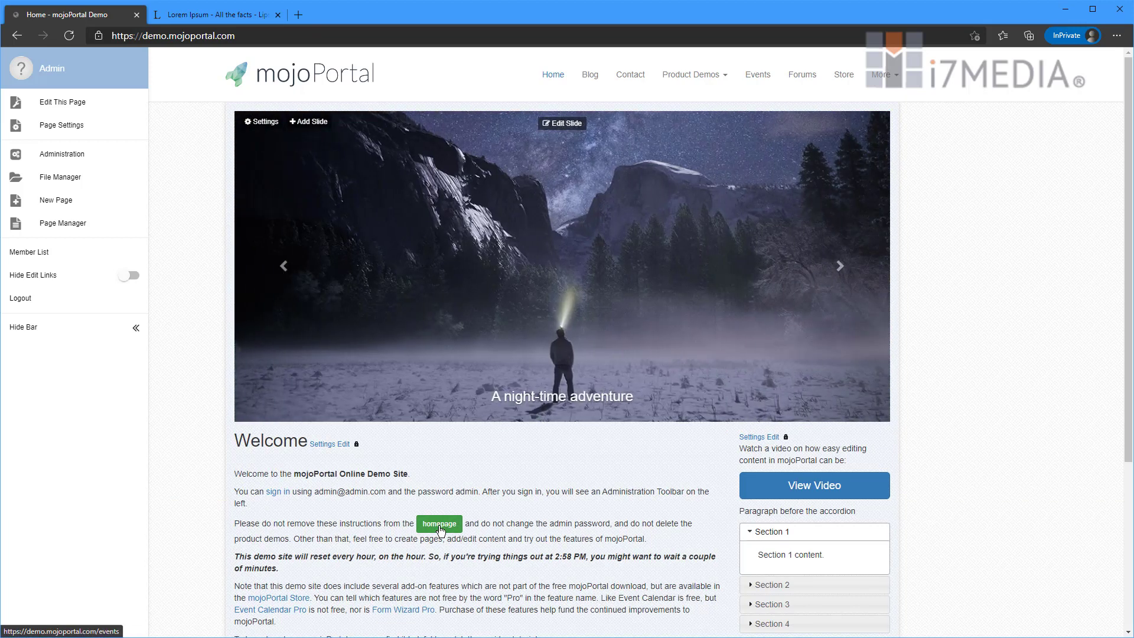
left_click(439, 528)
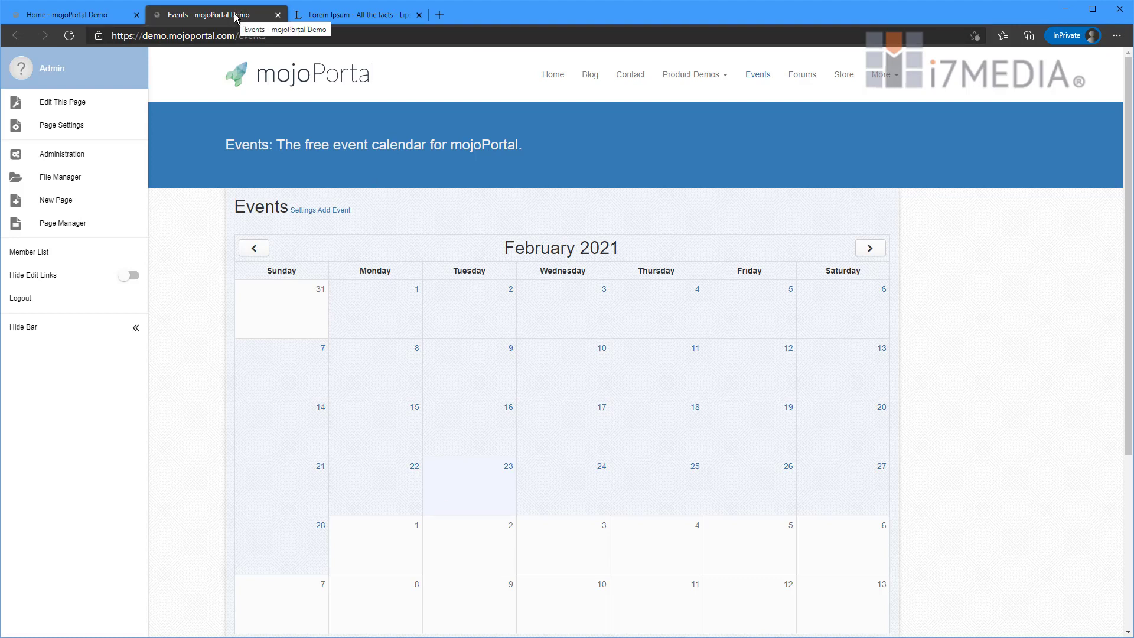
left_click(76, 19)
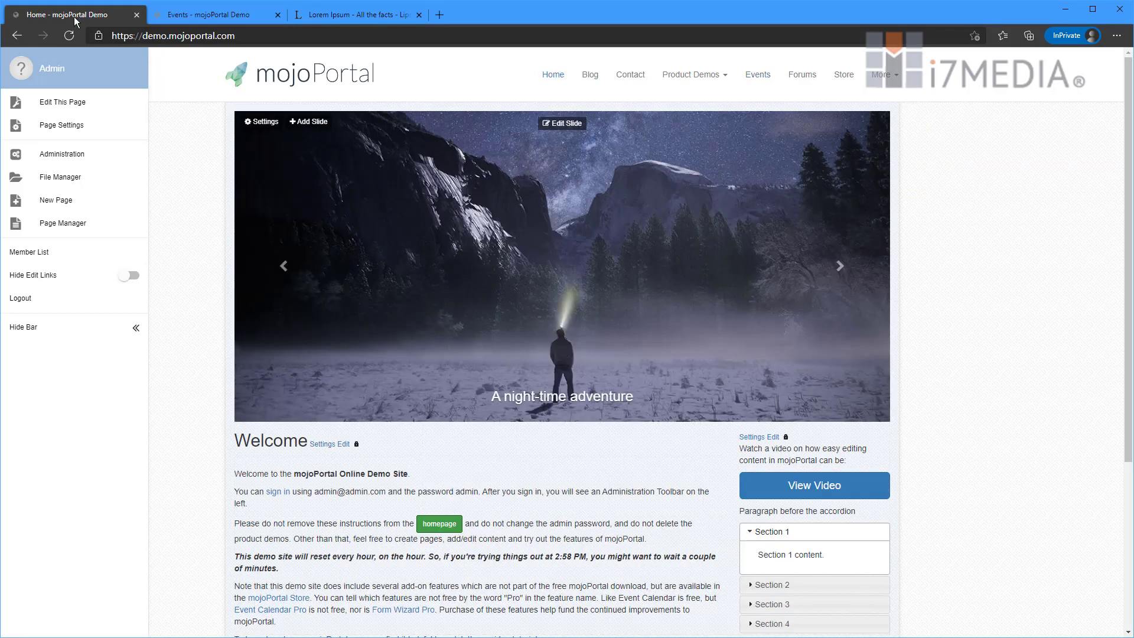
- Click through accordion Sections 1 to 4 in the home page's right column
scroll(547, 251, "down", 3)
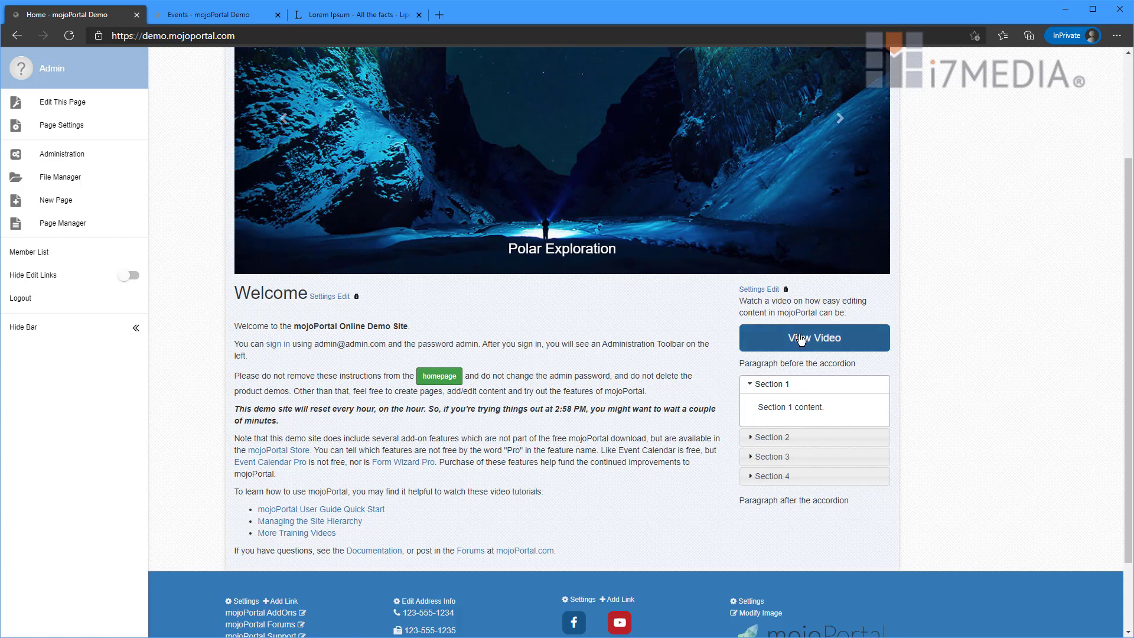
left_click(788, 438)
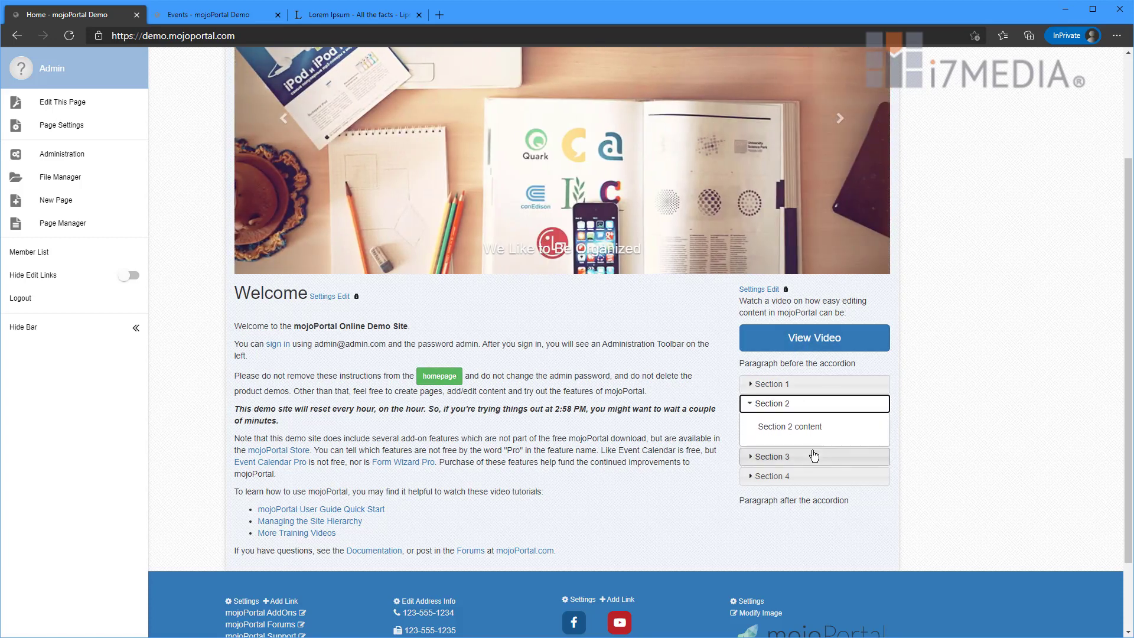
left_click(814, 455)
left_click(816, 476)
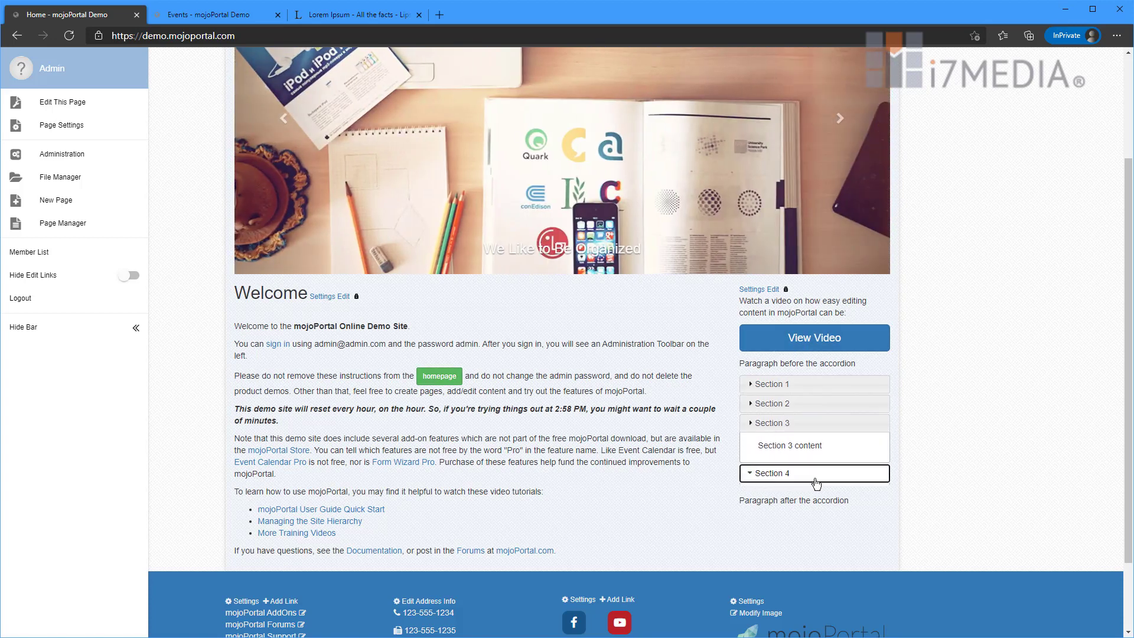
left_click(816, 426)
left_click(820, 406)
left_click(823, 387)
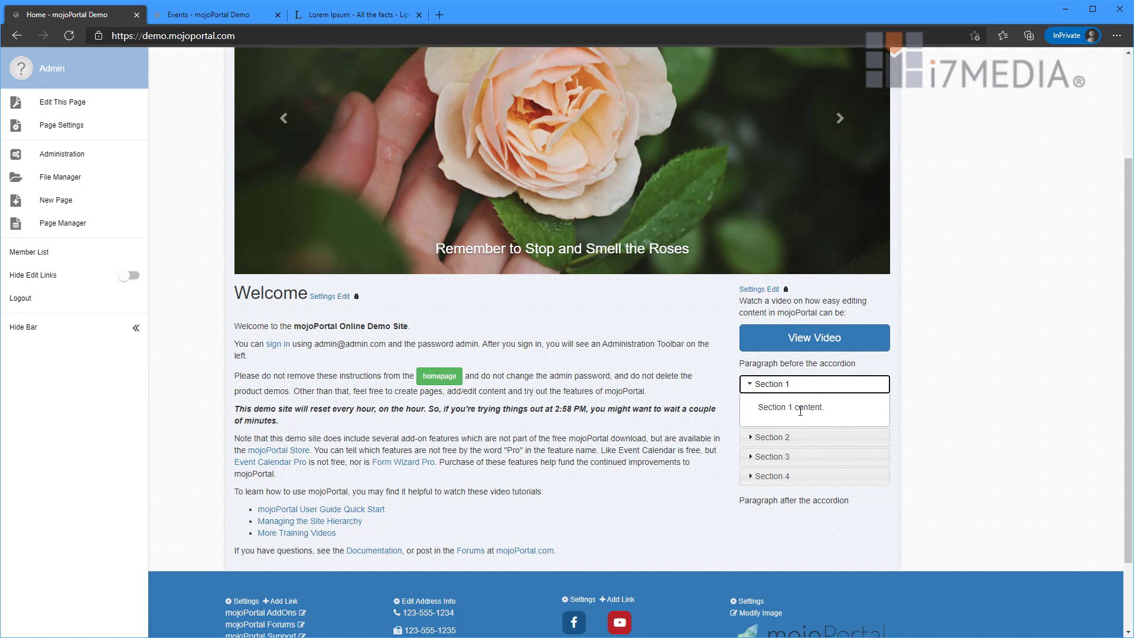
left_click(800, 437)
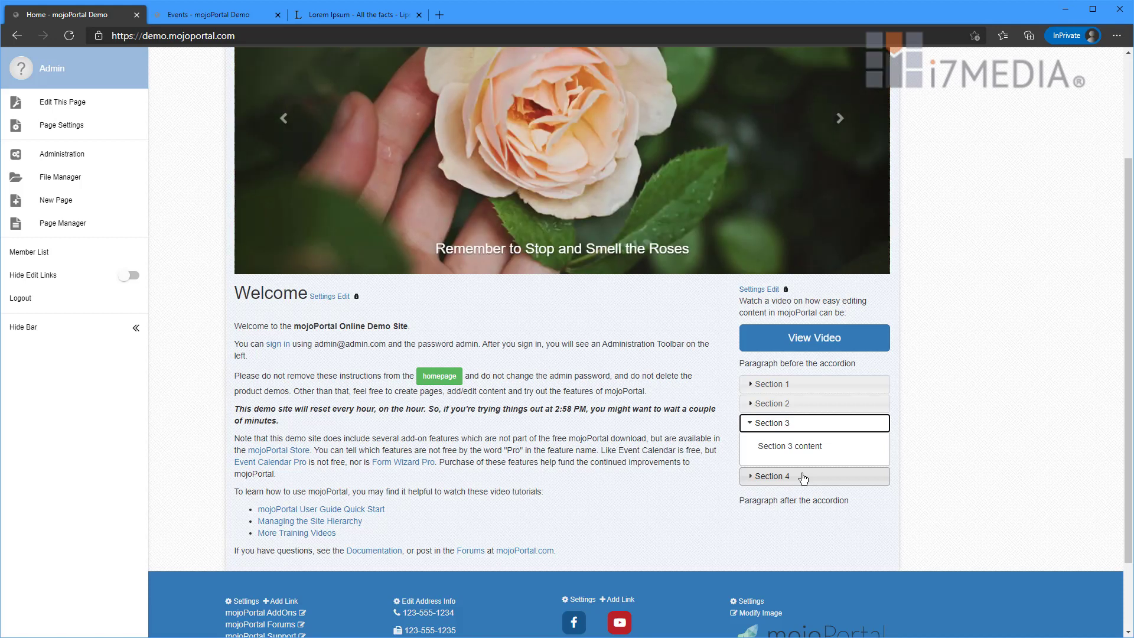
scroll(447, 190, "up", 3)
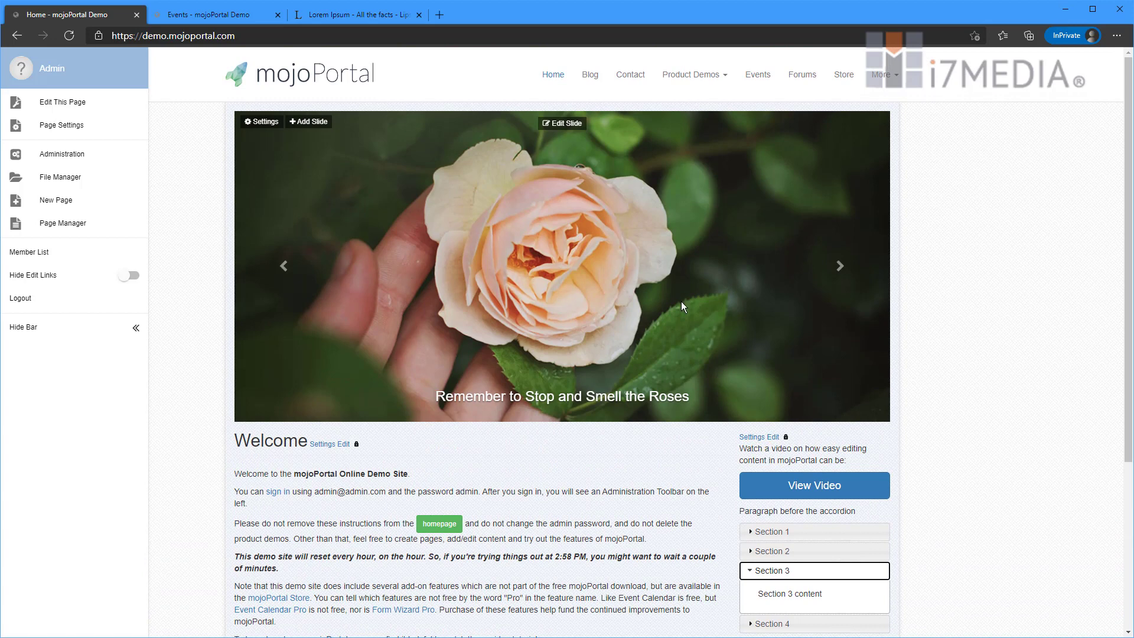
scroll(614, 471, "down", 3)
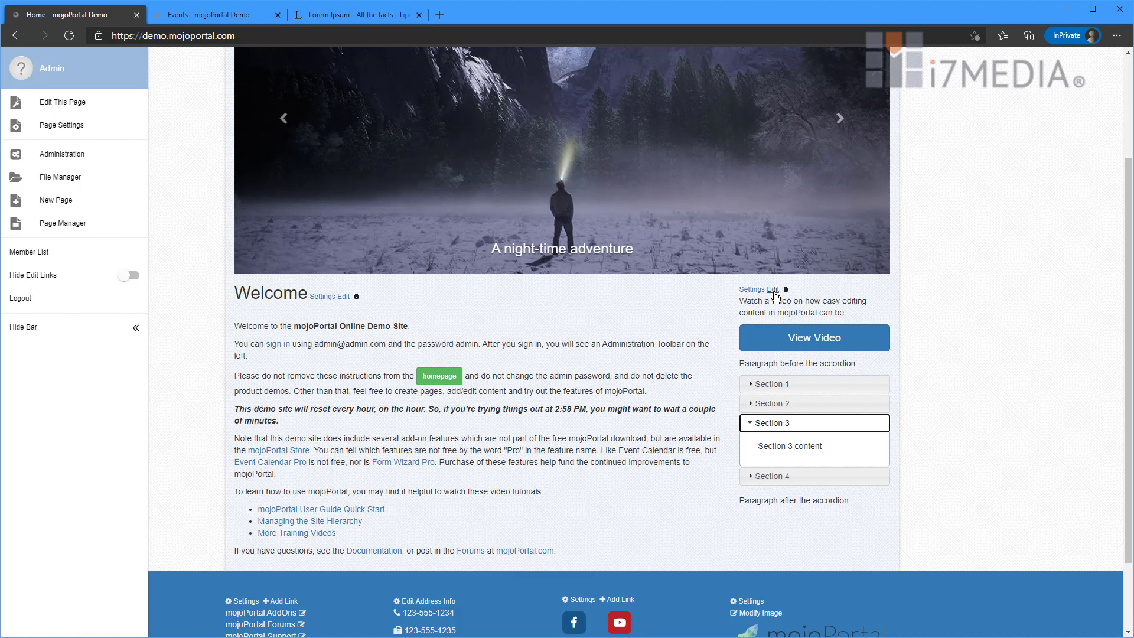
- Append 'I've edited this content.' to Section 4, rename the Section 2 heading to Section 2a, and save
left_click(773, 291)
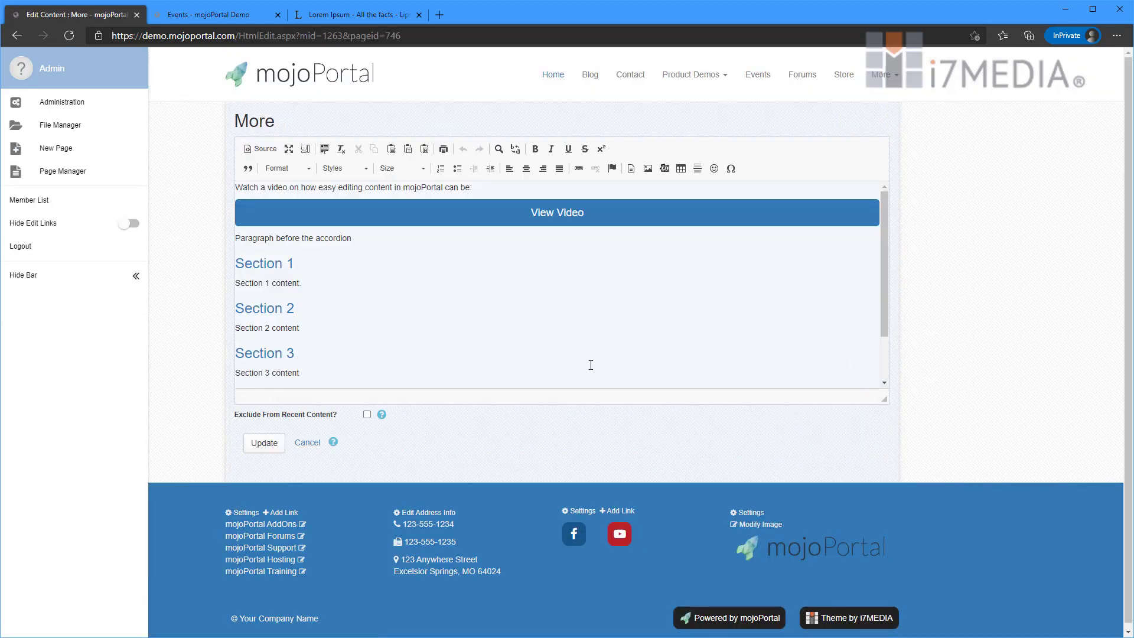
left_click(311, 269)
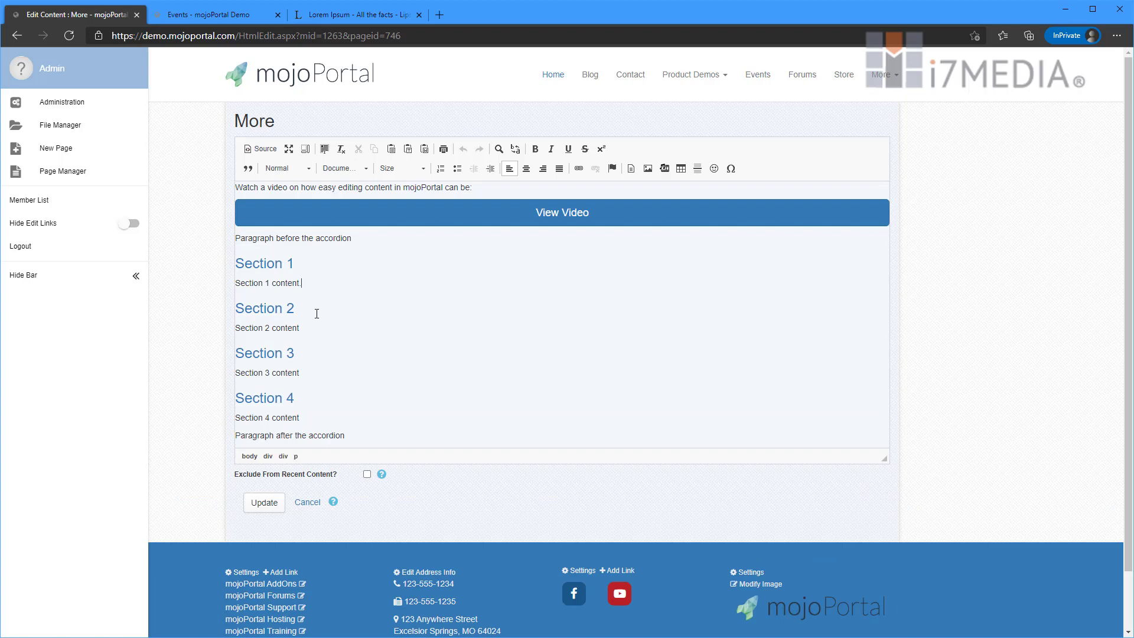
left_click(313, 310)
left_click(317, 335)
left_click(313, 370)
left_click(314, 417)
type("I've edited this content.")
left_click(301, 309)
type("a")
left_click(264, 502)
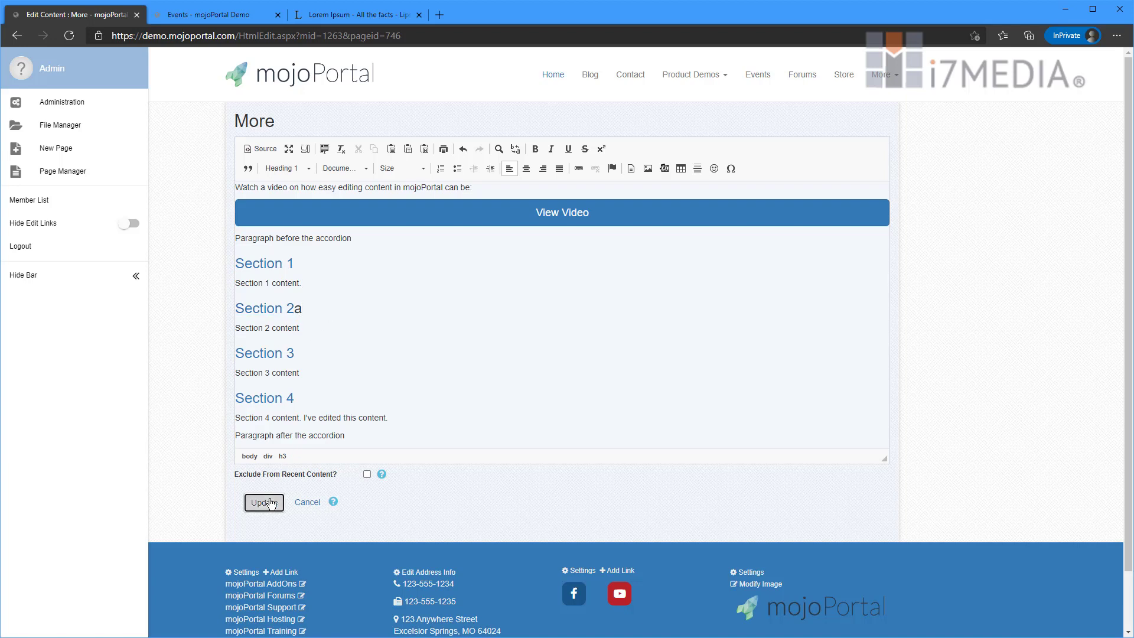
- Expand Section 2a and Section 4 on the home page to check the edits
scroll(649, 461, "down", 2)
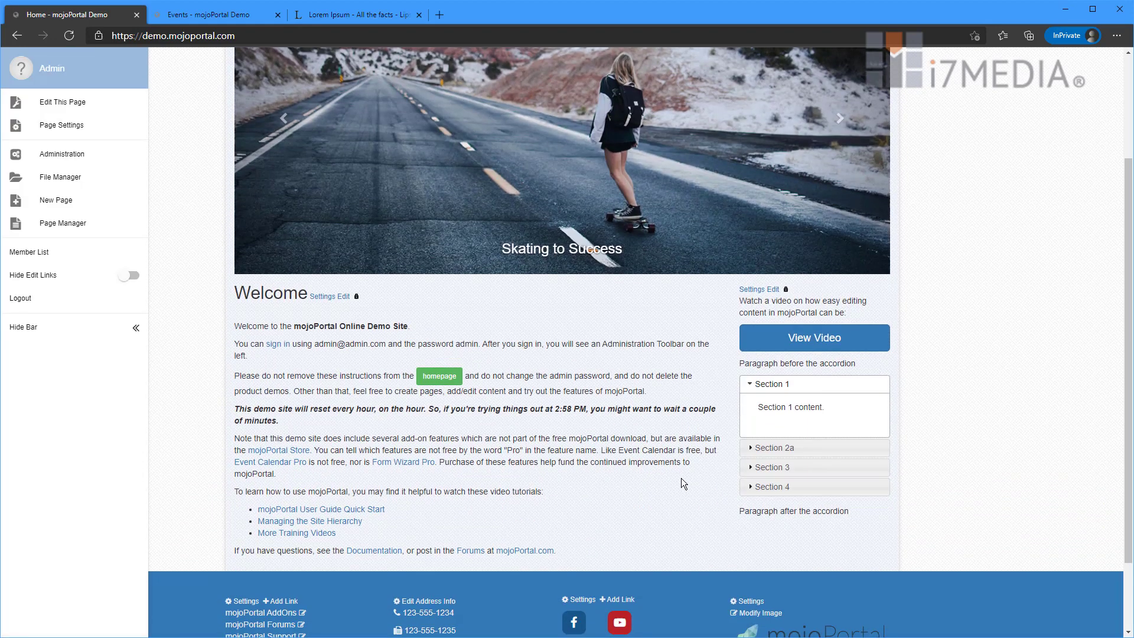
left_click(778, 452)
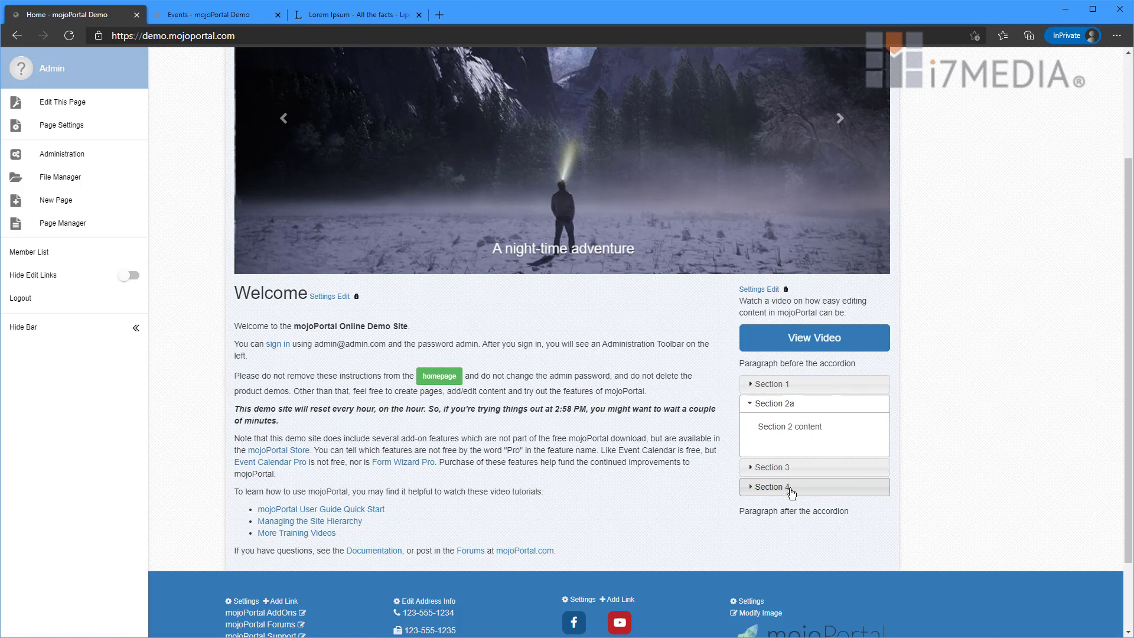
left_click(797, 487)
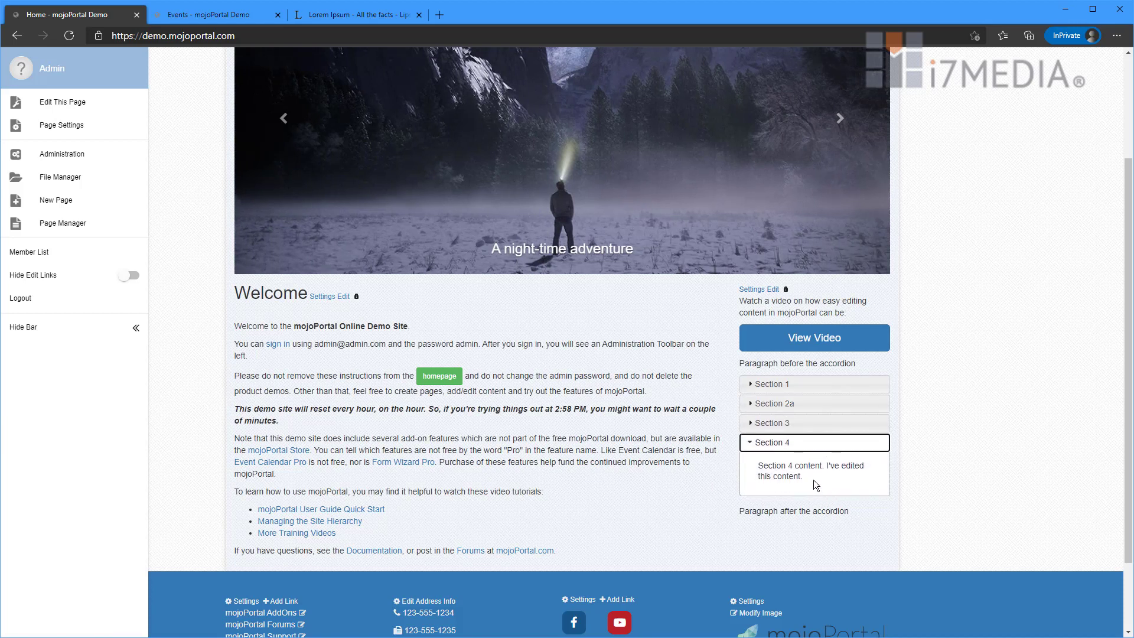
- Reopen the accordion content editor and cancel without making changes
left_click(772, 290)
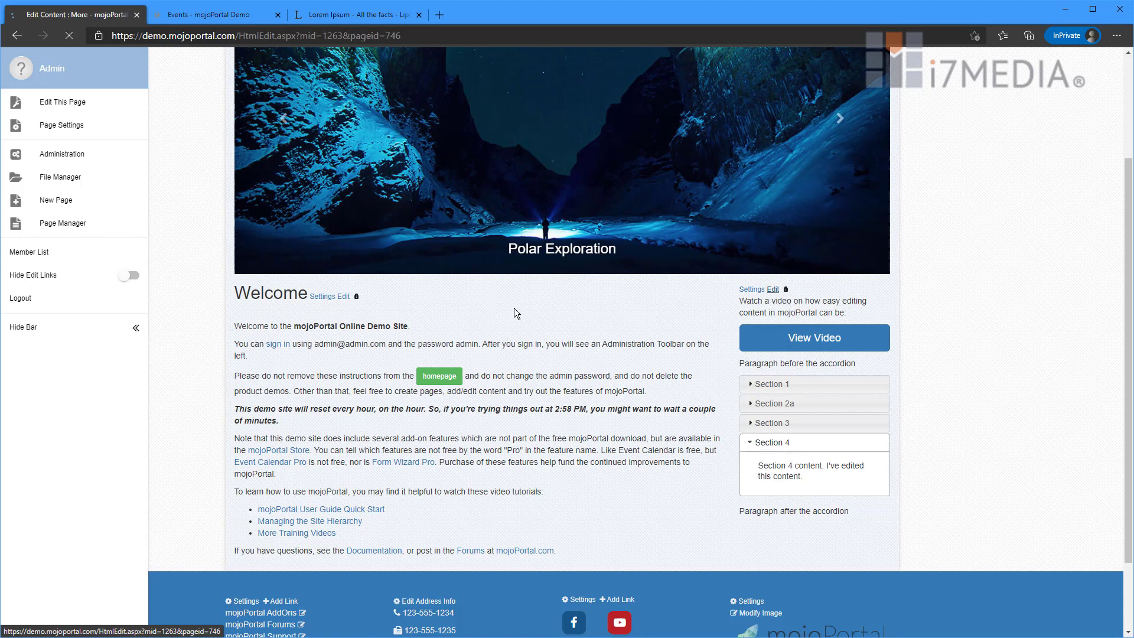
scroll(375, 318, "down", 1)
scroll(374, 319, "up", 1)
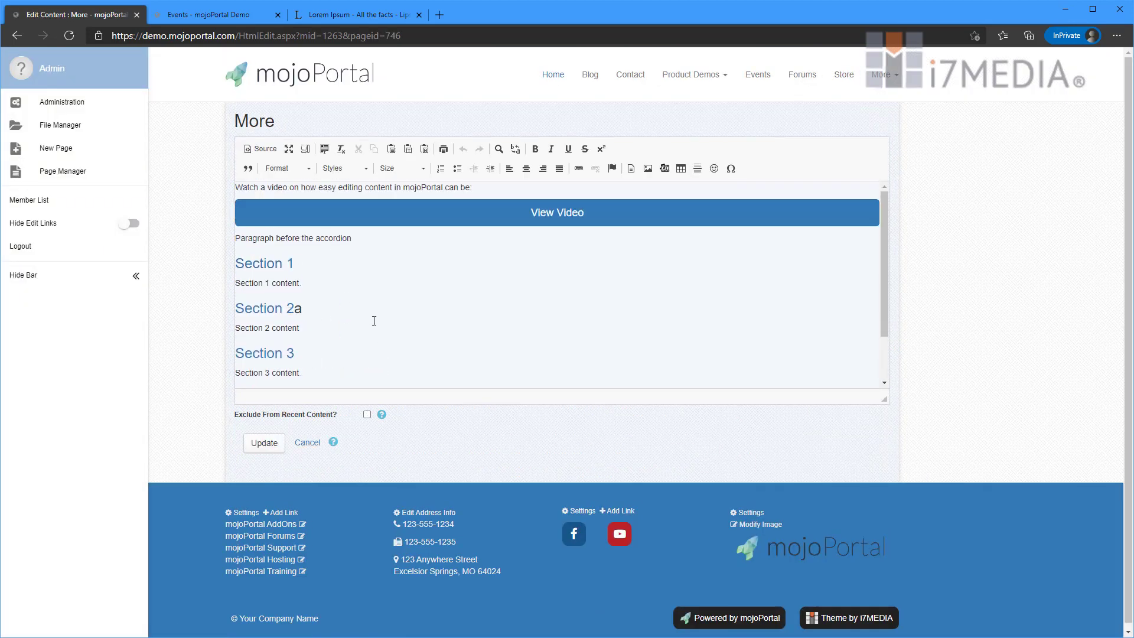
left_click(307, 444)
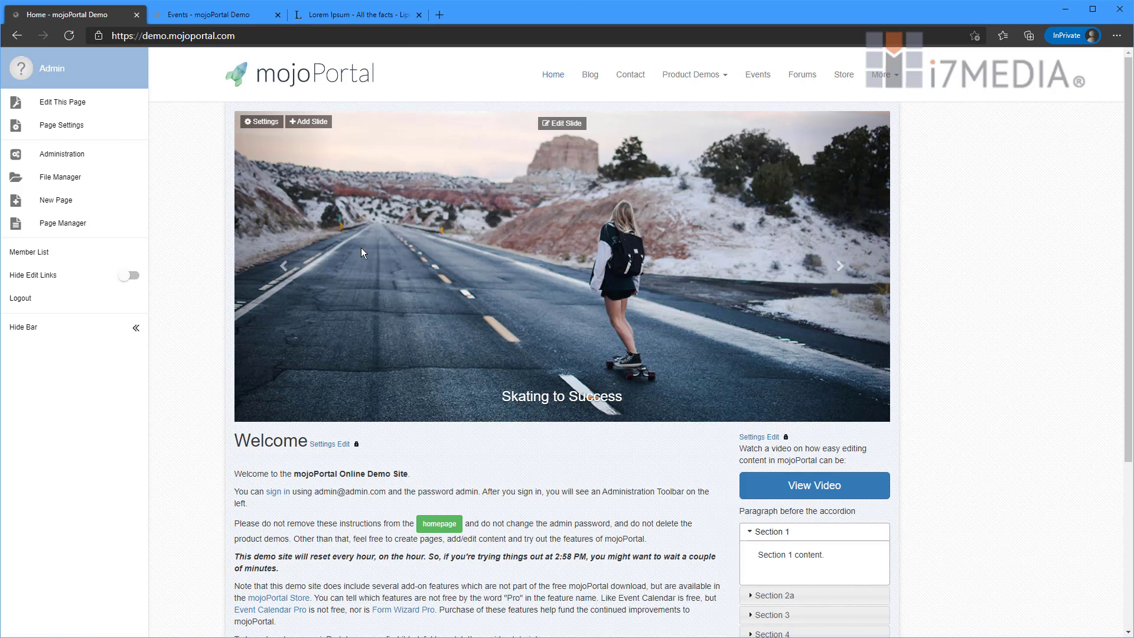
- Create a Super Flexi feature titled 'Accordion' in the home page's Right pane and select it
left_click(62, 103)
left_click(448, 191)
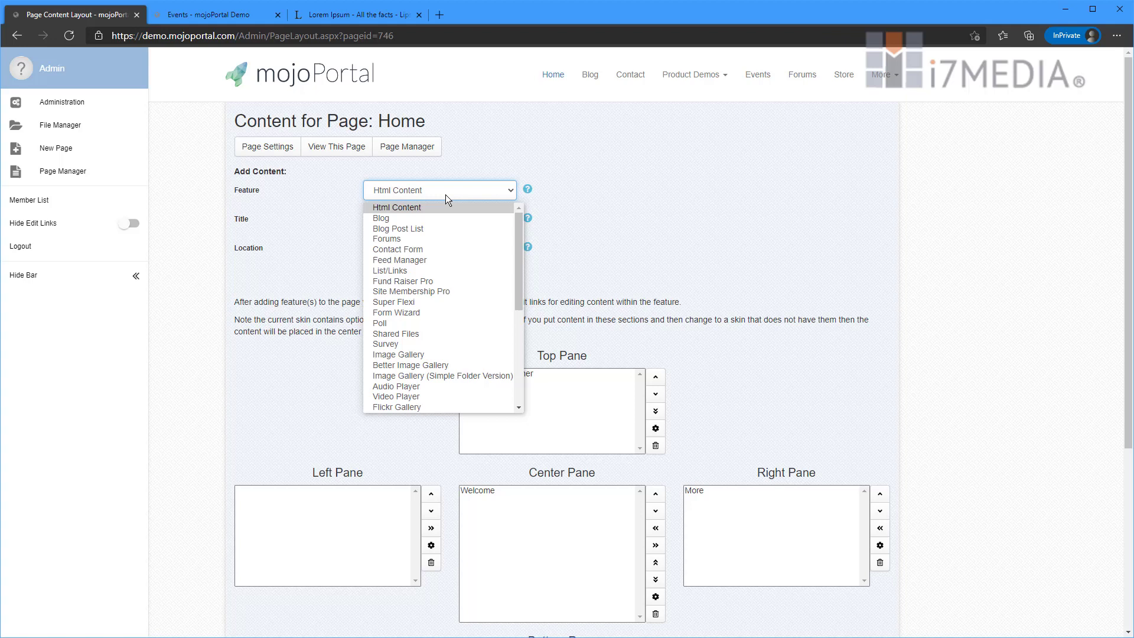
left_click(439, 303)
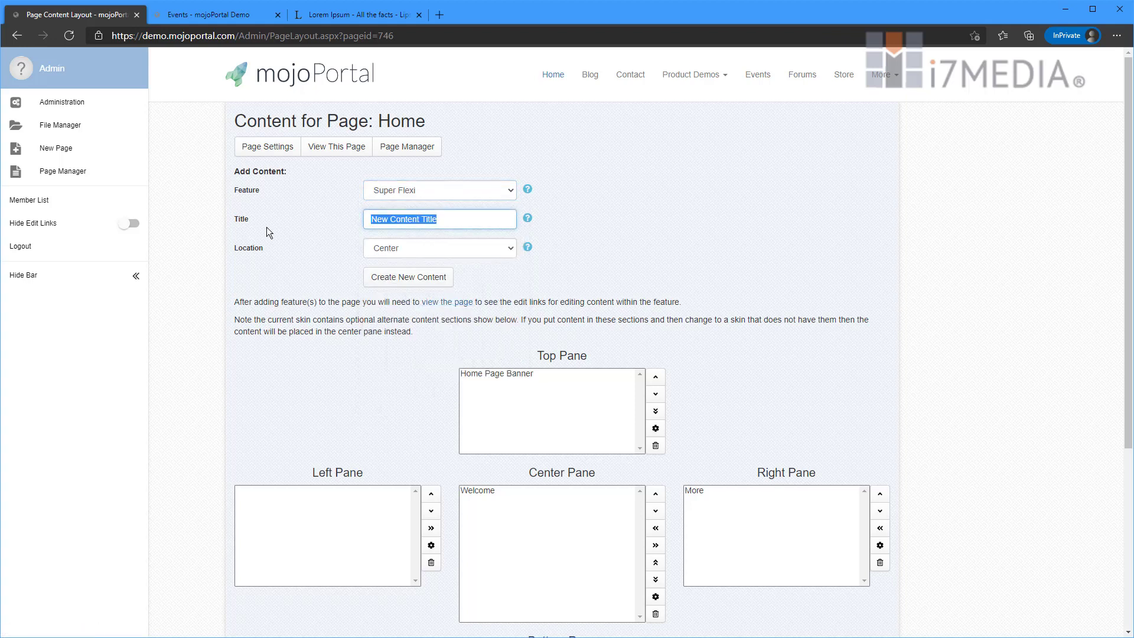
type("Accor")
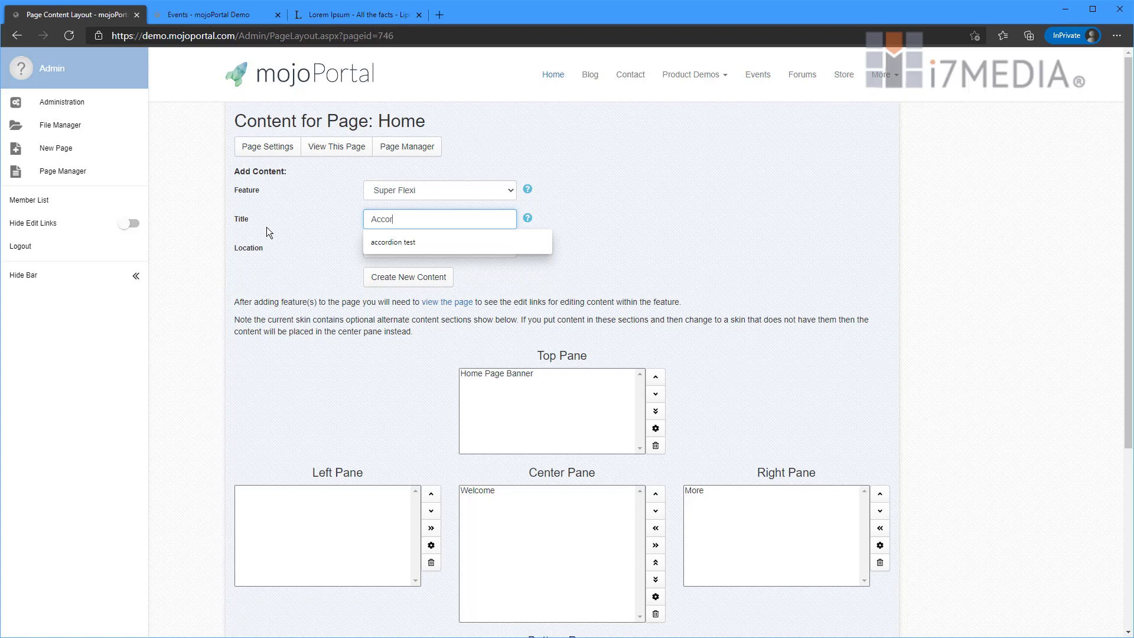
type("dion")
key("Tab")
left_click(392, 253)
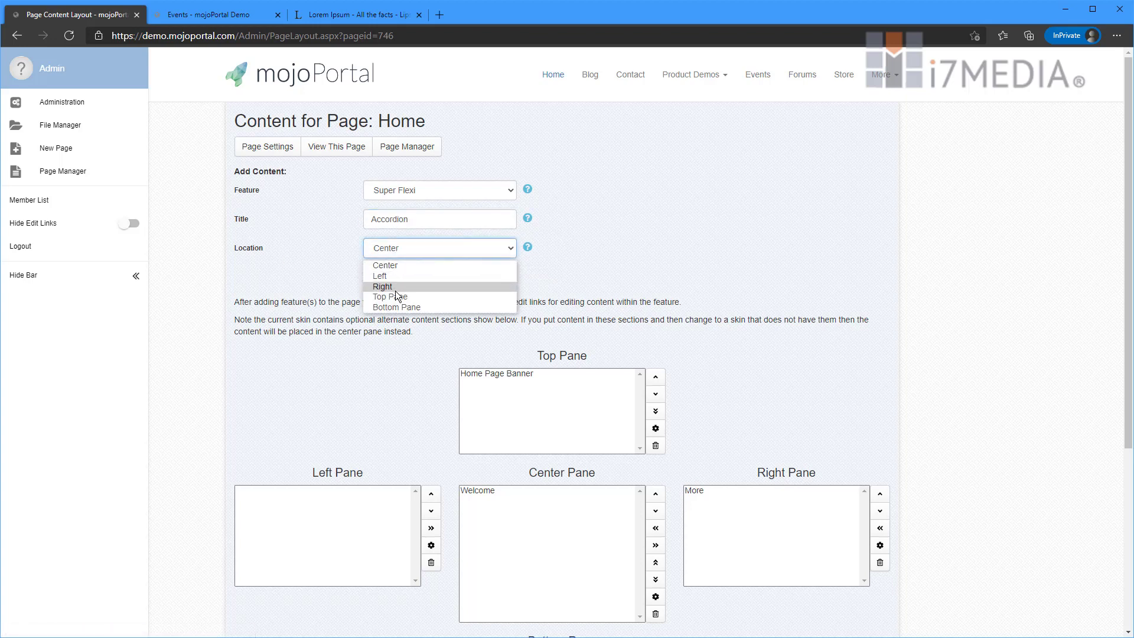
left_click(397, 288)
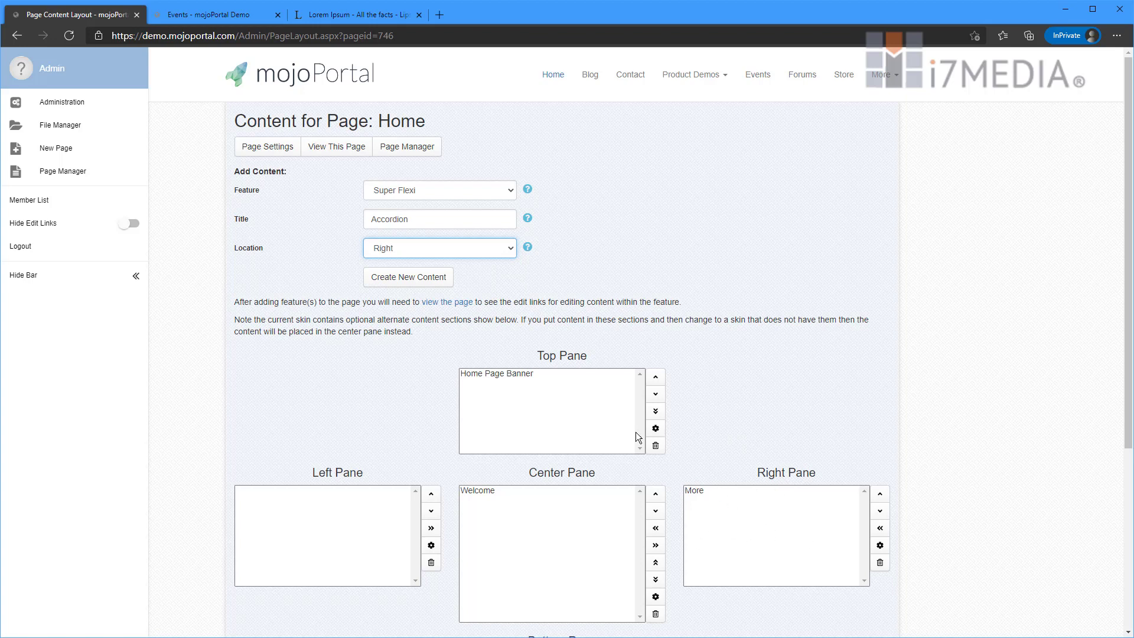
left_click(429, 284)
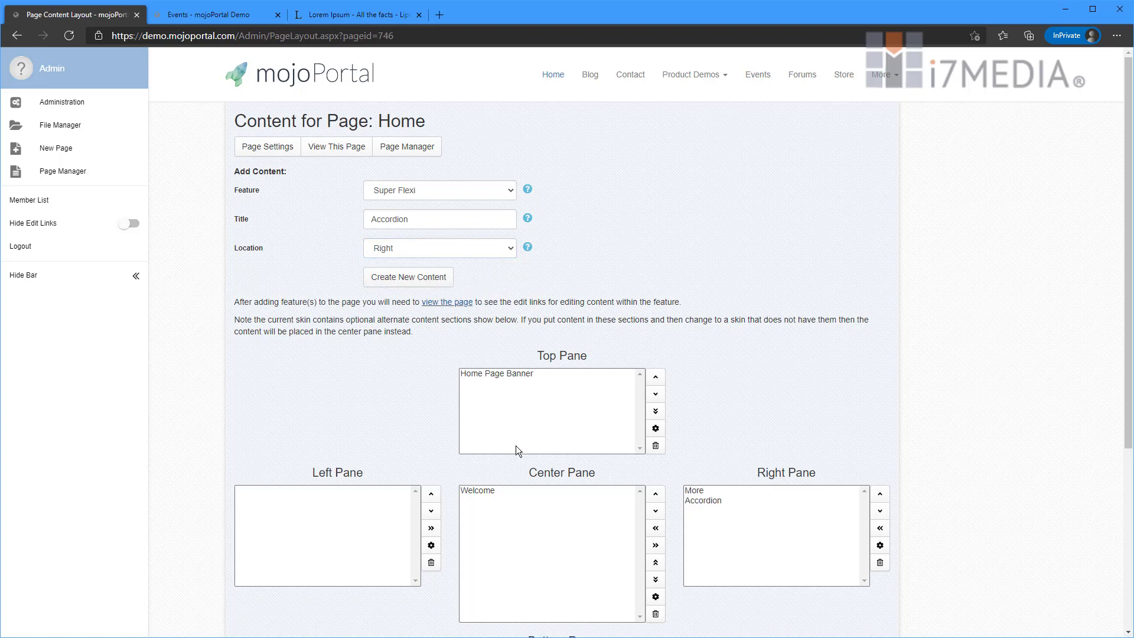
left_click(721, 502)
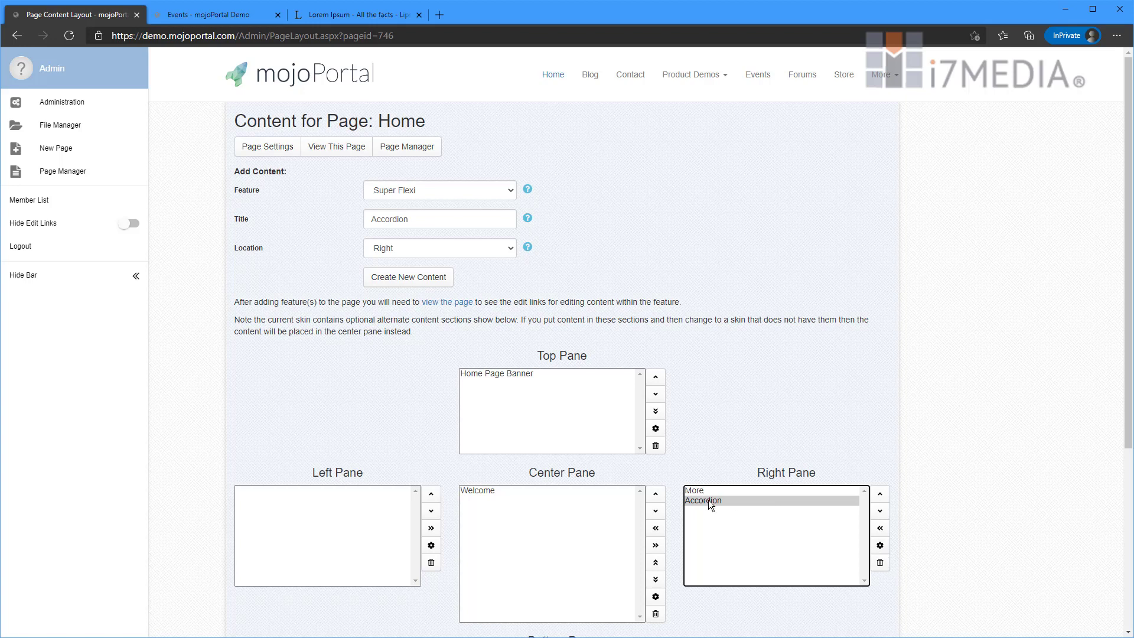
- Set the Accordion module's solution to Accordion (global), turn off Show Title, and save
left_click(880, 544)
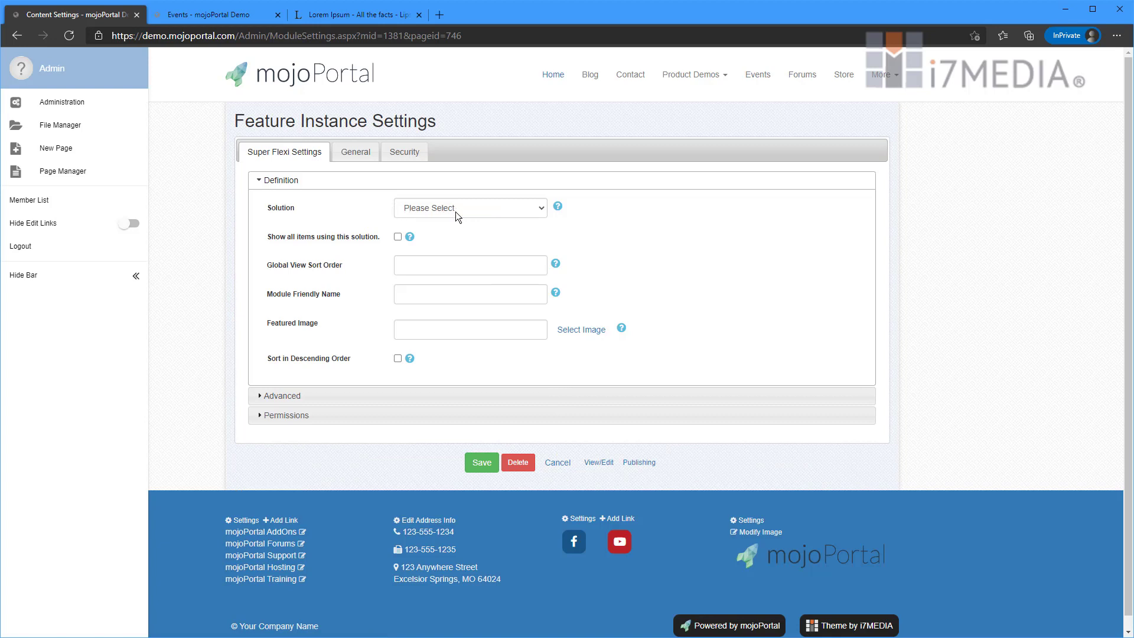
left_click(455, 212)
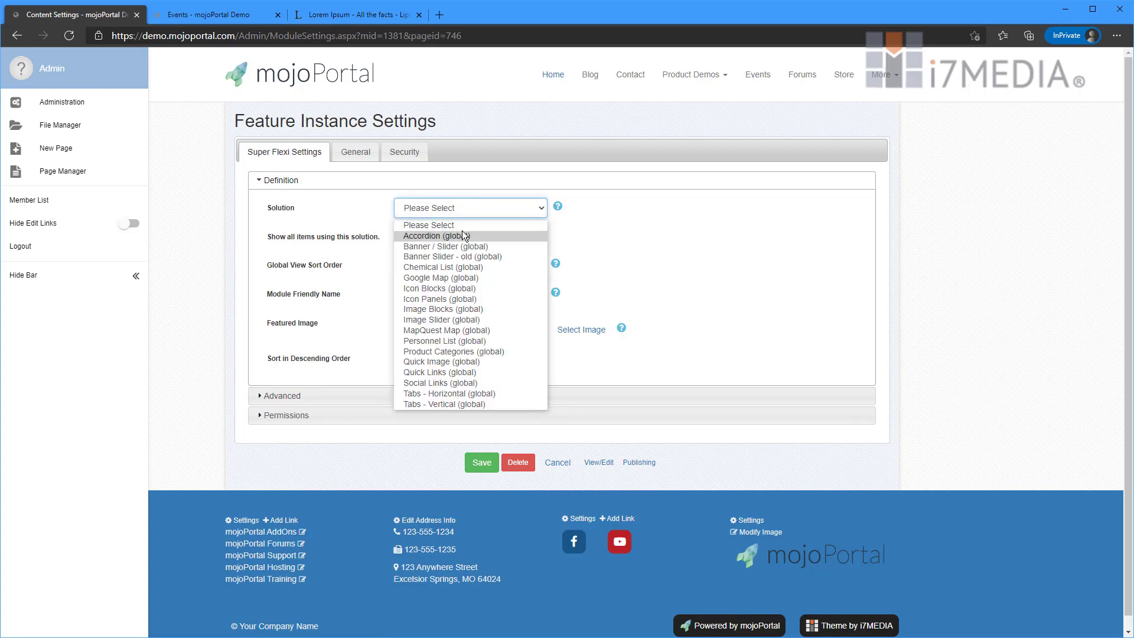
left_click(462, 235)
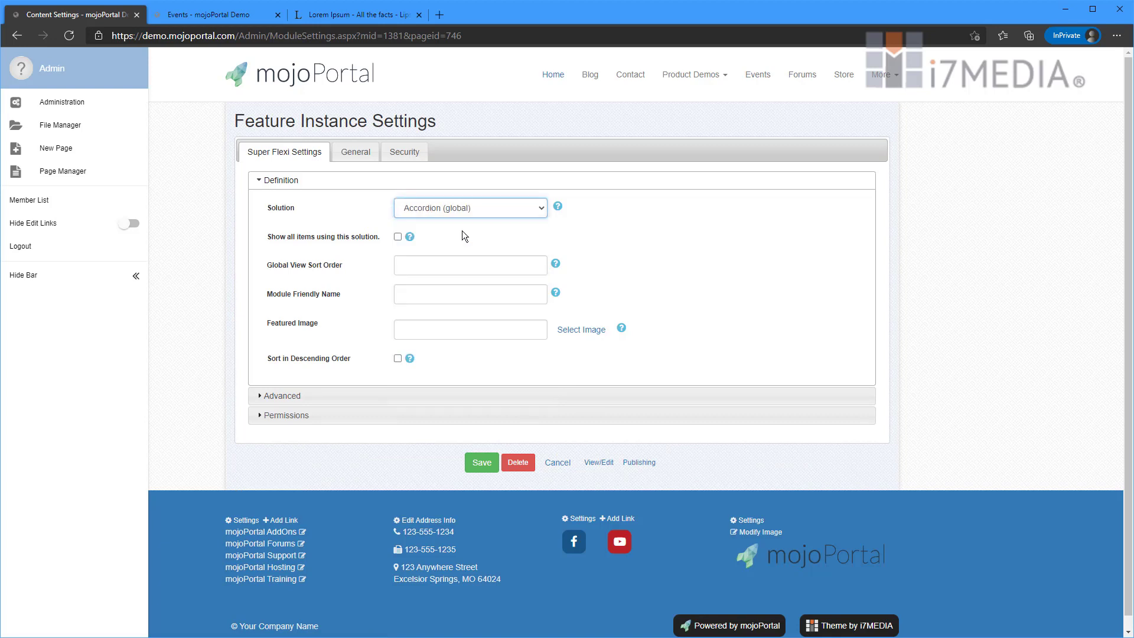
left_click(358, 157)
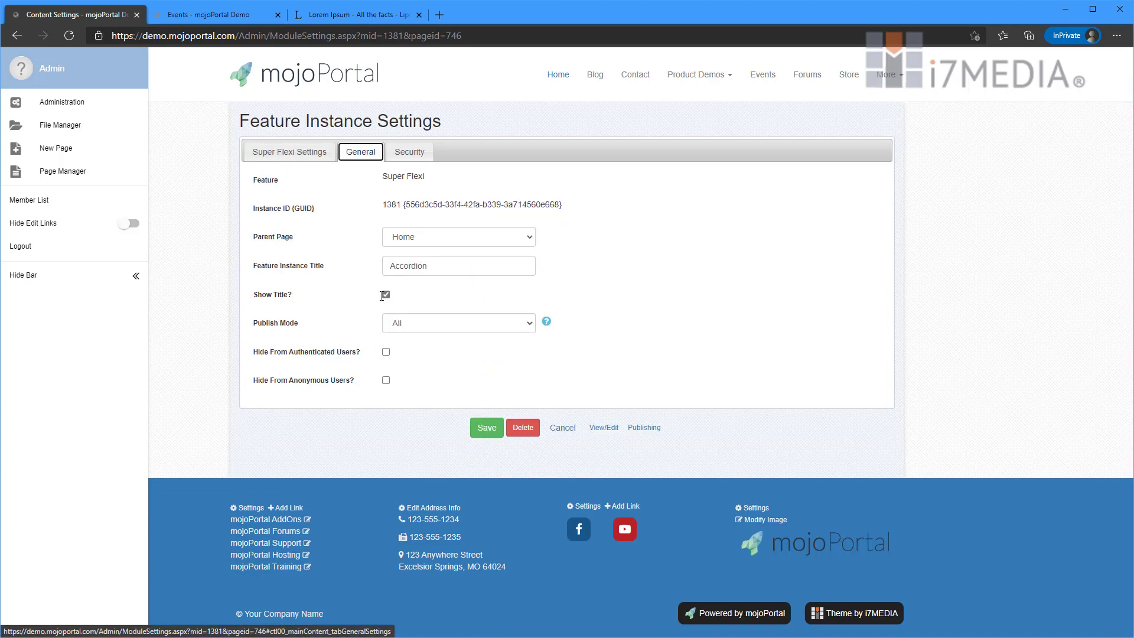
left_click(386, 295)
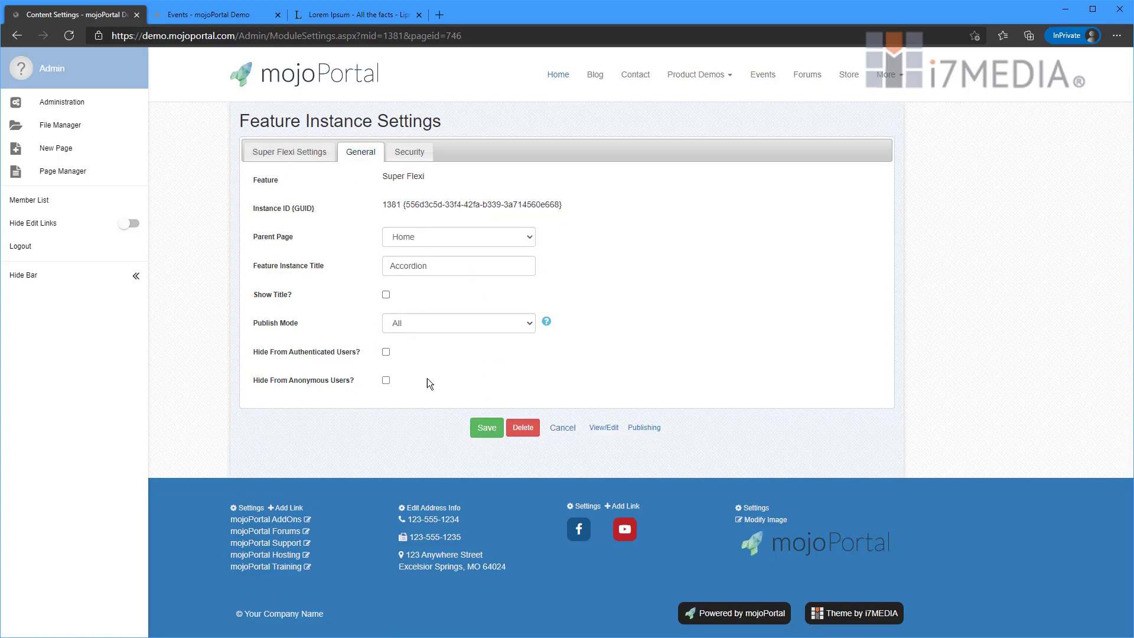
left_click(486, 428)
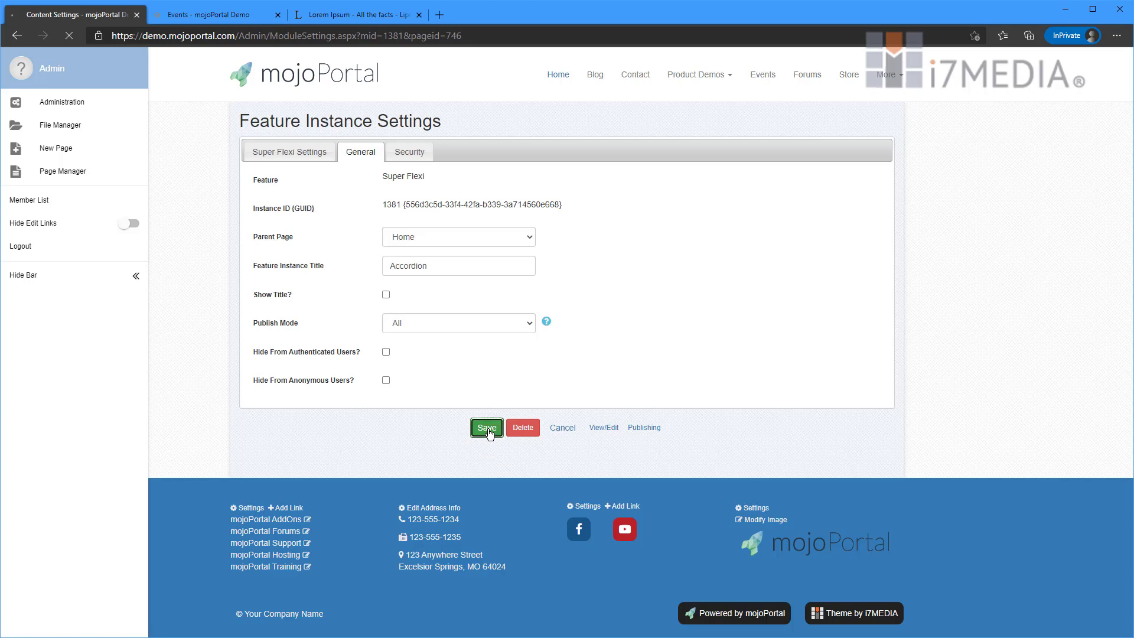
scroll(894, 413, "down", 3)
scroll(894, 409, "down", 1)
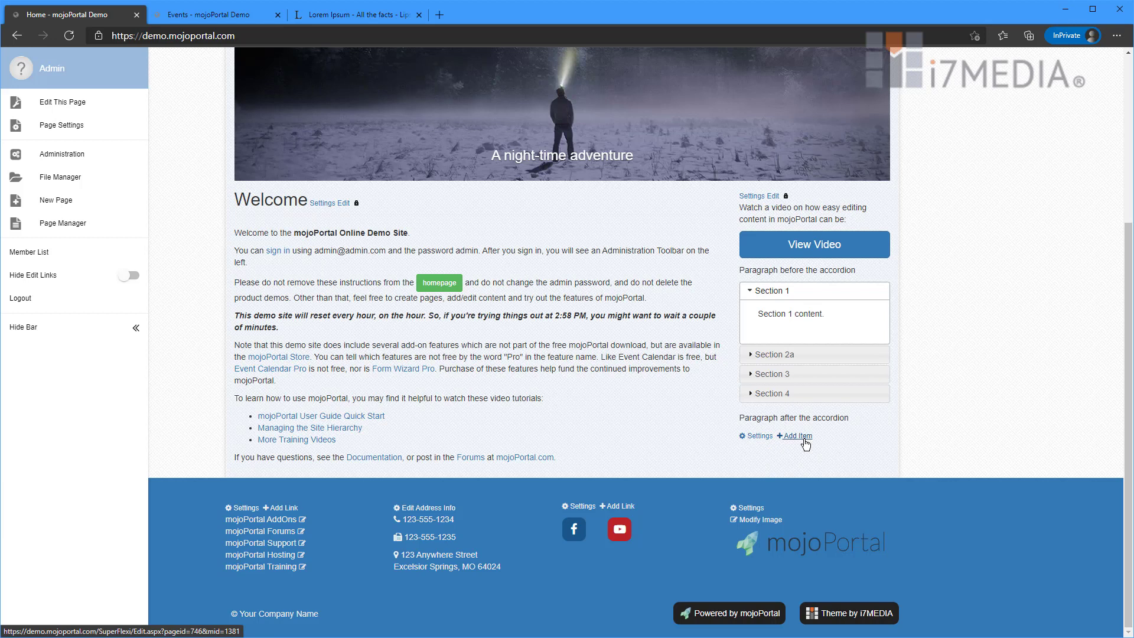
- Start a new accordion item titled 'Section 1'
left_click(805, 440)
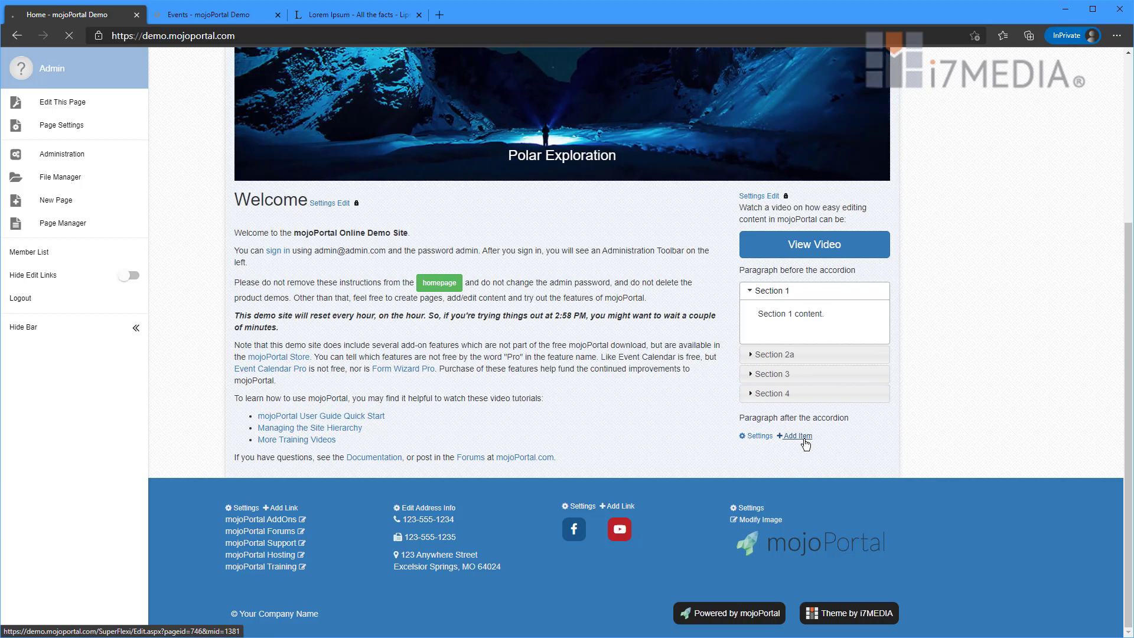
left_click(406, 152)
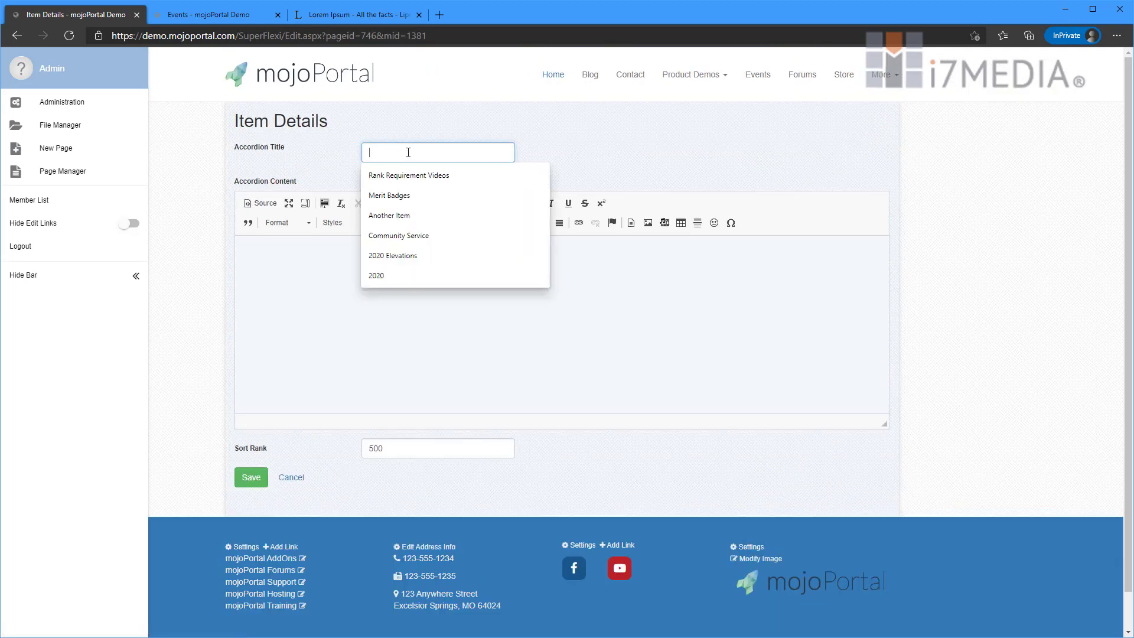
type("A")
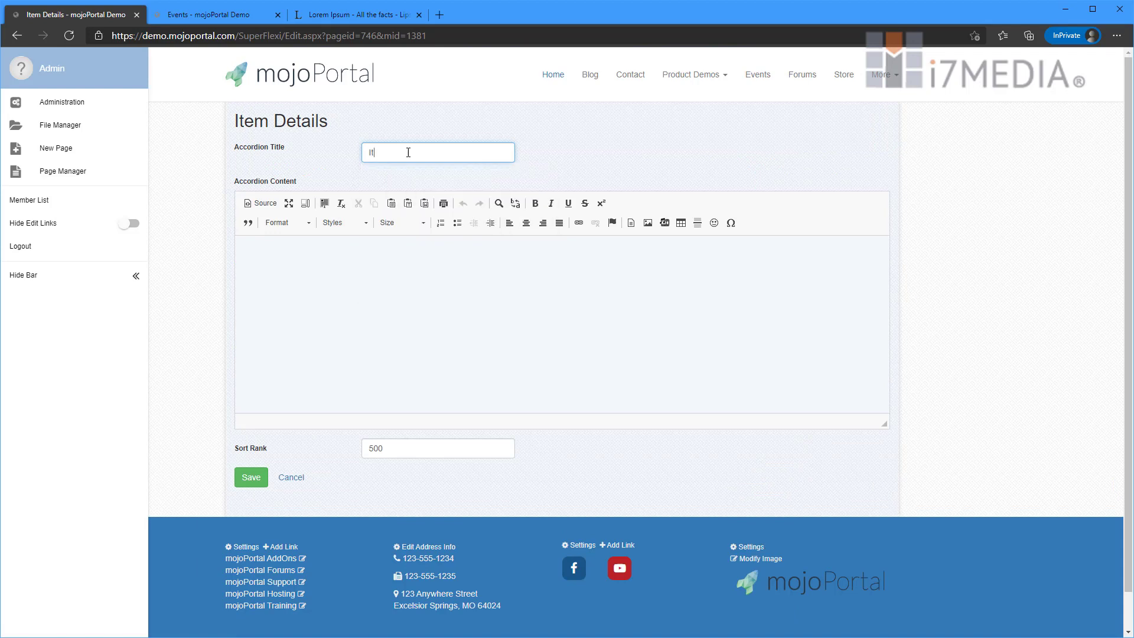
key("BackSpace")
type("Ac")
key("Escape")
key("BackSpace")
key("BackSpace")
type("Section 1")
- Paste the copied lorem ipsum paragraph into its content, save, and toggle Section 1 to check it
left_click(385, 276)
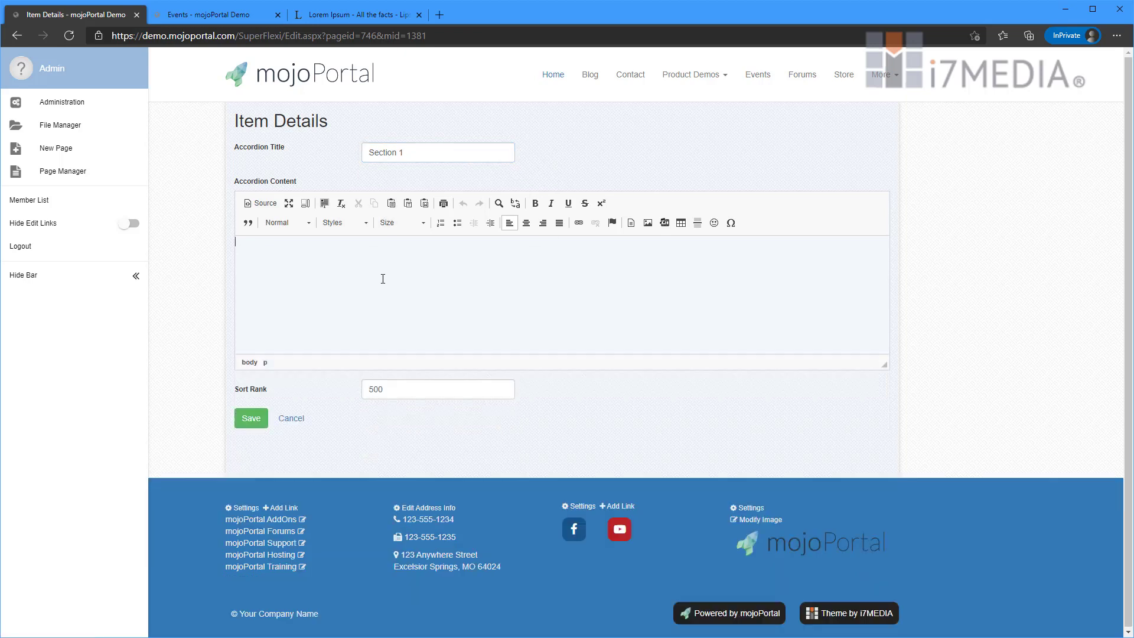
left_click(347, 12)
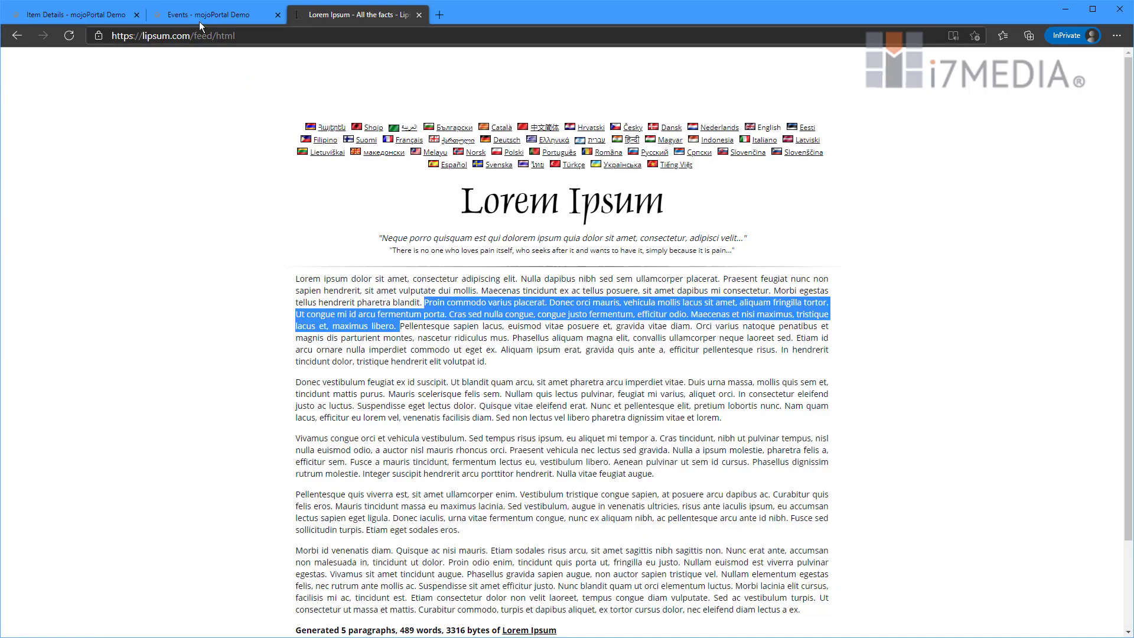
left_click(115, 19)
type("Proin commodo varius placerat. Donec orci mauris, vehicula mollis lacus sit amet, aliquam fringilla tortor. Ut congue mi id arcu fermentum porta. Cras sed nulla congue, congue justo fermentum, efficitur odio. Maecenas et nisi maximus, tristique lacus et, maximus libero.")
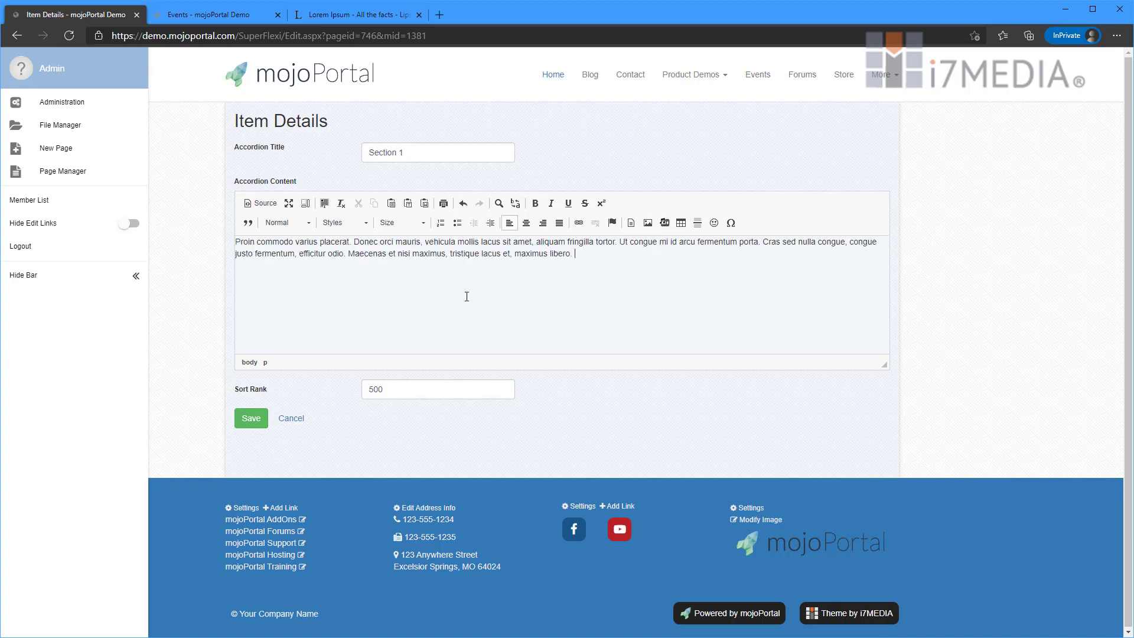
left_click(255, 421)
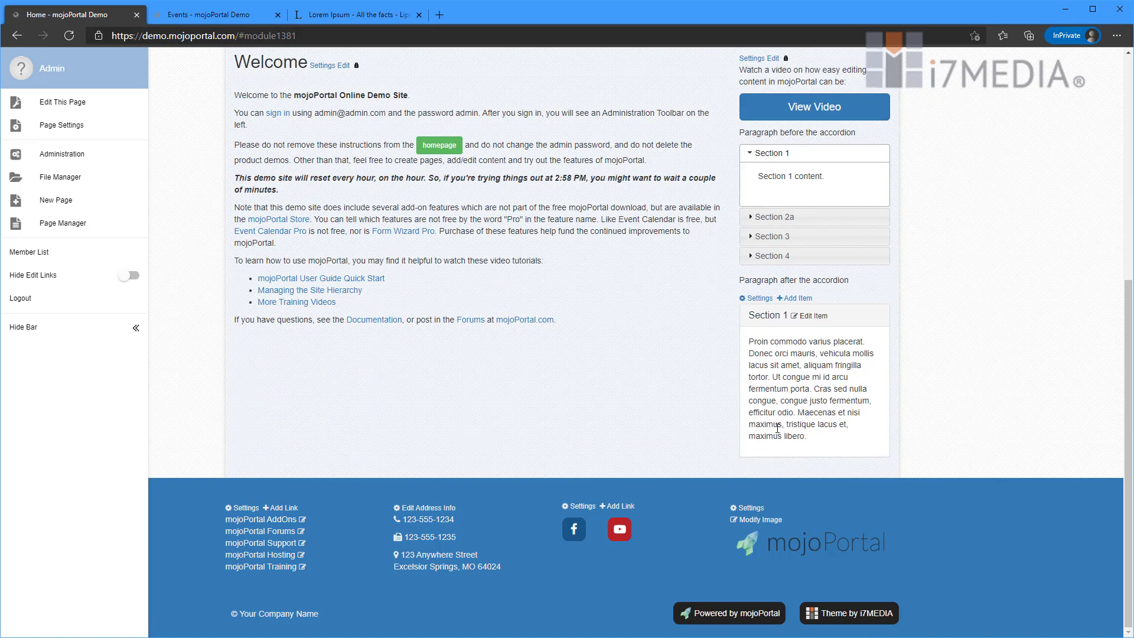
left_click(767, 317)
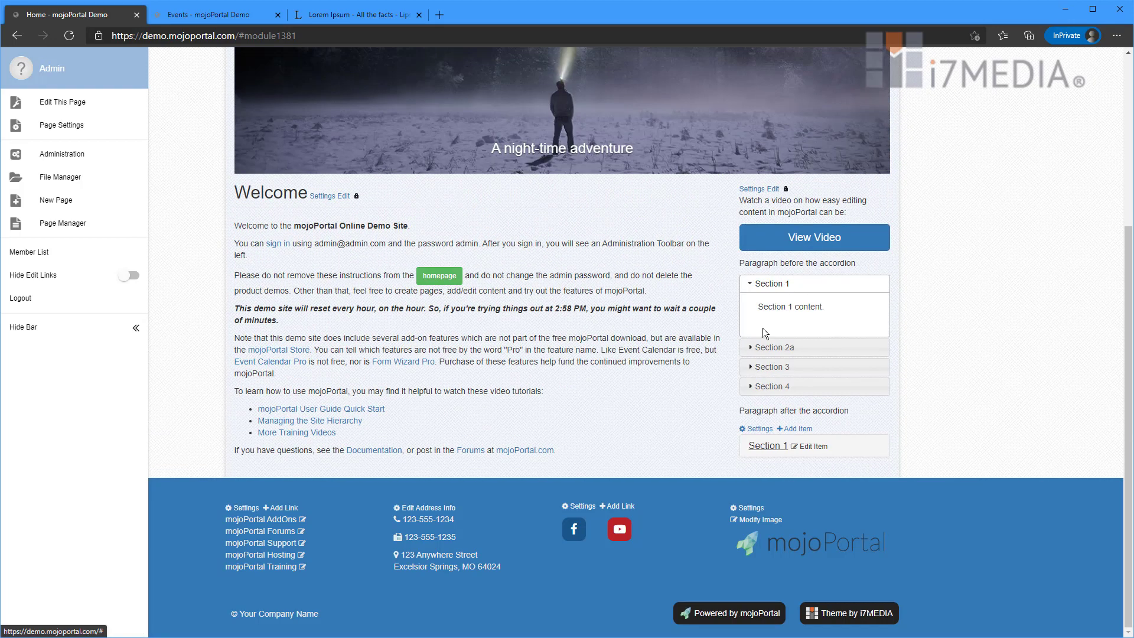
left_click(766, 445)
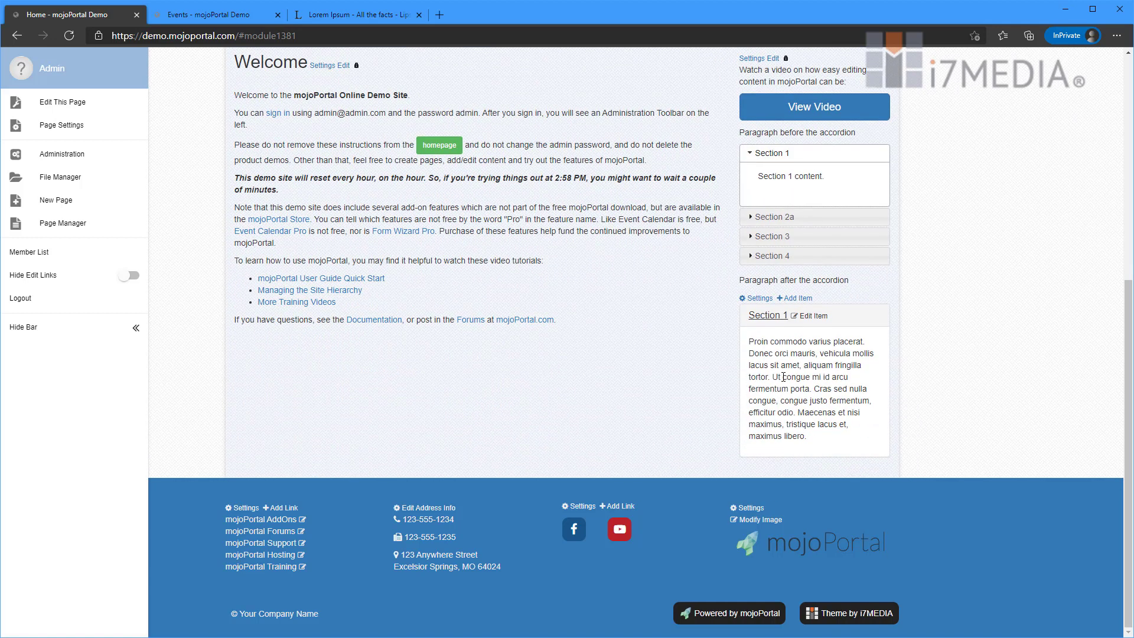
- Create item 'Section 2' with the paragraph from 'Pellentesque' to 'commodo ut eget ex.', save and expand it
left_click(794, 299)
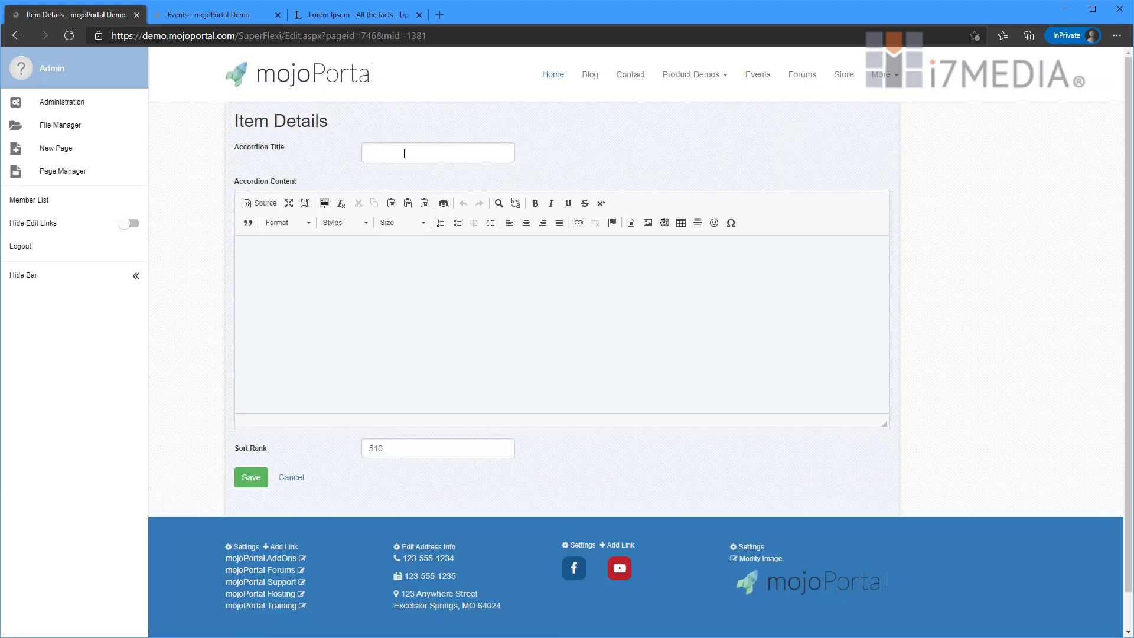
left_click(404, 153)
type("Section 2")
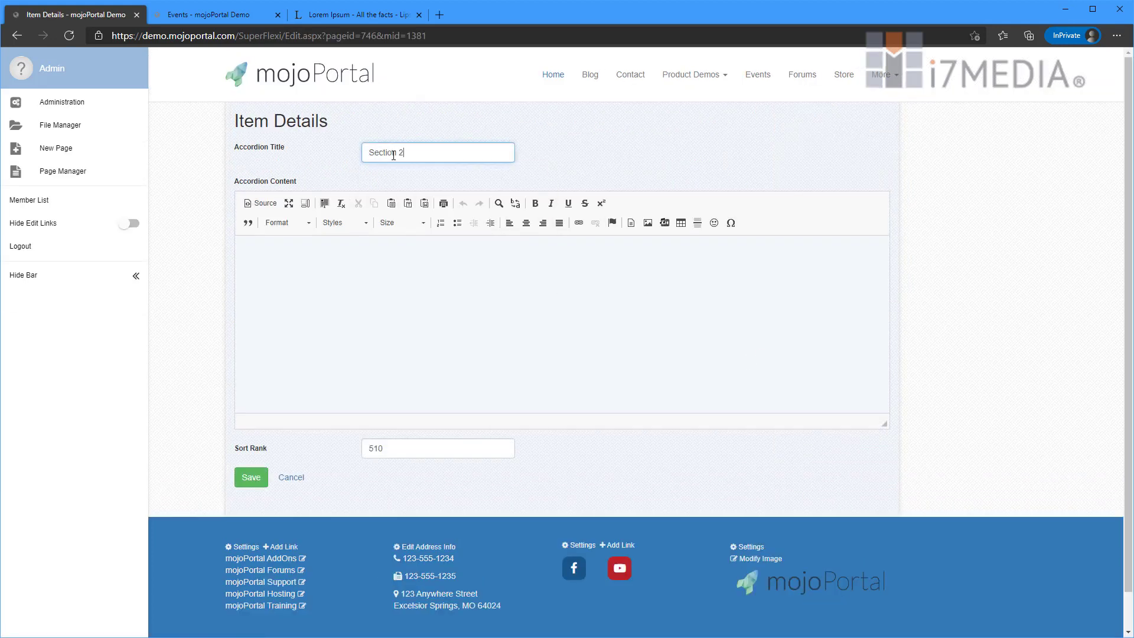
left_click(348, 15)
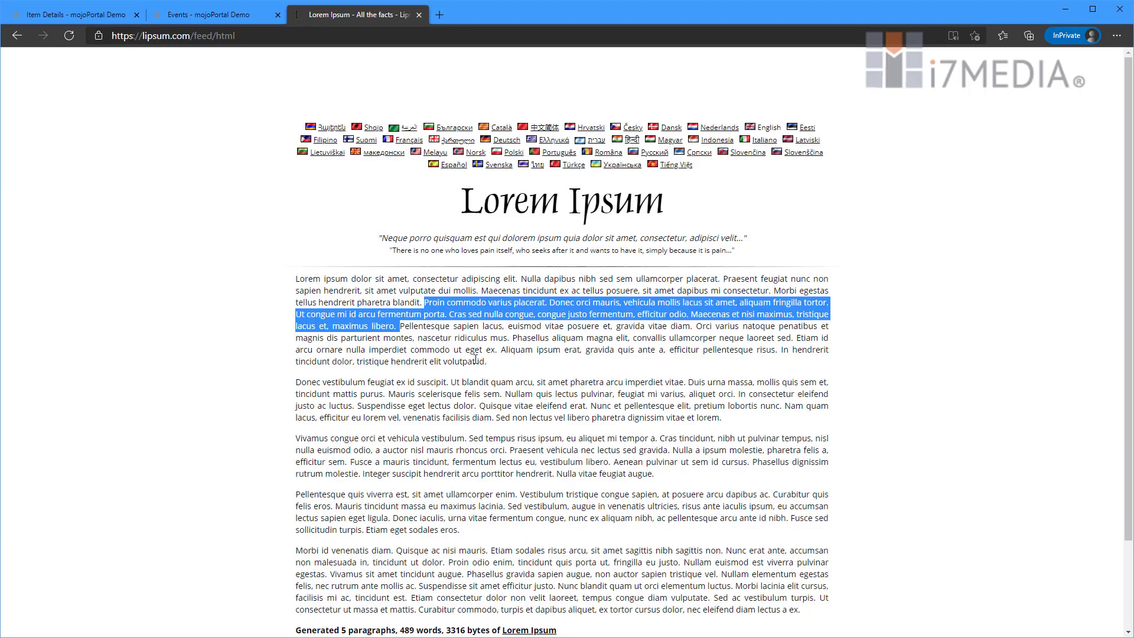
double_click(407, 326)
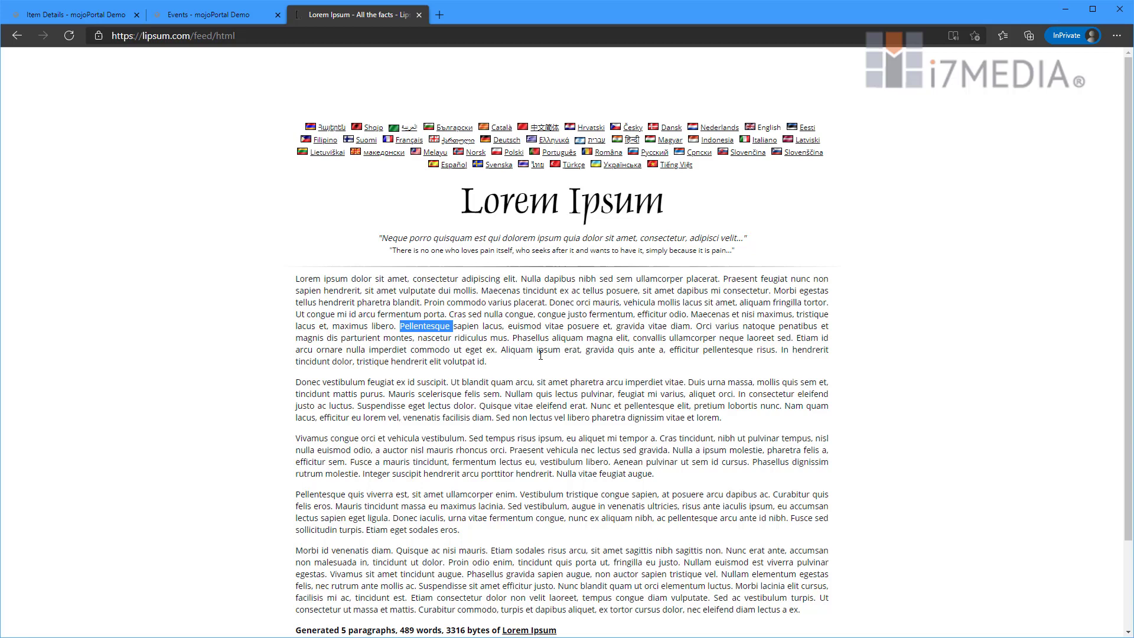
left_click(497, 349, "shift")
key("ctrl+c")
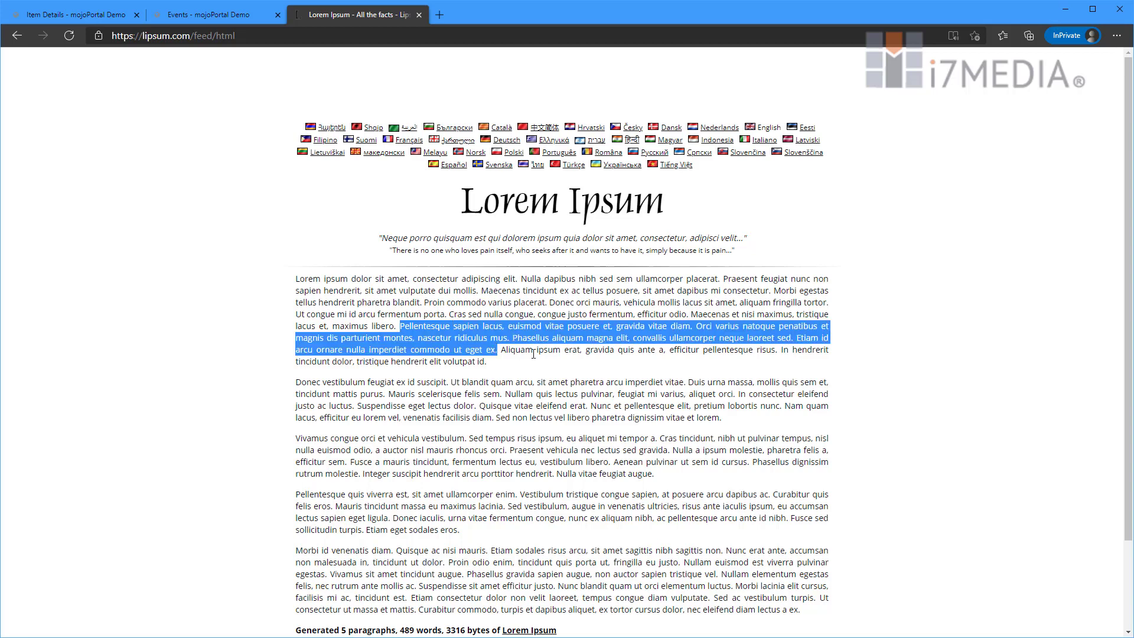
left_click(94, 22)
left_click(486, 281)
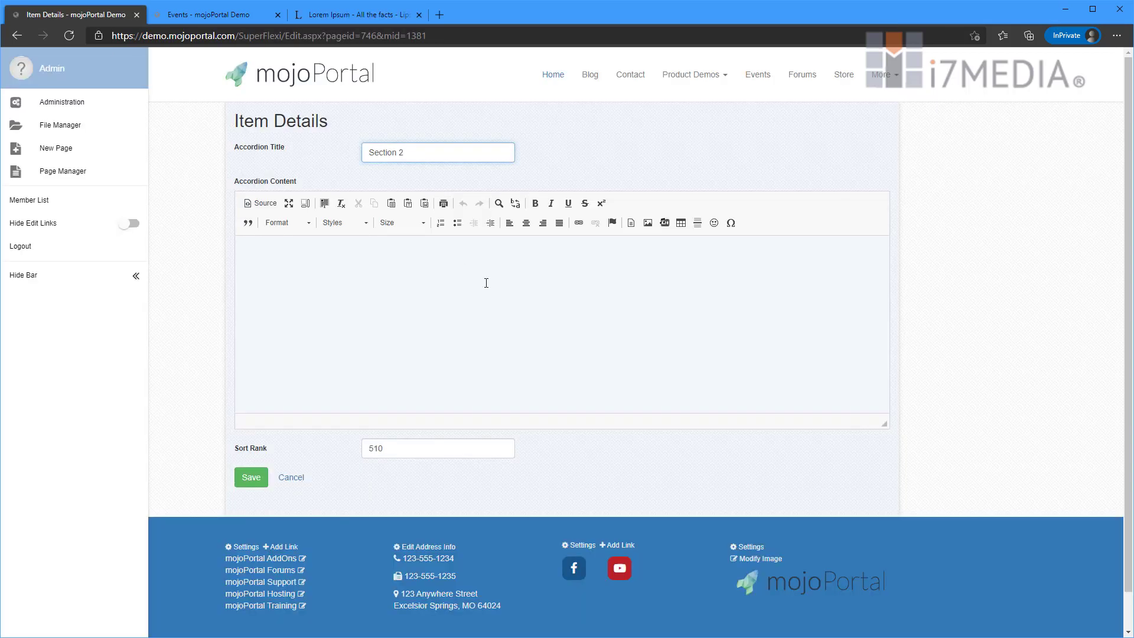
key("ctrl+v")
left_click(251, 418)
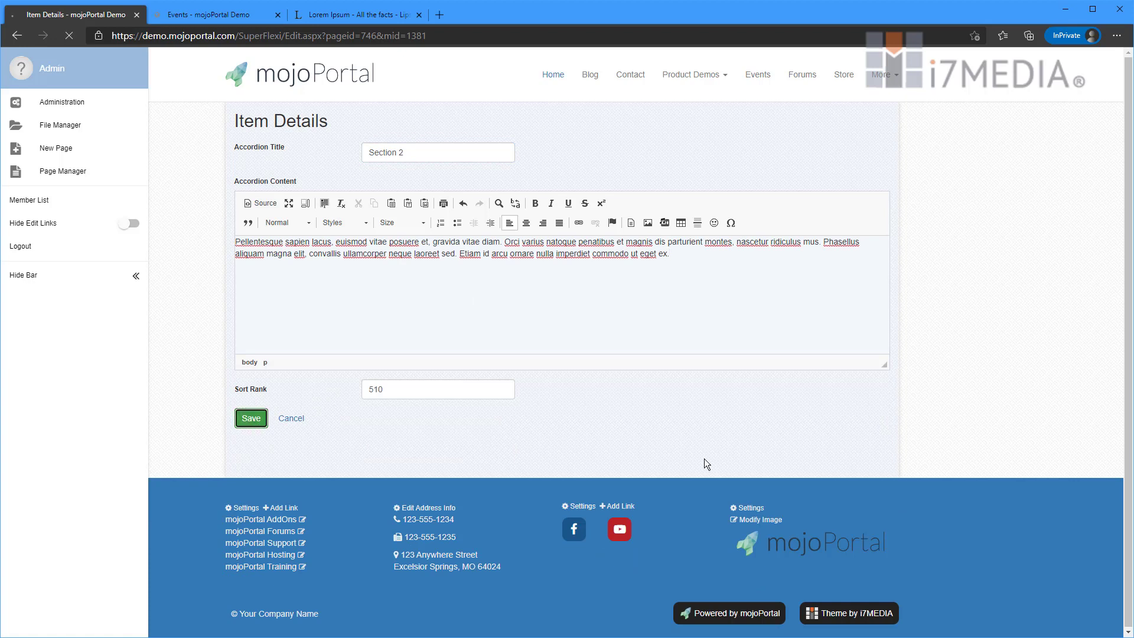
left_click(761, 447)
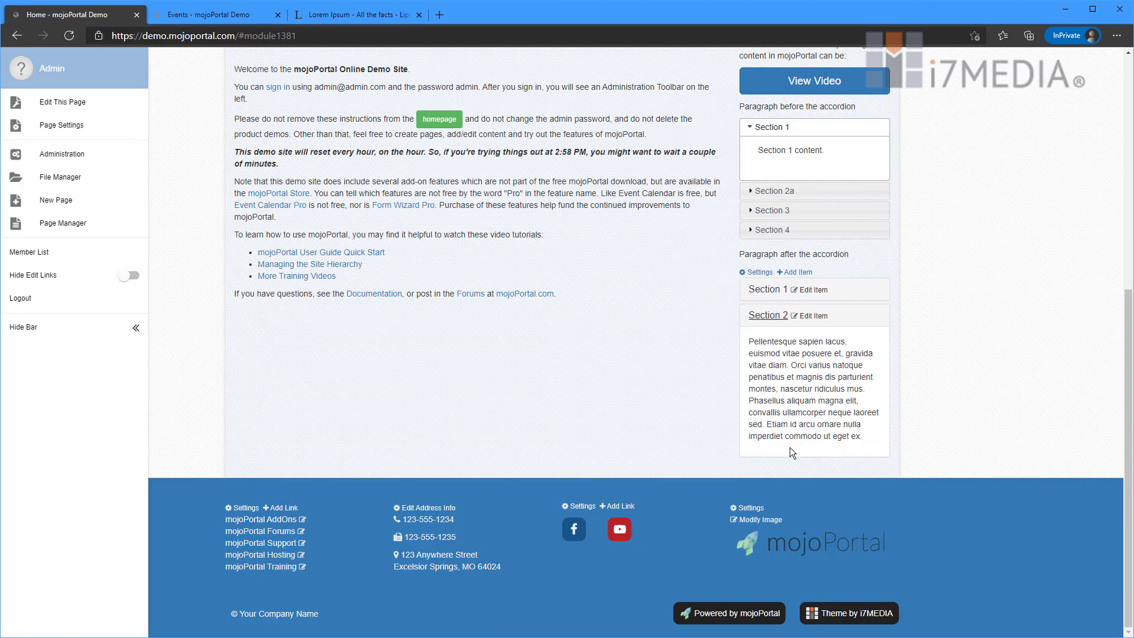
- Start a new accordion item titled 'Section 3'
left_click(794, 273)
left_click(410, 153)
type("Section 3")
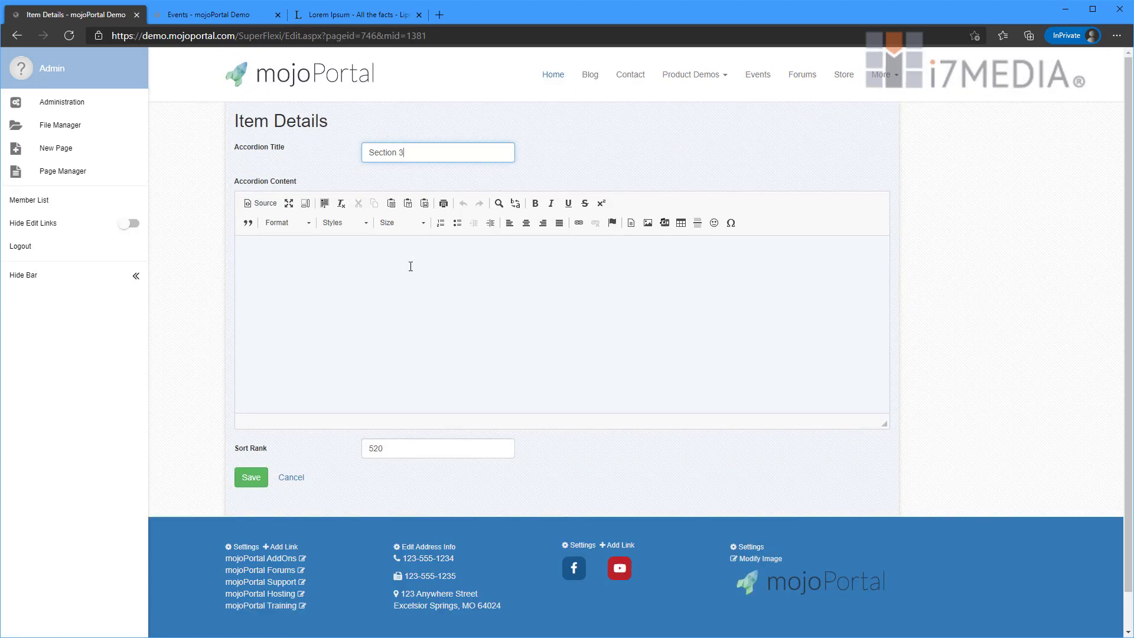
left_click(427, 273)
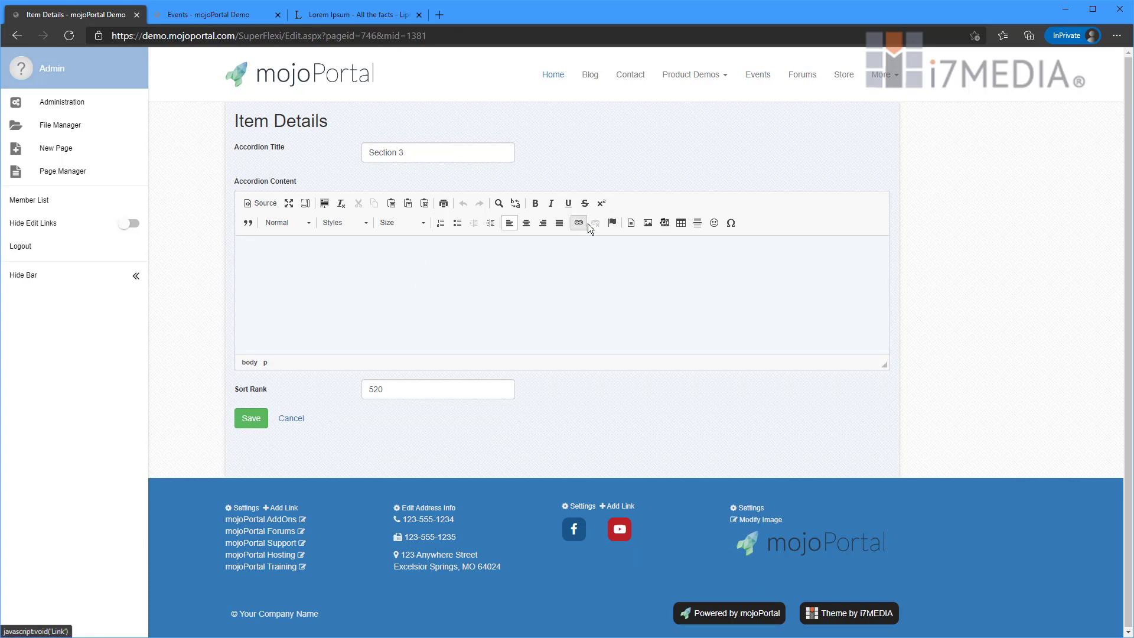
- Insert a-wolf.jpg from slider-images into the content, centered and as a captioned image
left_click(648, 224)
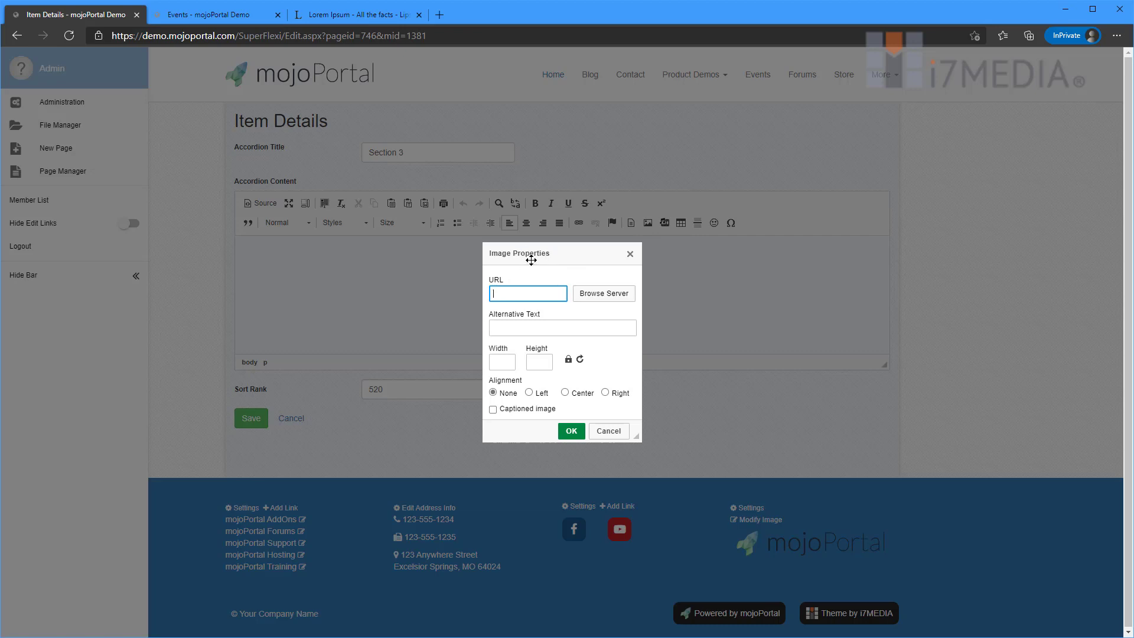
left_click(603, 293)
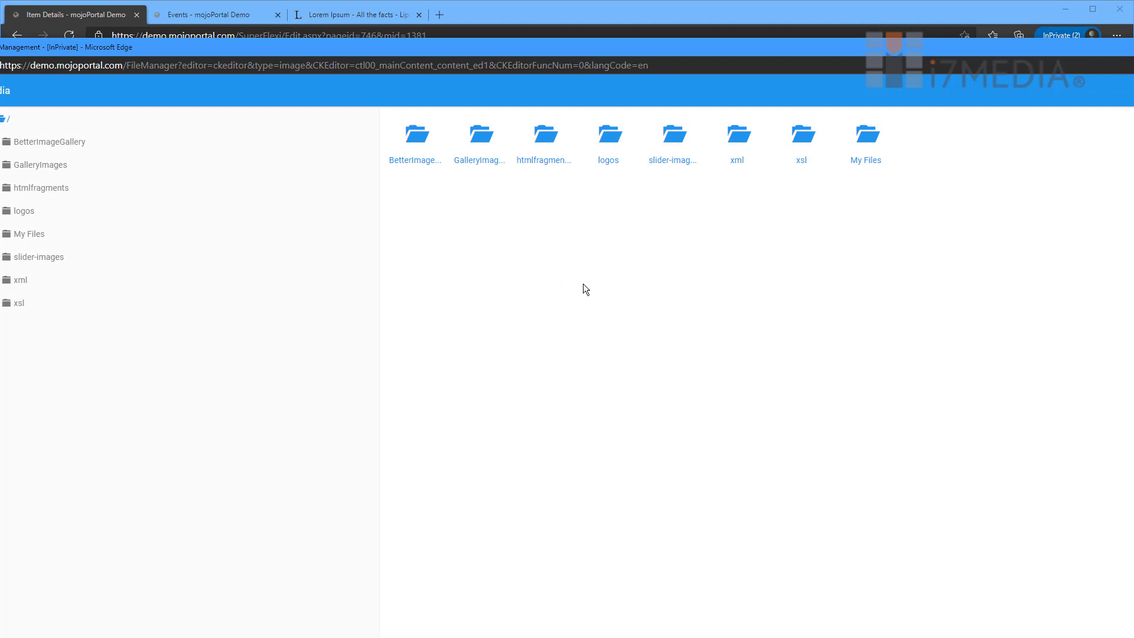
left_click(684, 151)
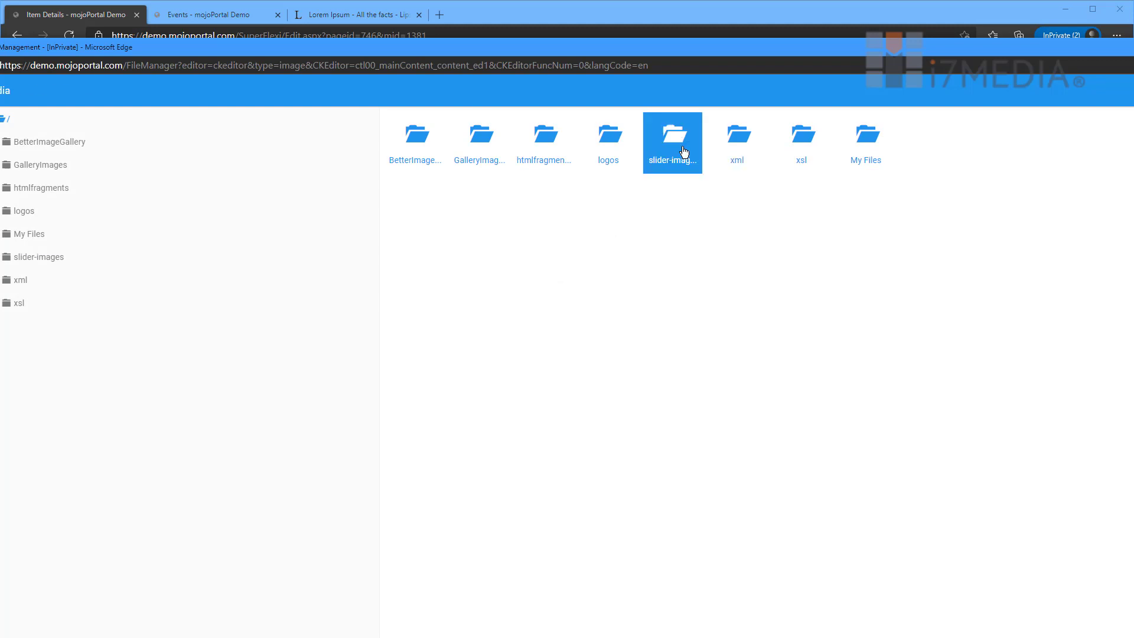
double_click(683, 151)
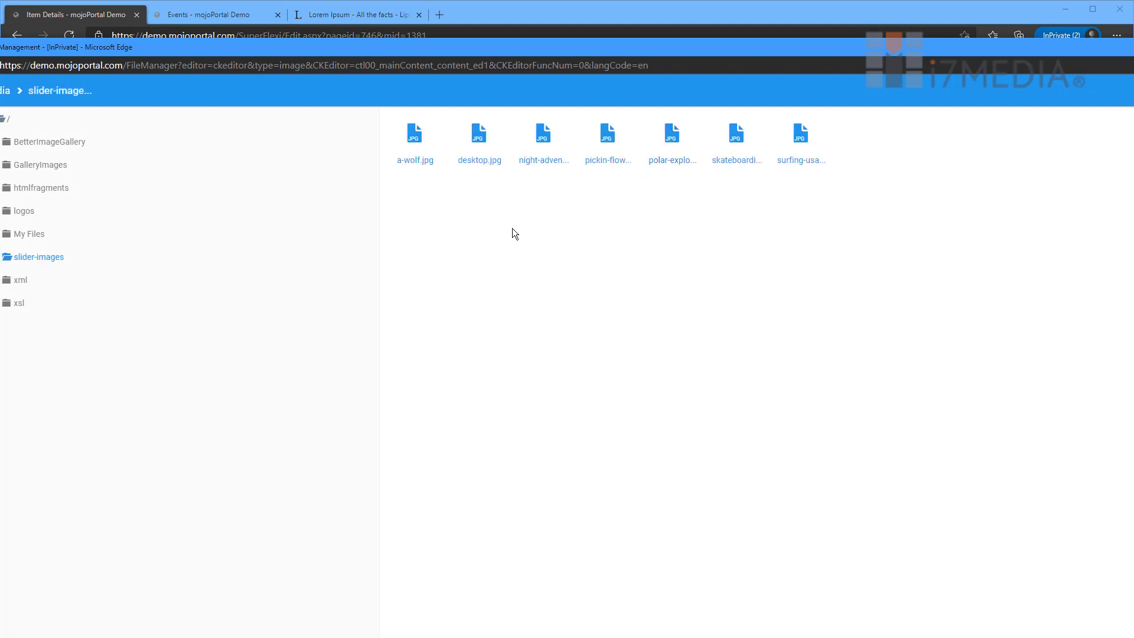
double_click(419, 160)
left_click(621, 329)
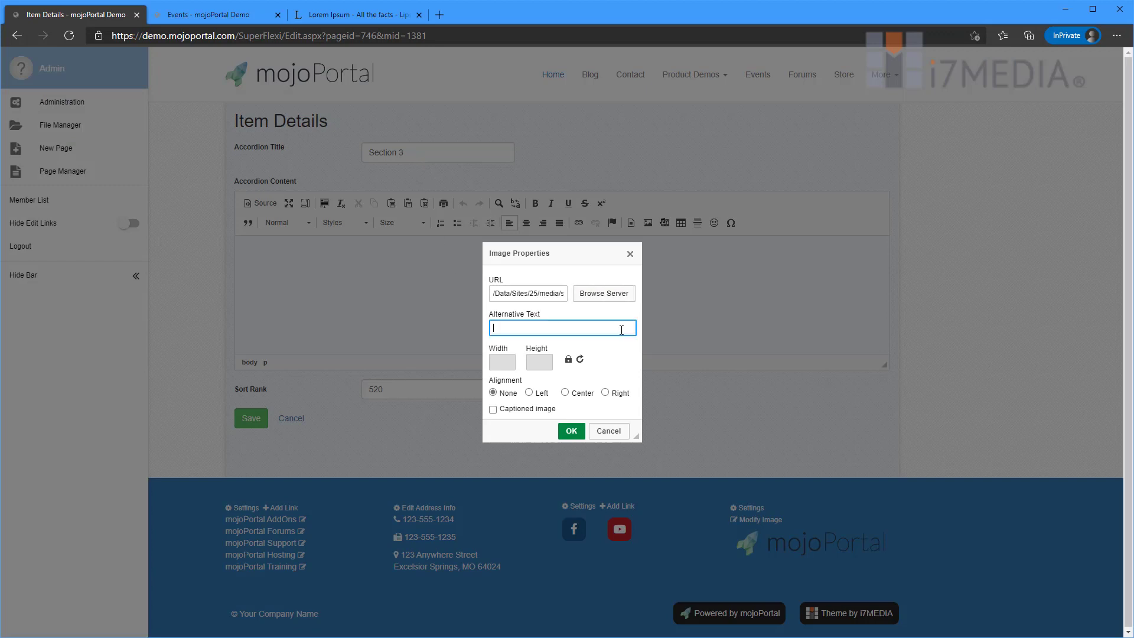
type("Wolf")
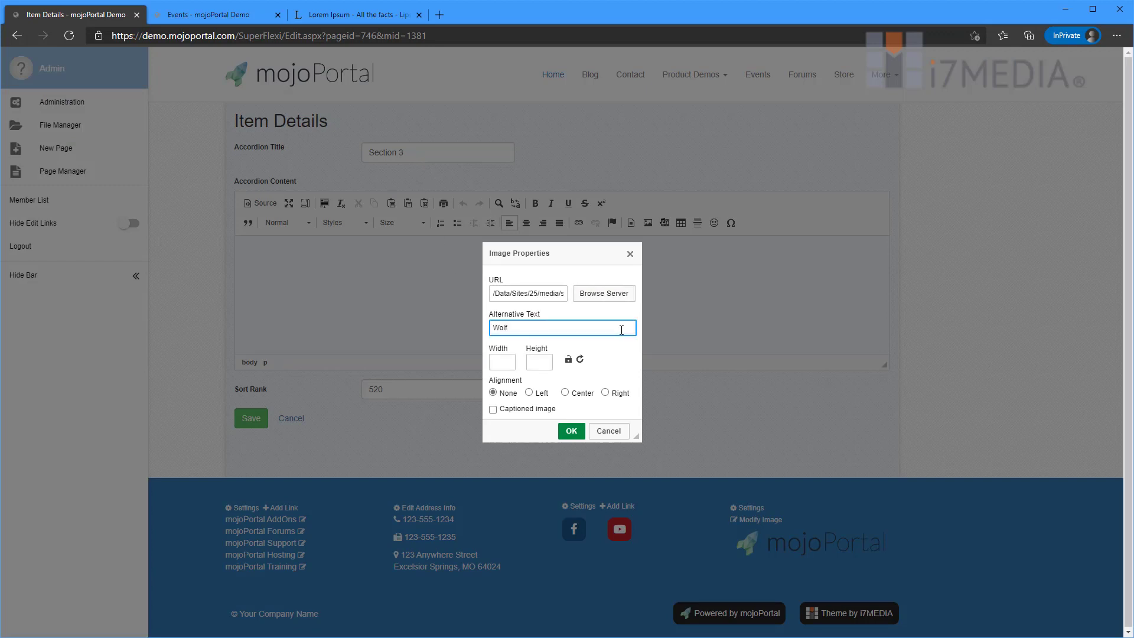
key("Tab")
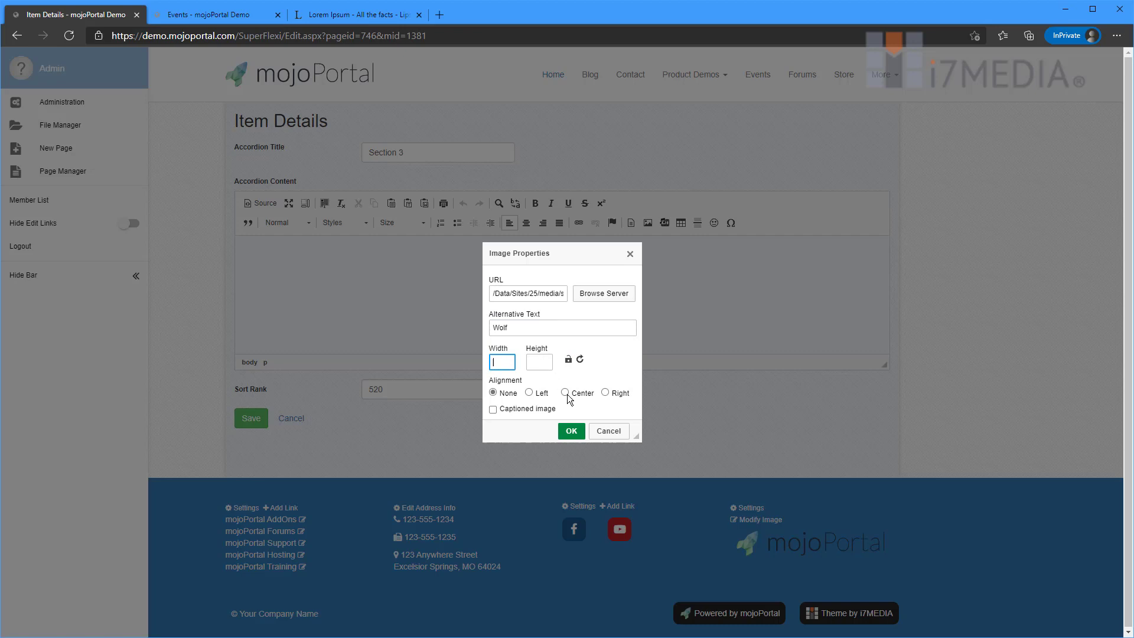
left_click(565, 392)
left_click(529, 412)
left_click(570, 431)
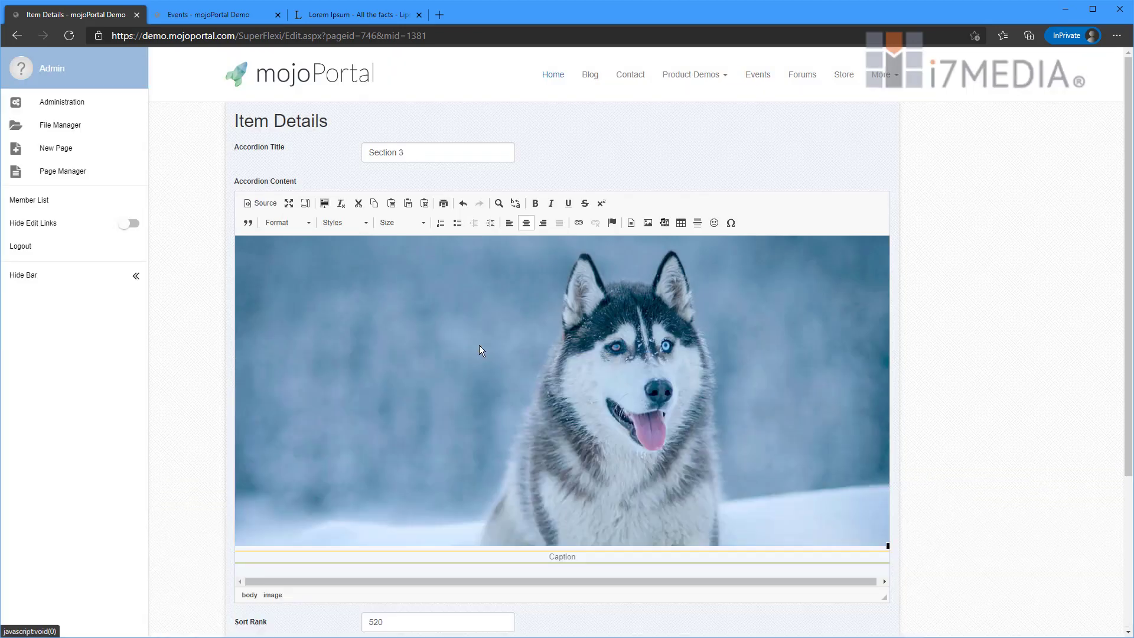
- Change the image caption to 'Wolves are AMAZING!' and save the item
scroll(581, 359, "down", 3)
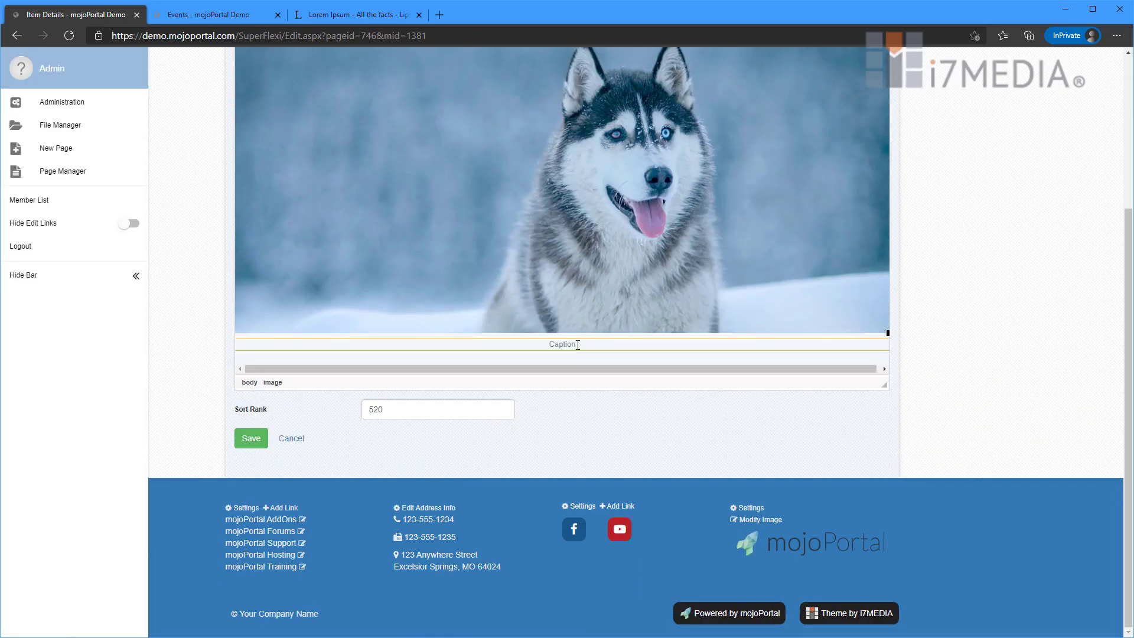
left_click(611, 349)
key("shift+Left")
key("shift+Left")
key("shift+Left")
key("shift+Left")
key("shift+Left")
key("shift+Left")
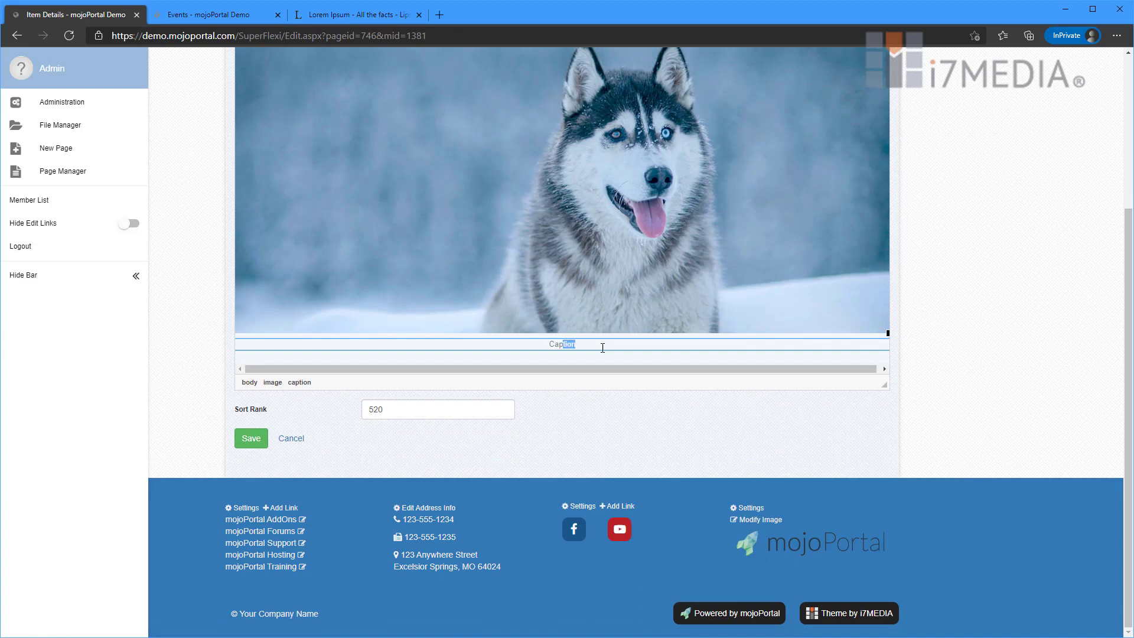
type("Wolves are AMAZING!")
left_click(251, 437)
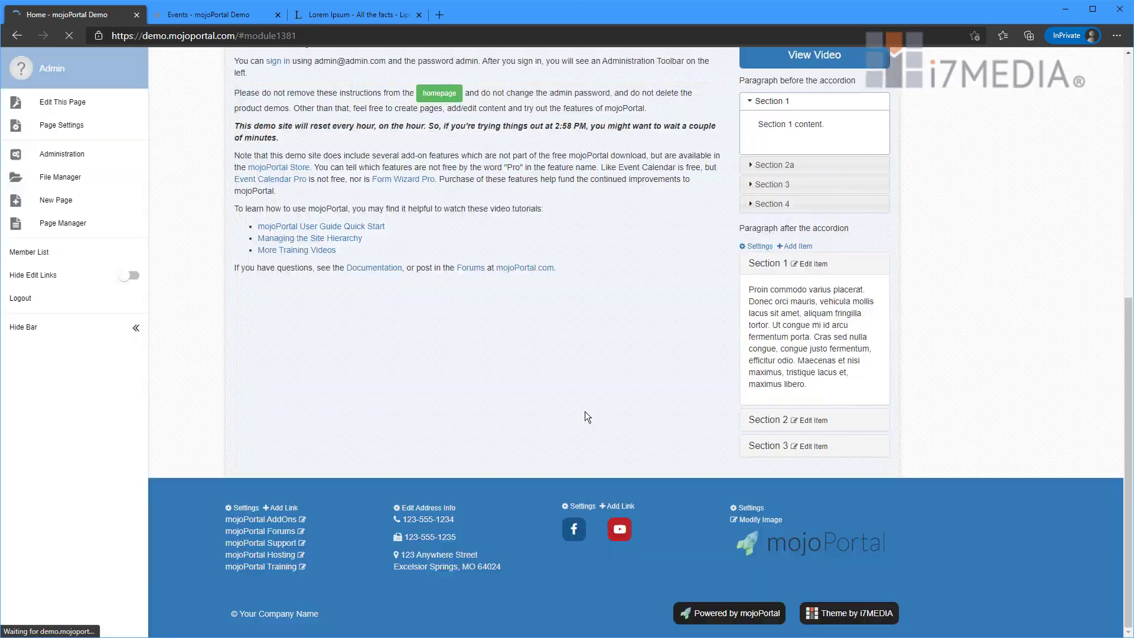
left_click(773, 452)
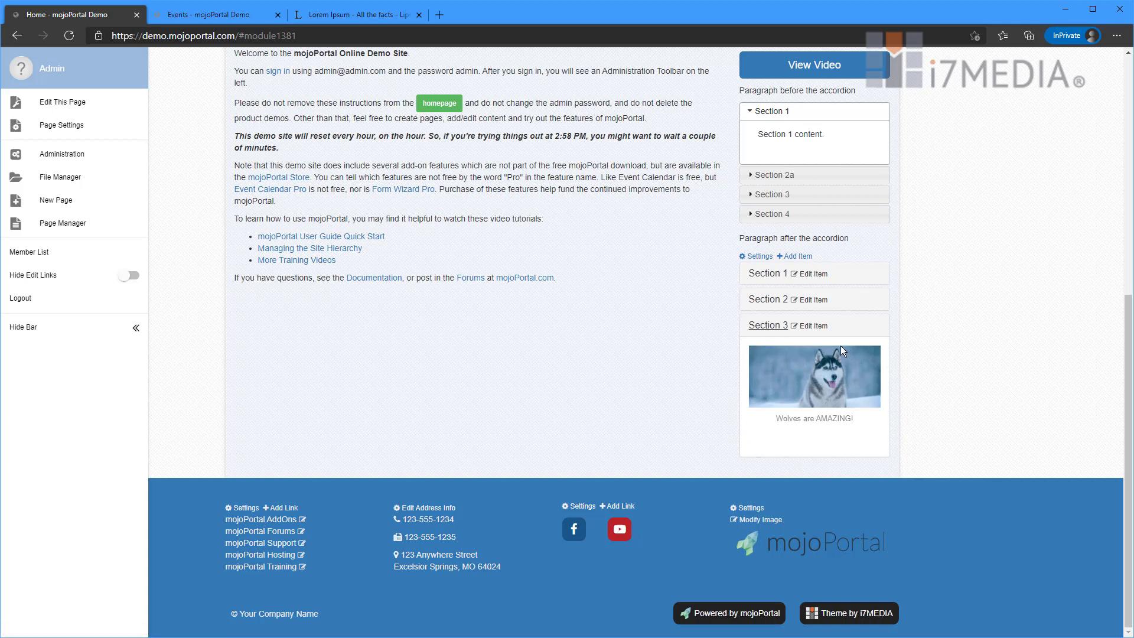
left_click(767, 273)
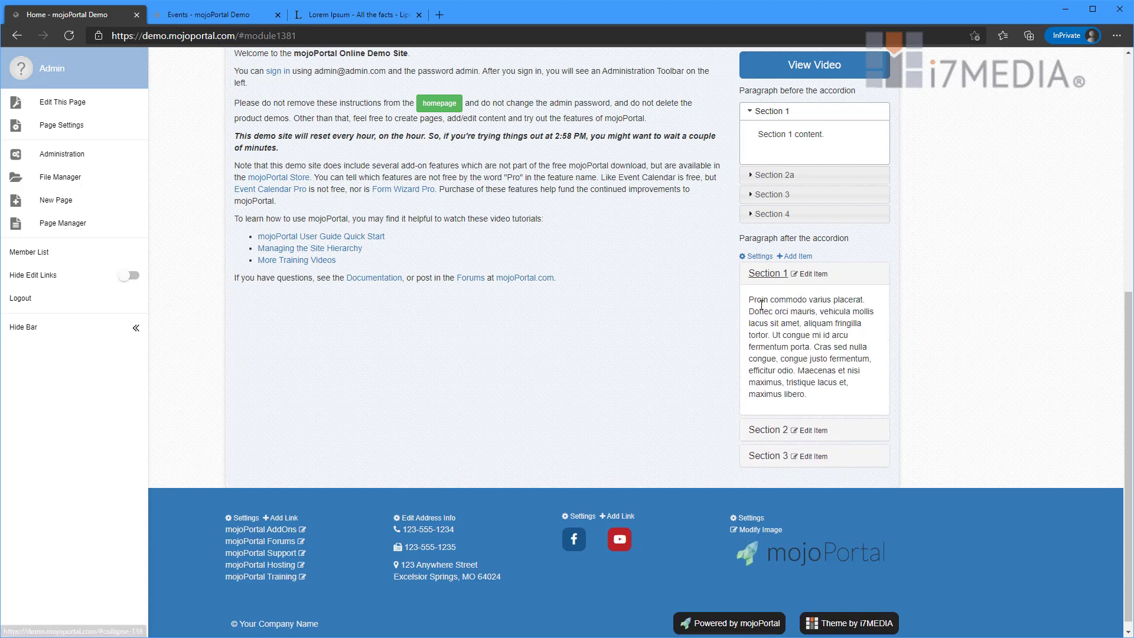
left_click(777, 429)
left_click(768, 455)
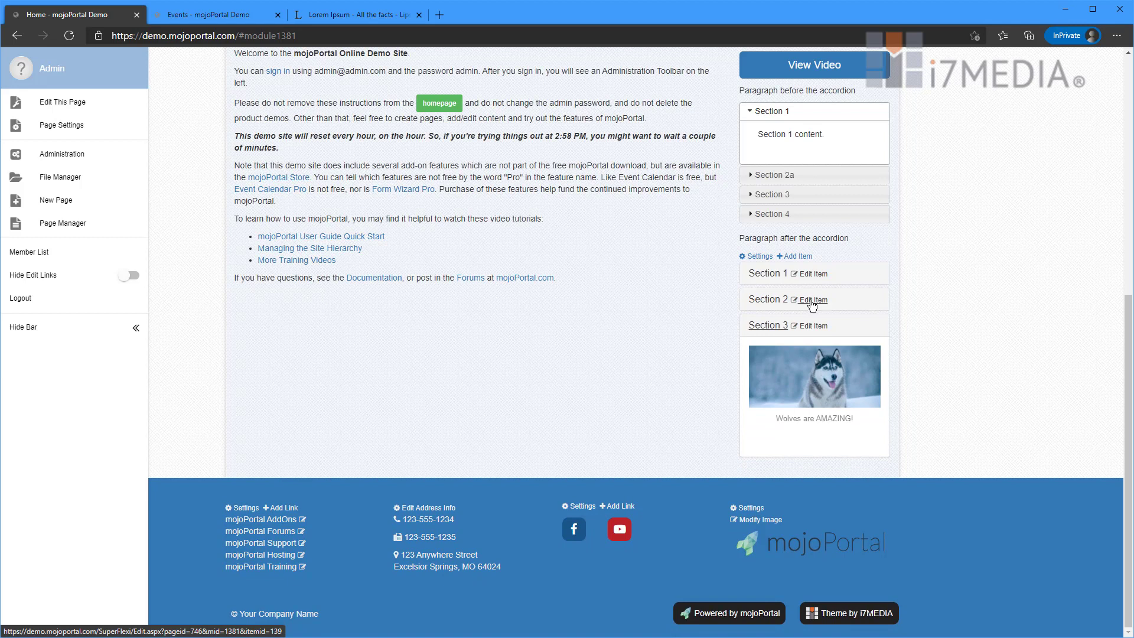
left_click(811, 299)
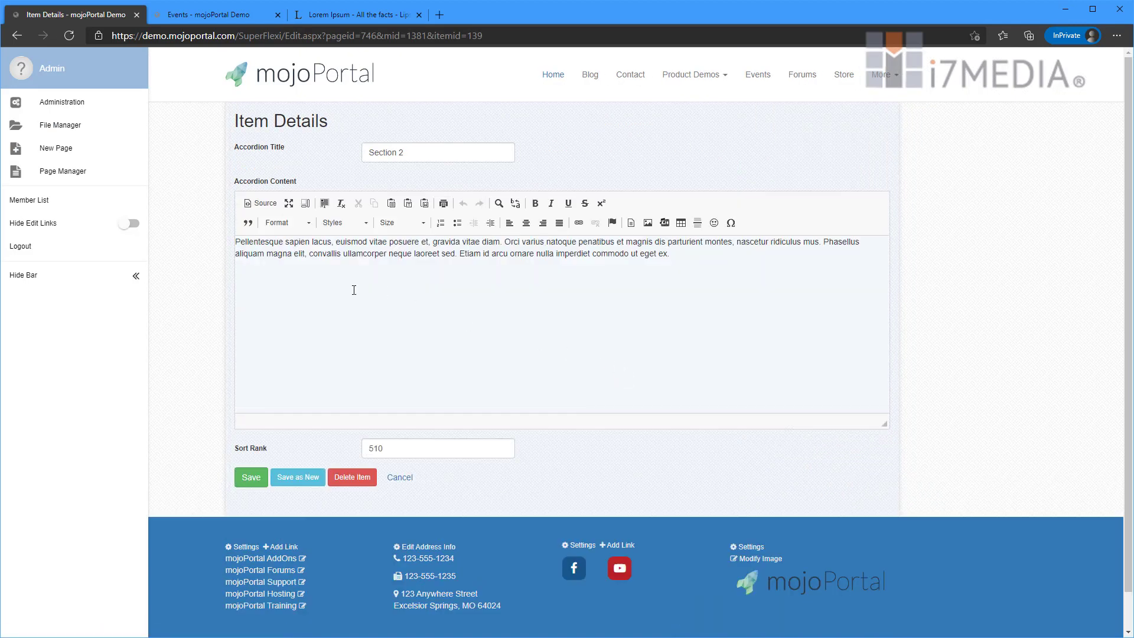
key("alt+Left")
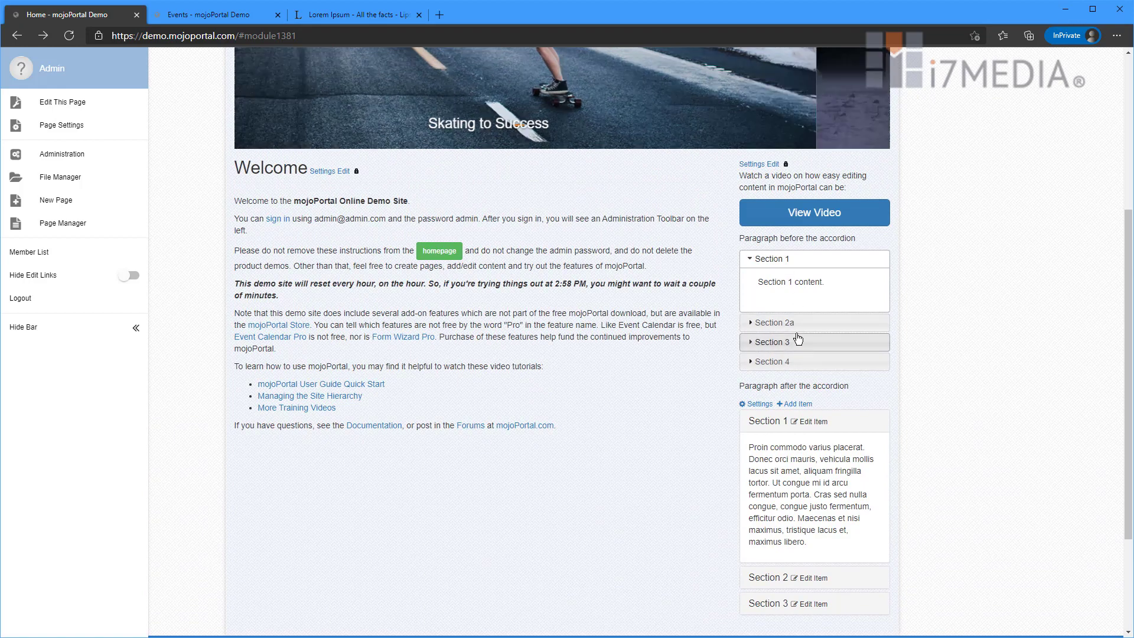
left_click(773, 165)
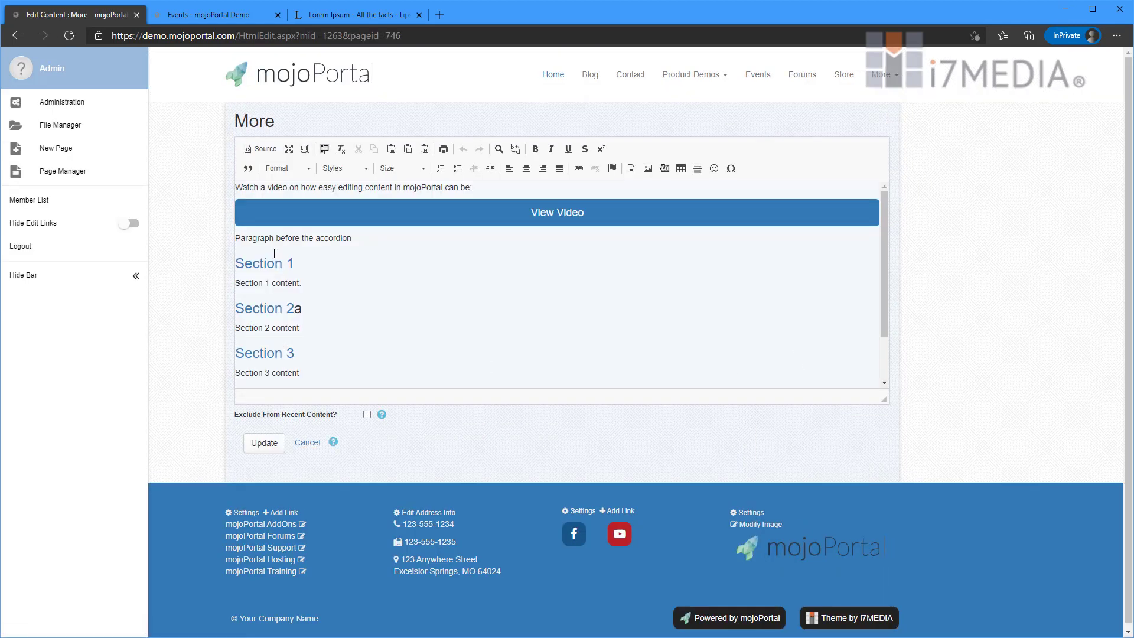
left_click_drag(236, 238, 382, 378)
scroll(450, 390, "down", 1)
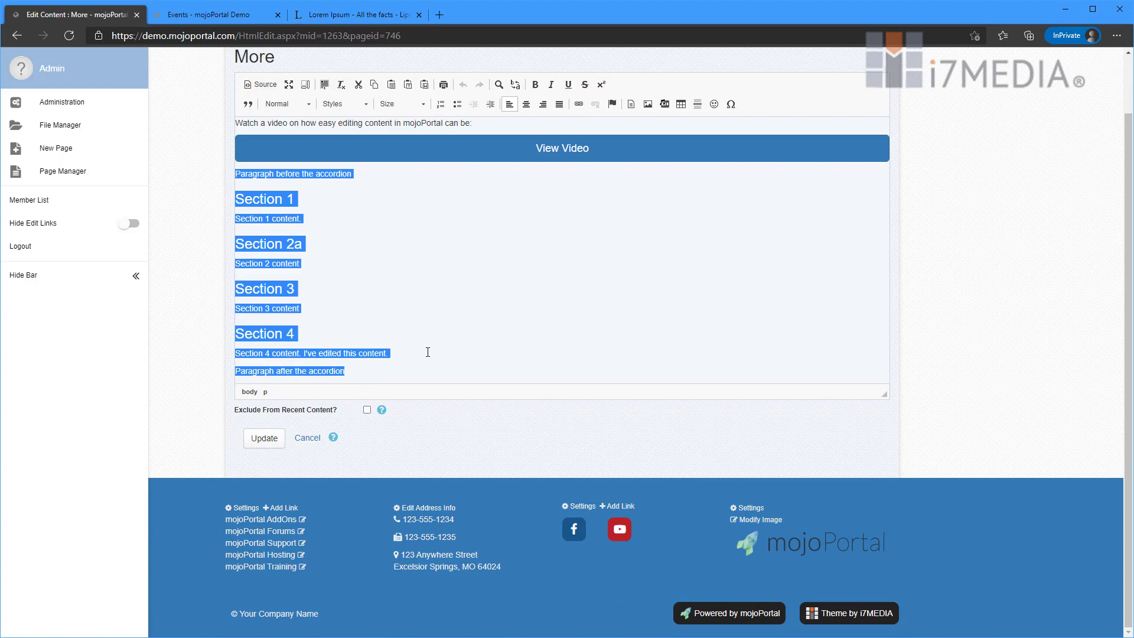
key("Delete")
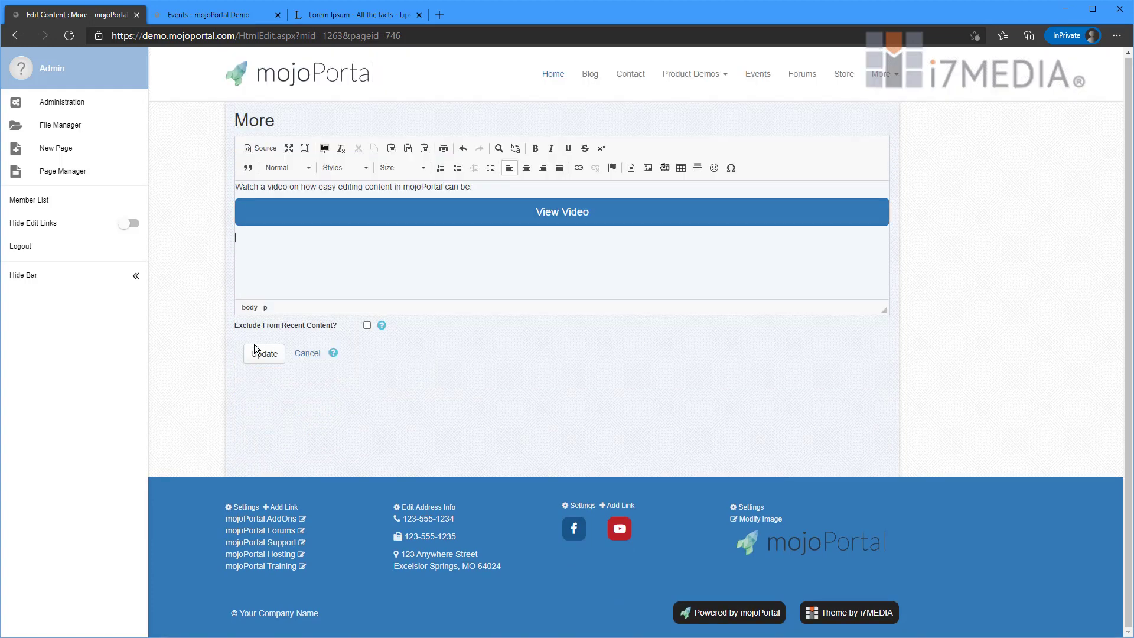
left_click(261, 353)
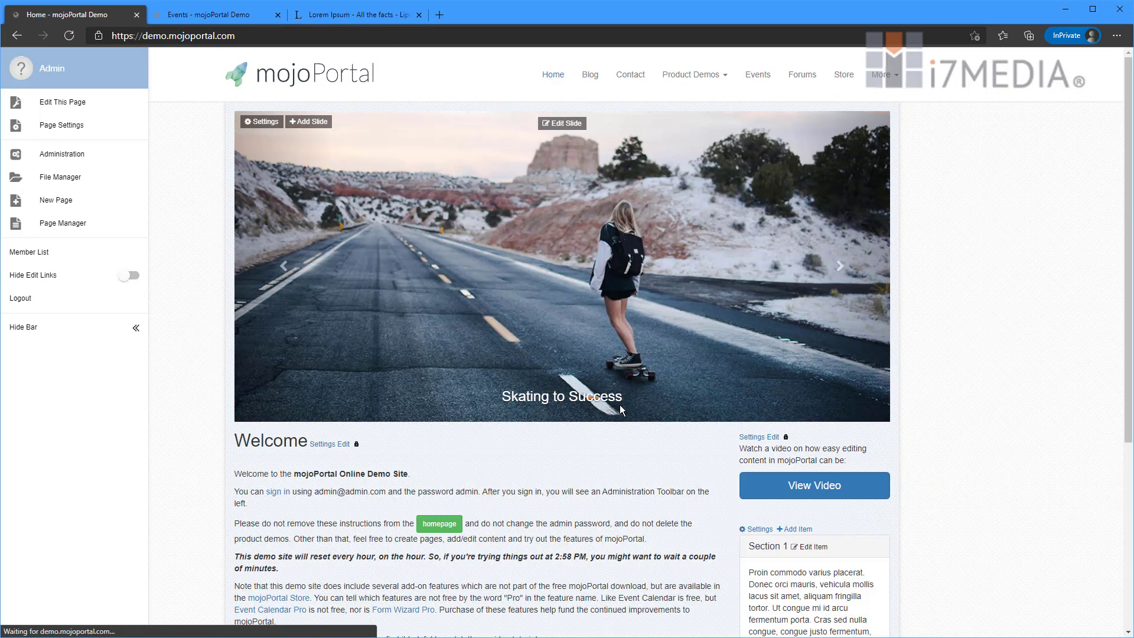
scroll(619, 405, "down", 5)
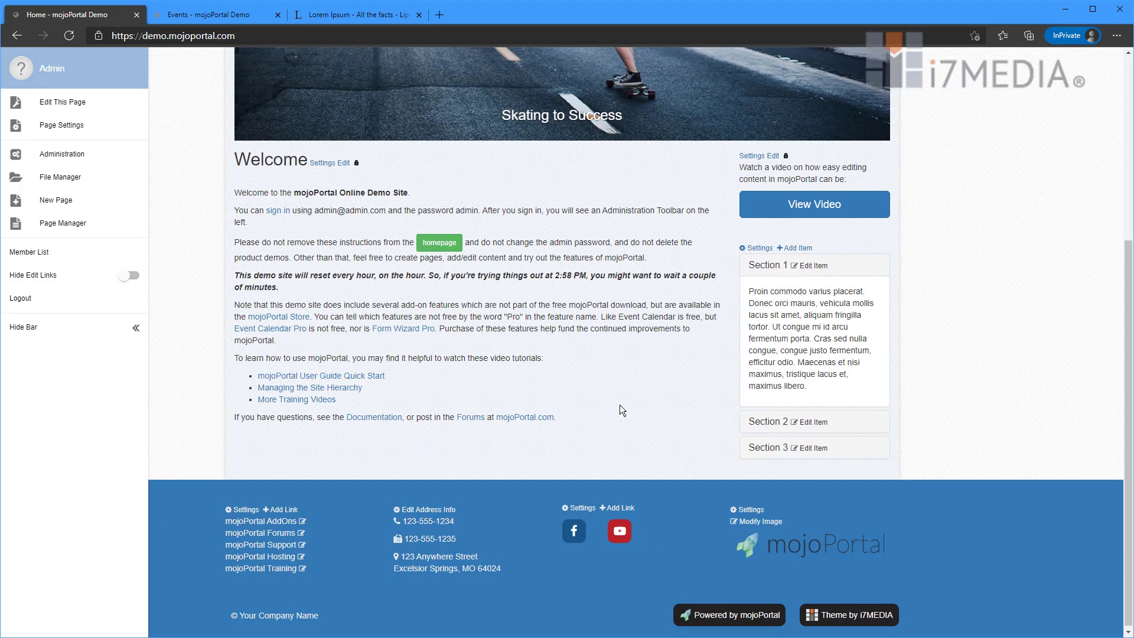
scroll(619, 405, "up", 5)
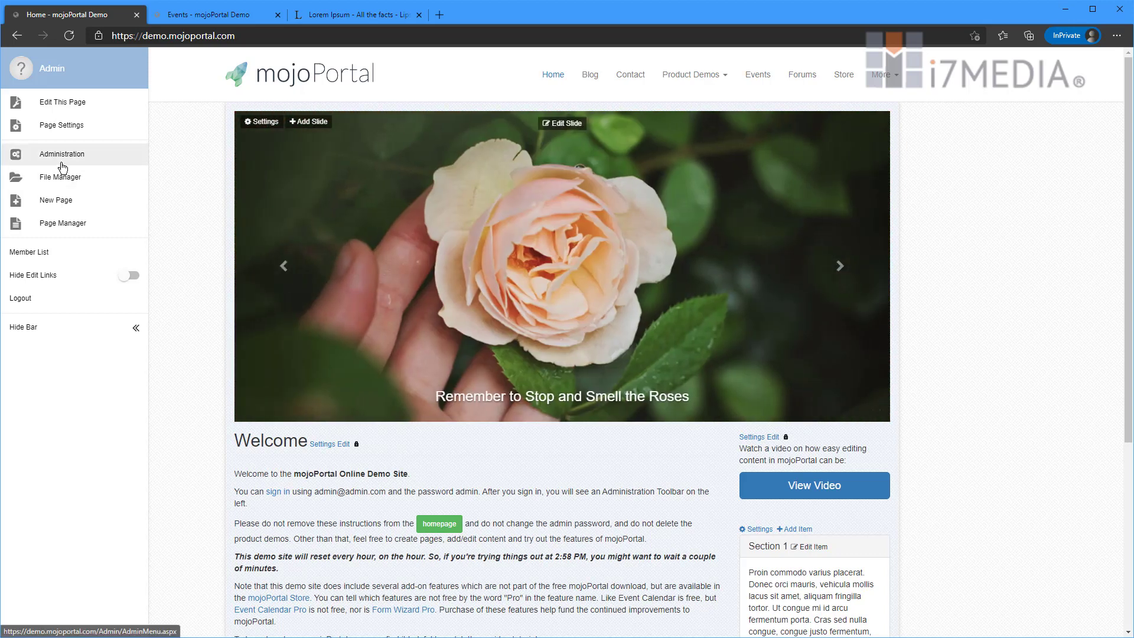
- In Administration > Site Settings, change the Skin from standard-blue to standard-green
left_click(62, 165)
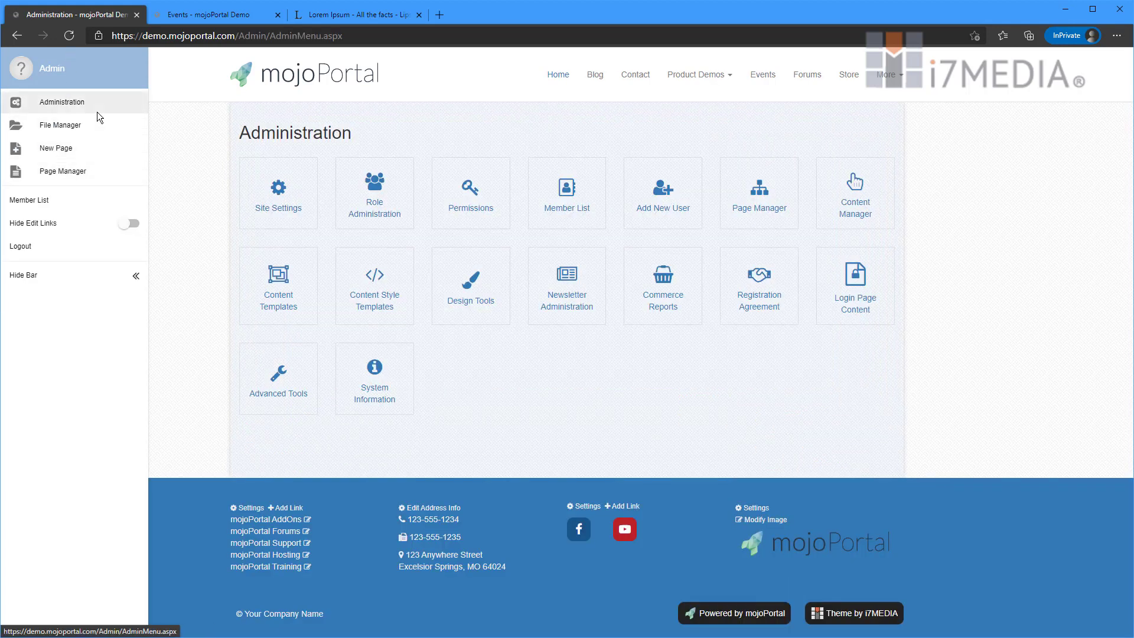
left_click(280, 197)
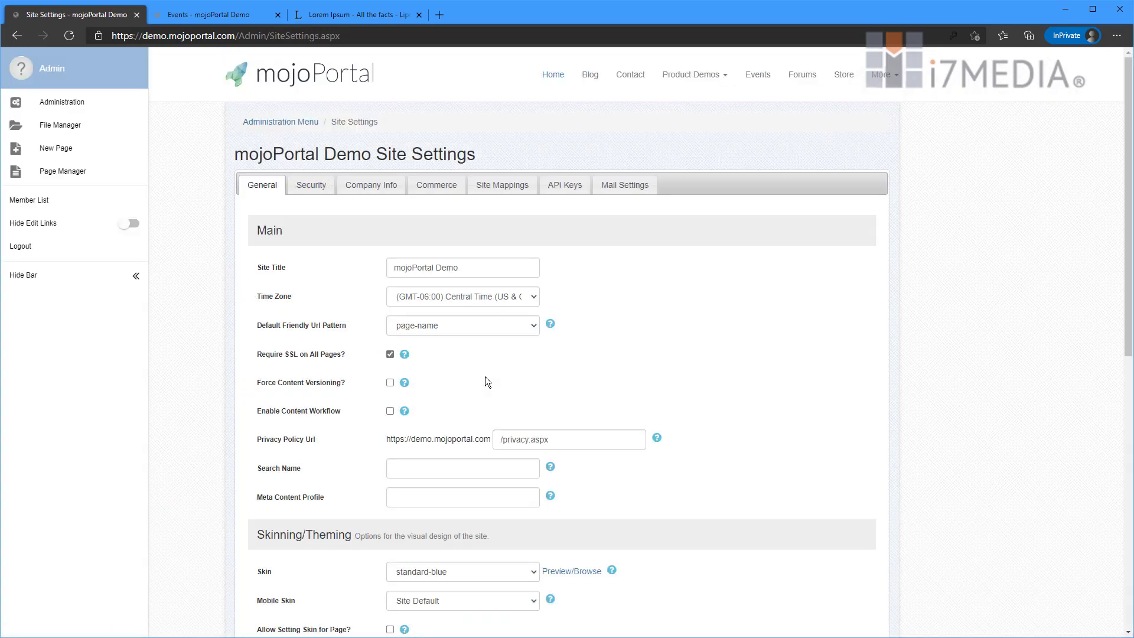
scroll(485, 378, "down", 2)
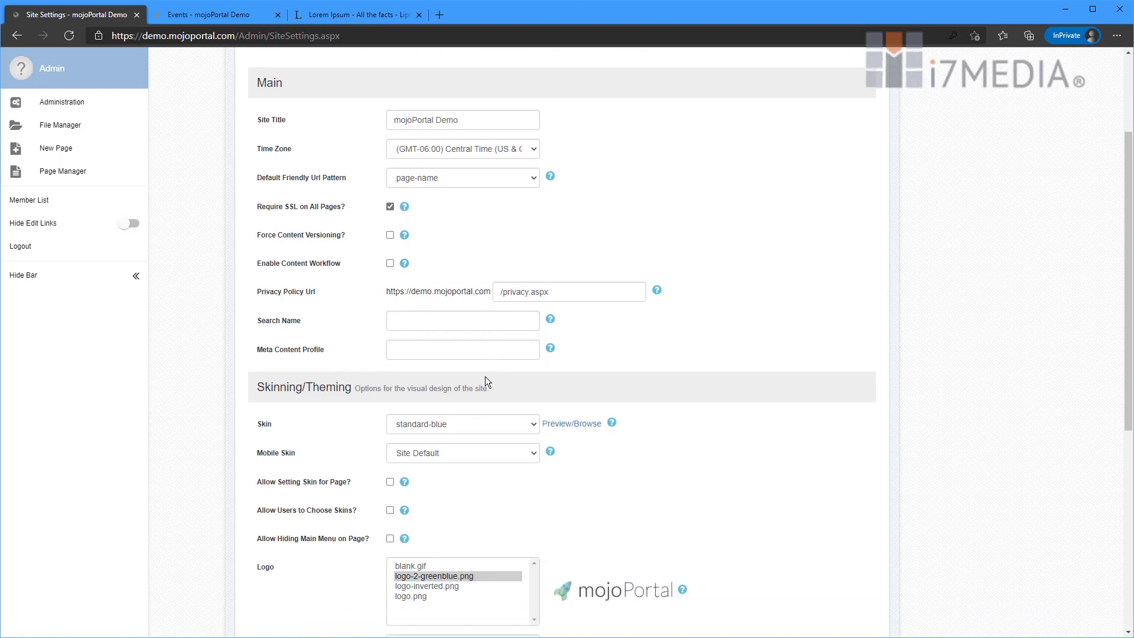
scroll(484, 376, "down", 2)
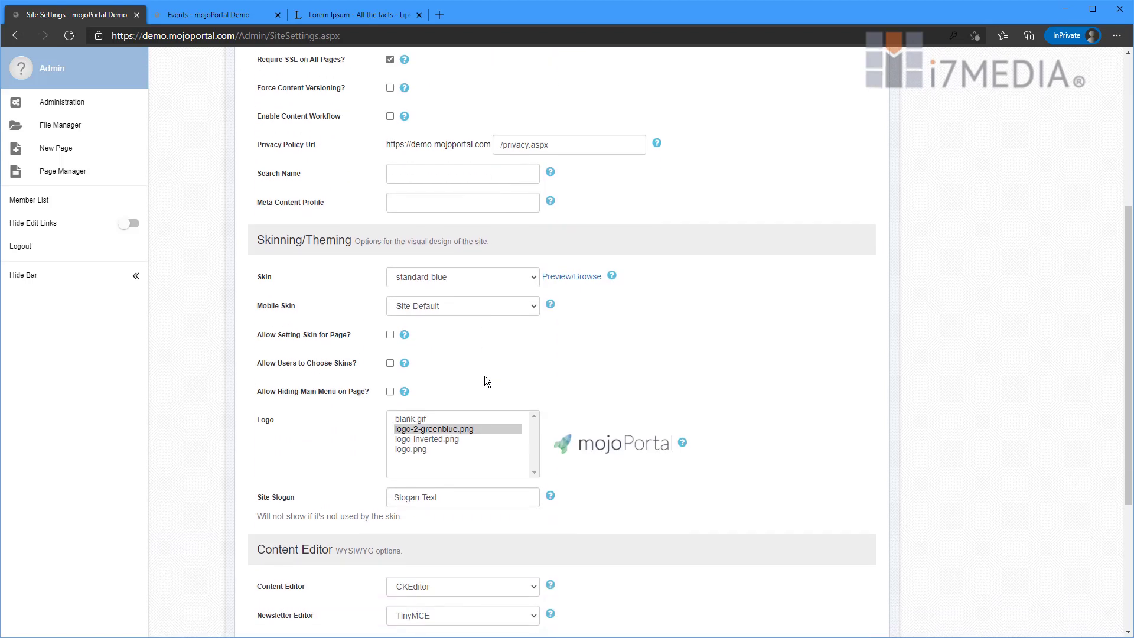
left_click(462, 275)
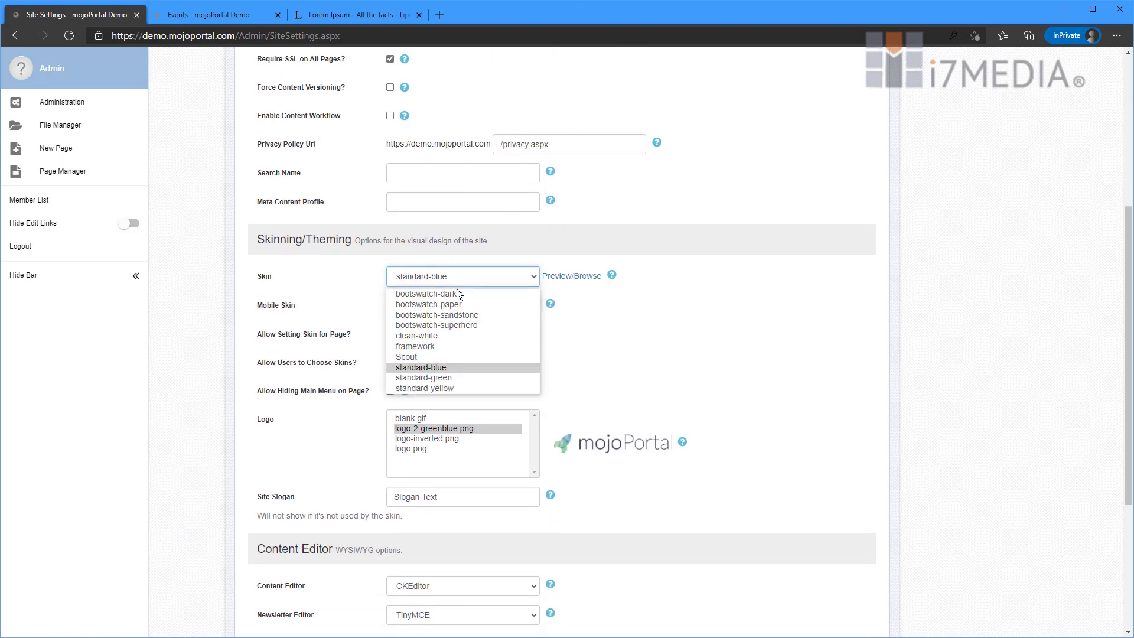
left_click(443, 378)
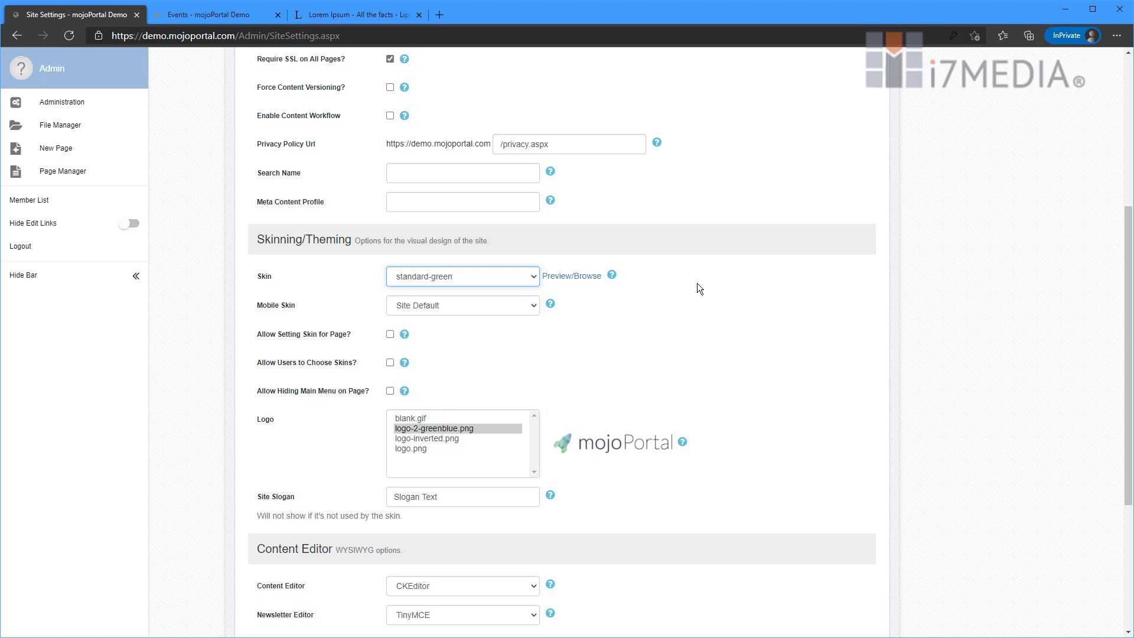
scroll(697, 284, "down", 4)
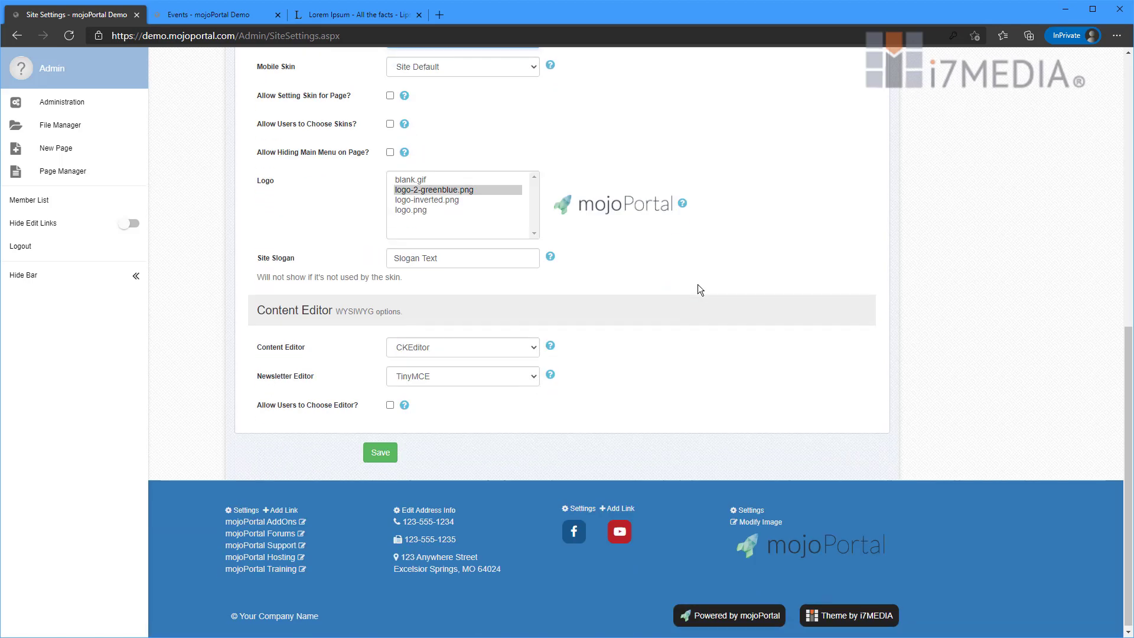
- Save Site Settings to apply the standard-green skin and hide the admin bar
left_click(379, 451)
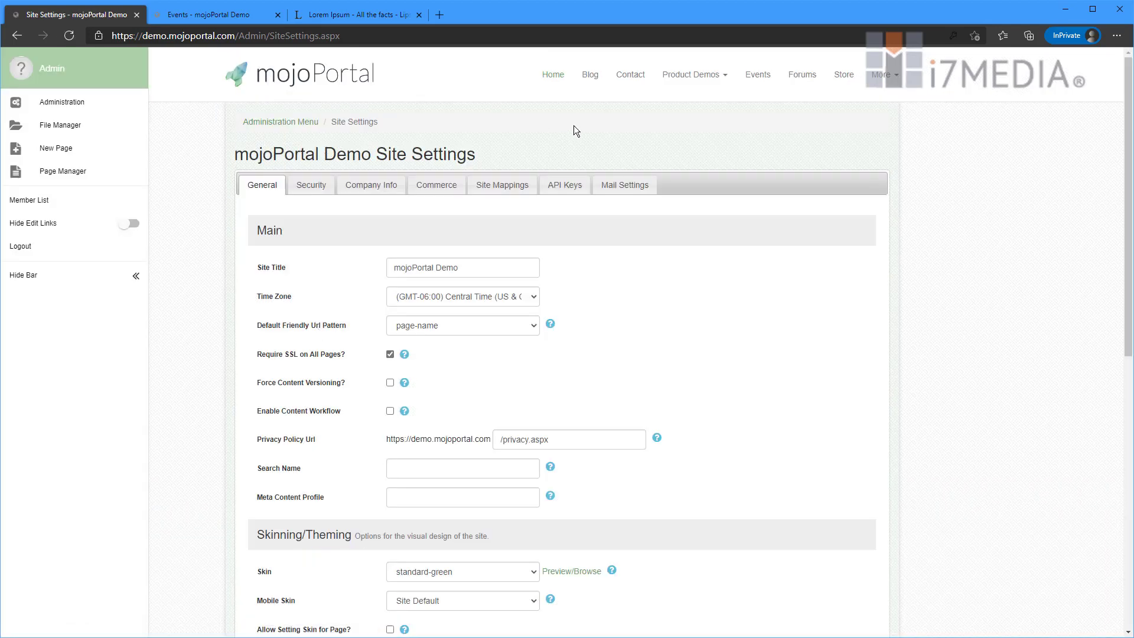
scroll(535, 146, "down", 9)
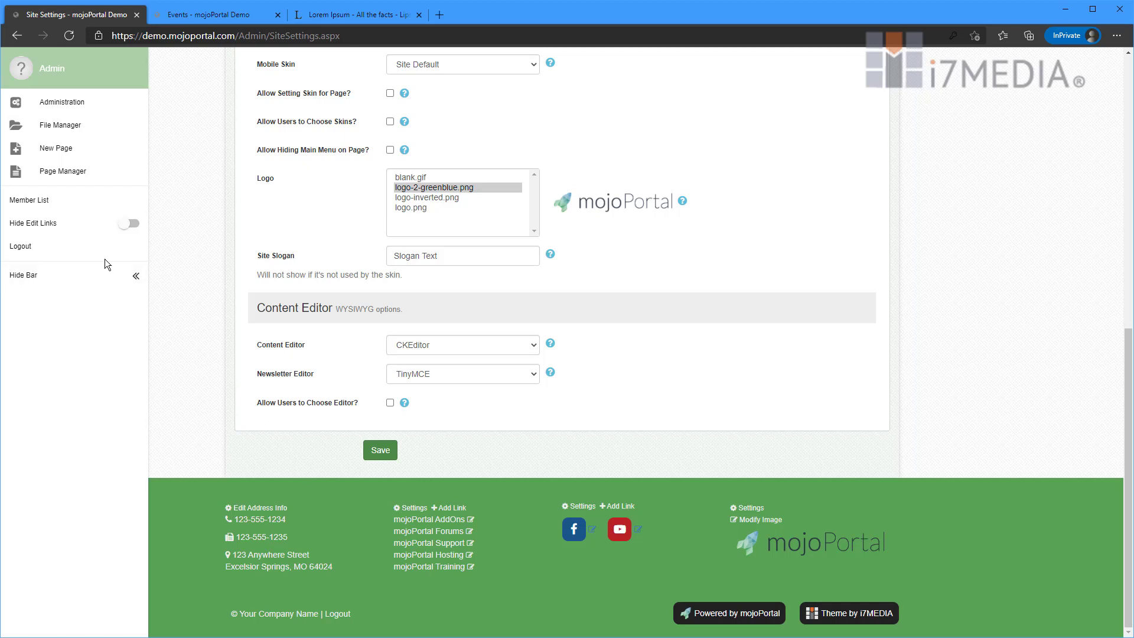
left_click(127, 289)
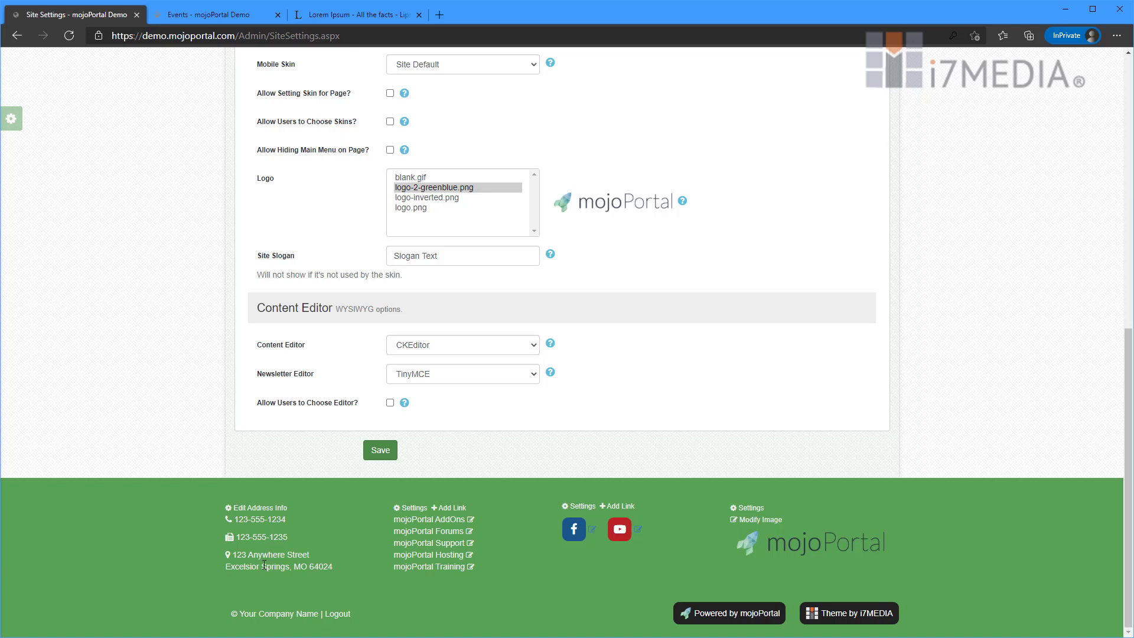
scroll(303, 536, "up", 9)
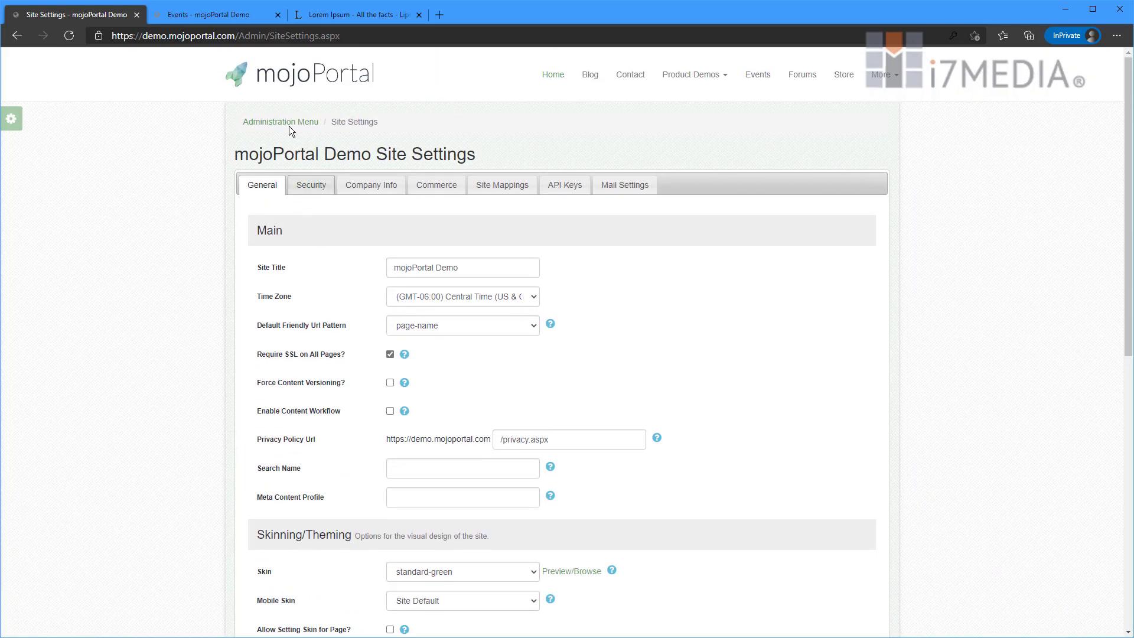
- Return to the home page and scroll down to its green footer
left_click(304, 73)
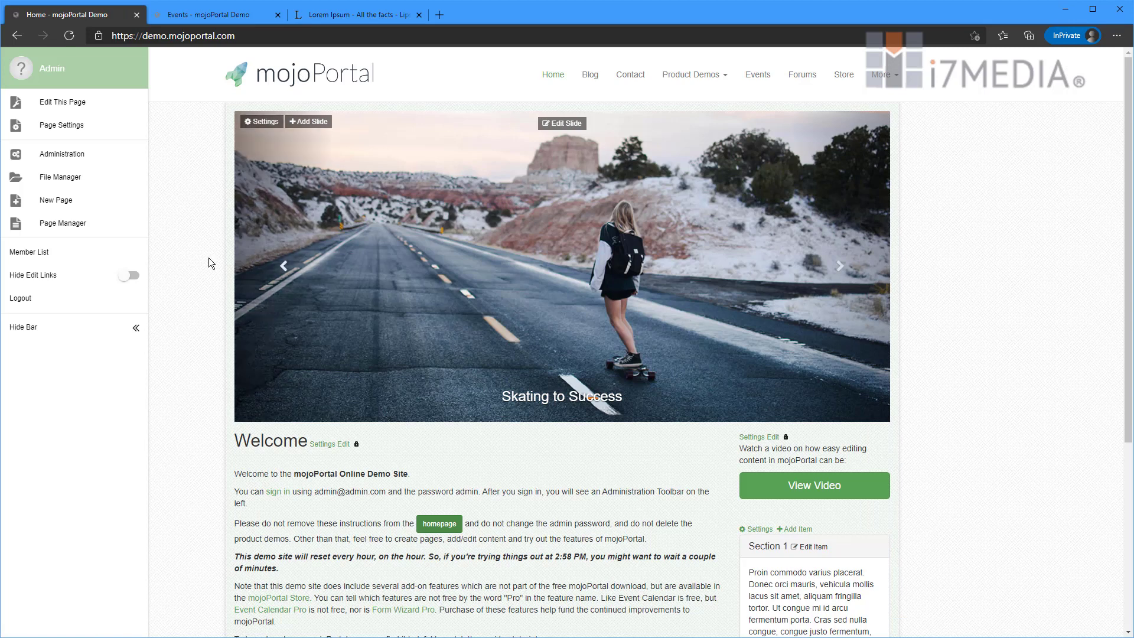
scroll(187, 292, "down", 2)
scroll(188, 296, "down", 3)
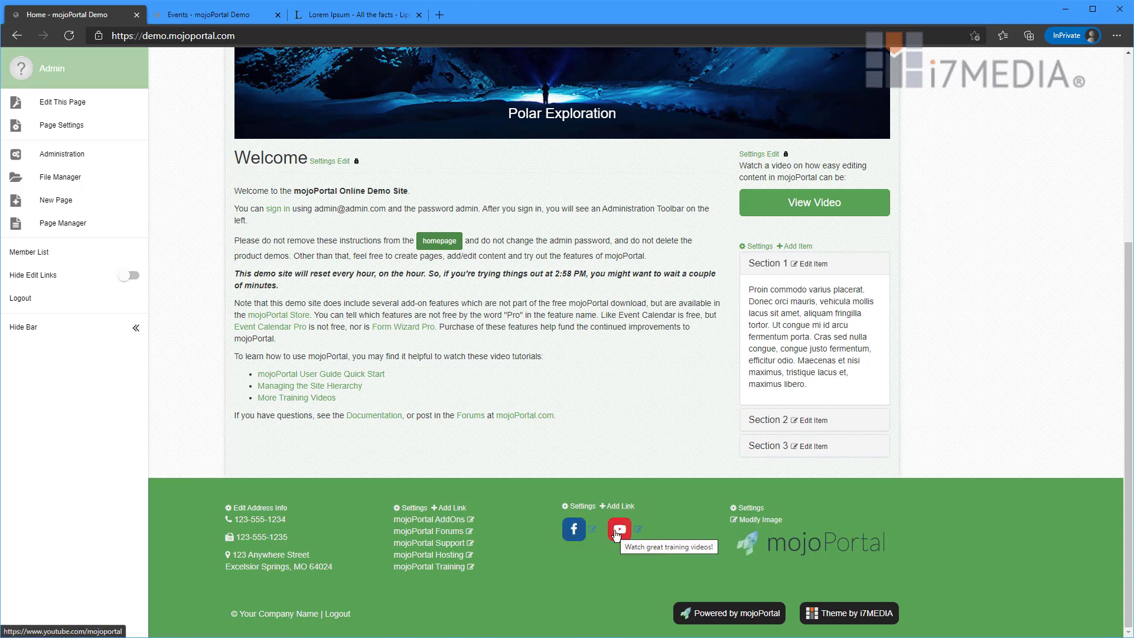
- In Company Info, change the phone and fax area codes from 123 to 816 and save
left_click(257, 509)
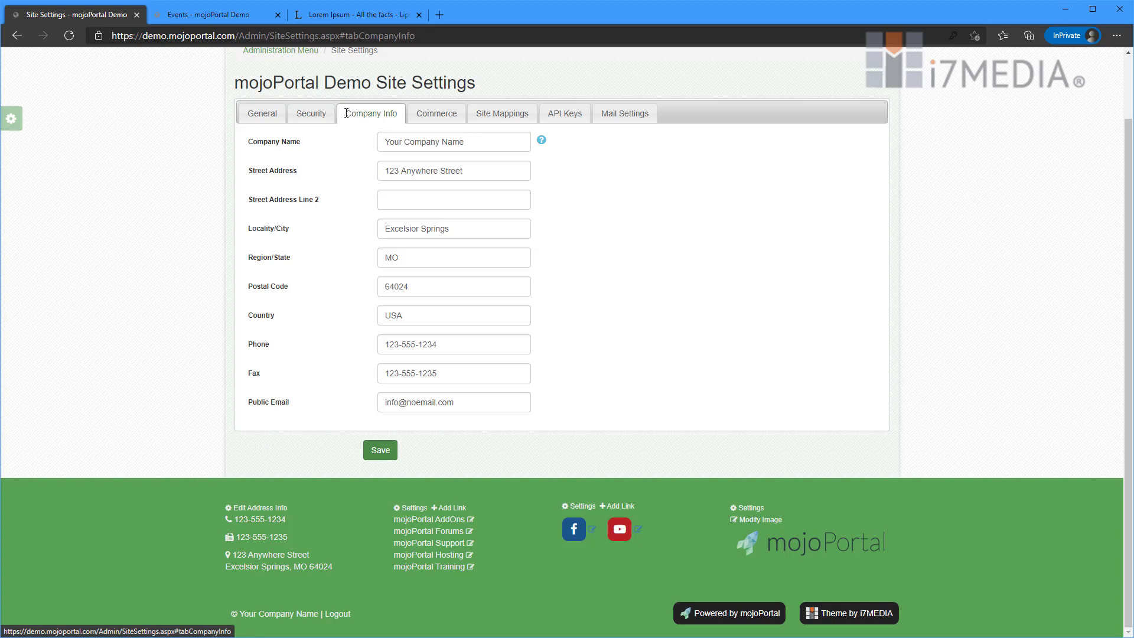
left_click(354, 112)
left_click(440, 142)
left_click(475, 164)
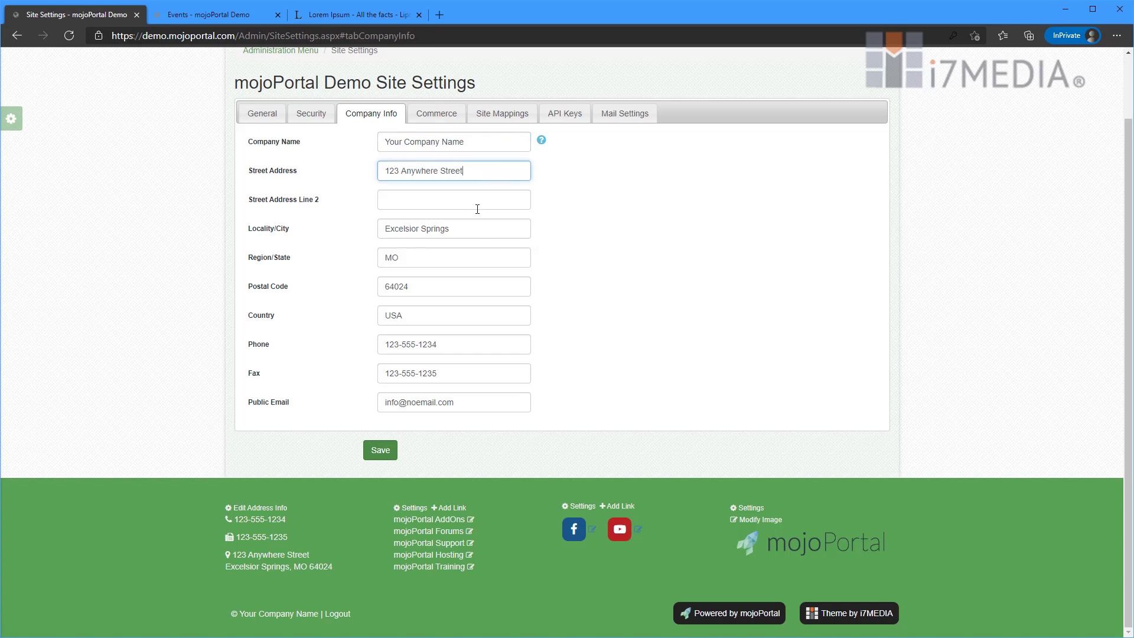
left_click(477, 205)
left_click(647, 201)
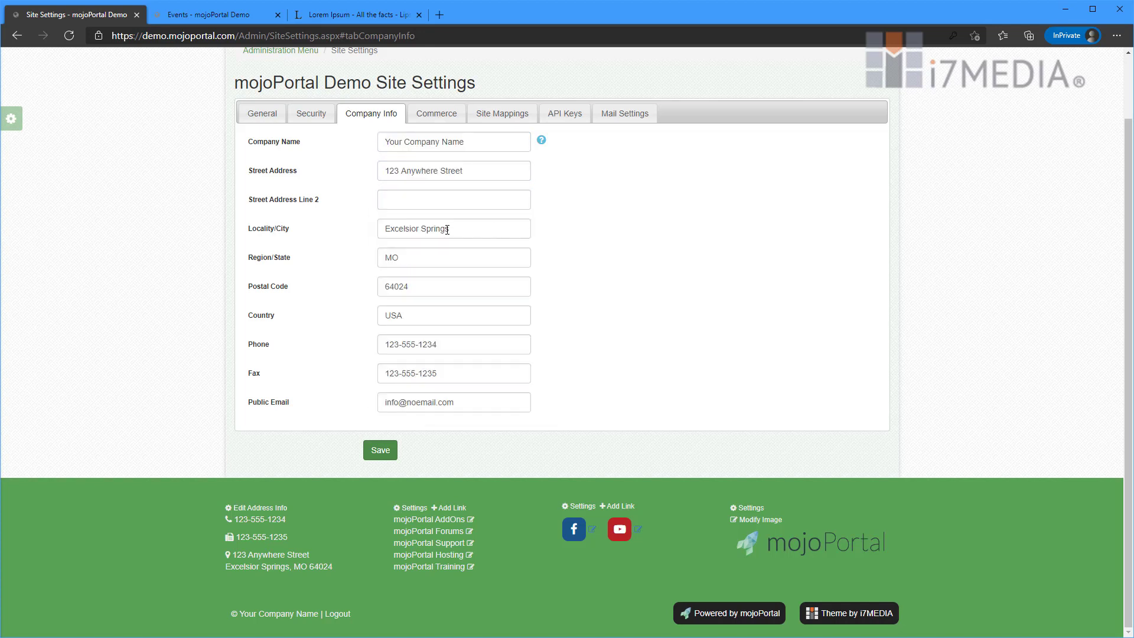
double_click(407, 345)
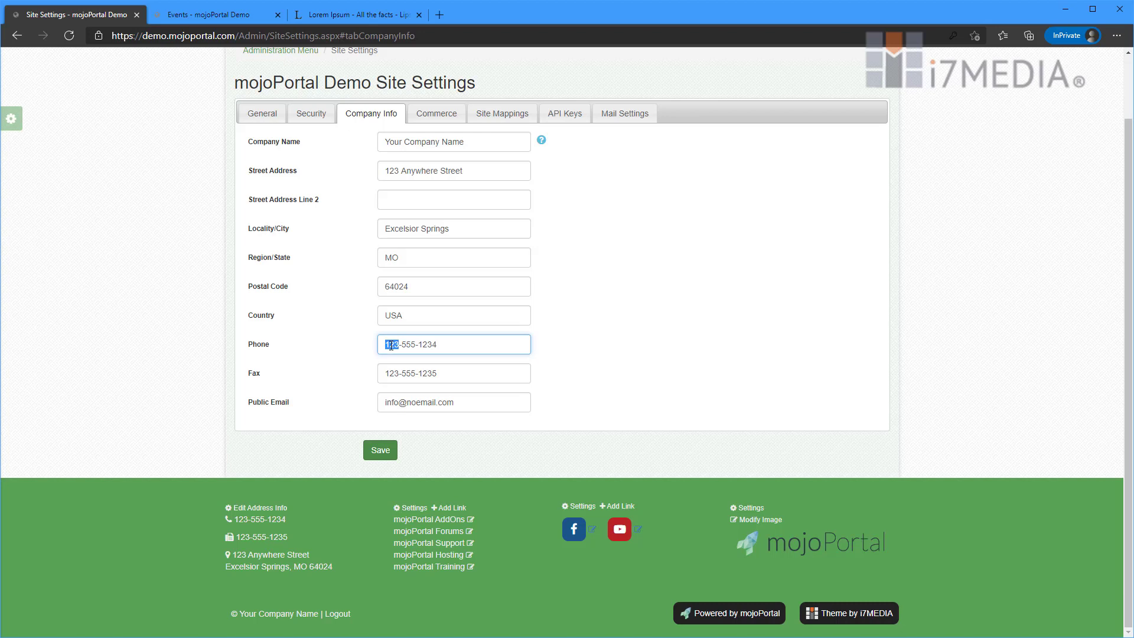
type("816")
double_click(388, 374)
type("816")
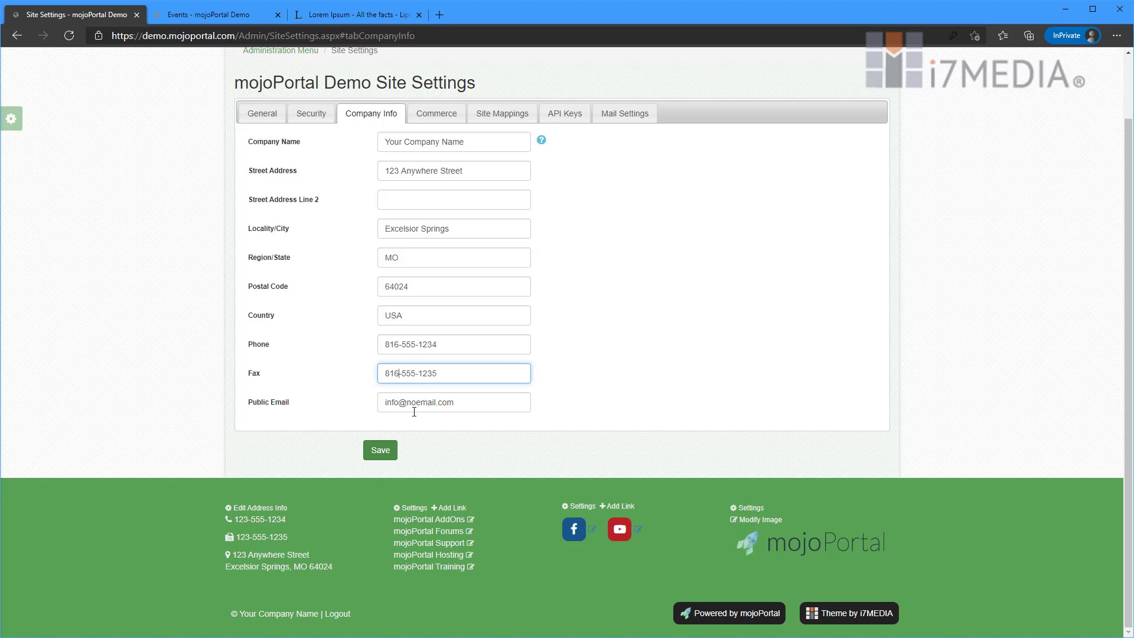
left_click(380, 450)
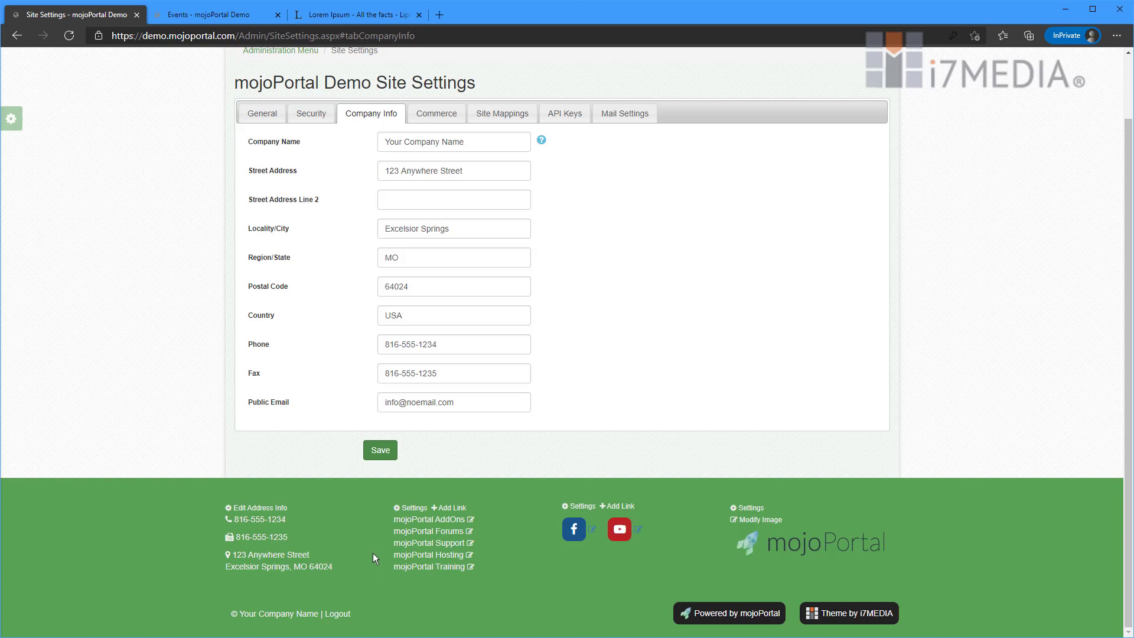
left_click(453, 509)
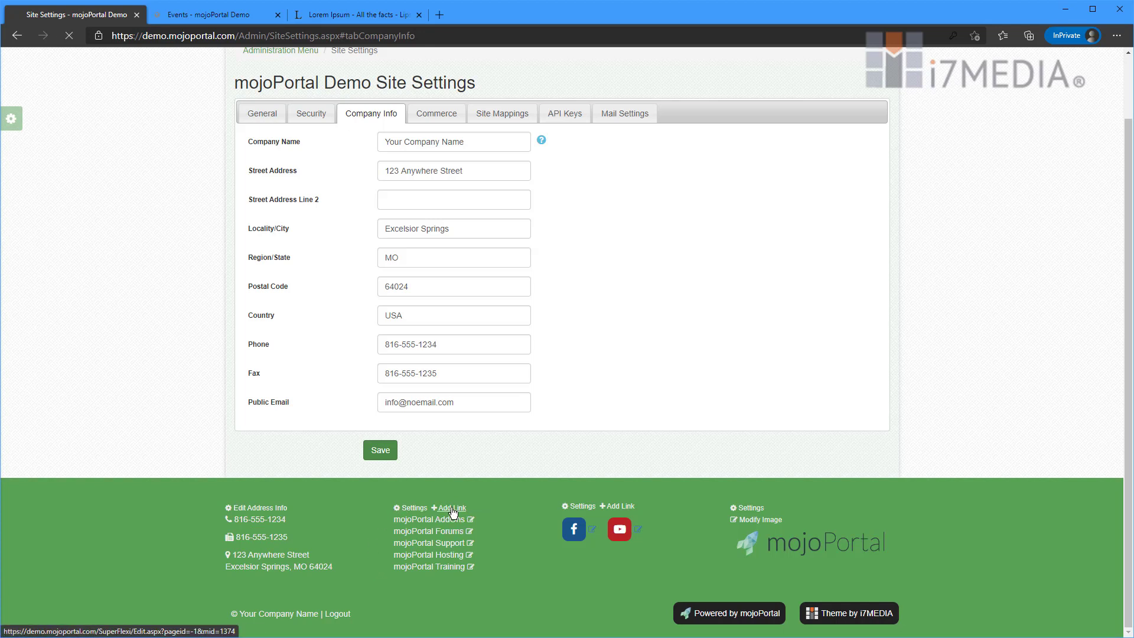
left_click(410, 150)
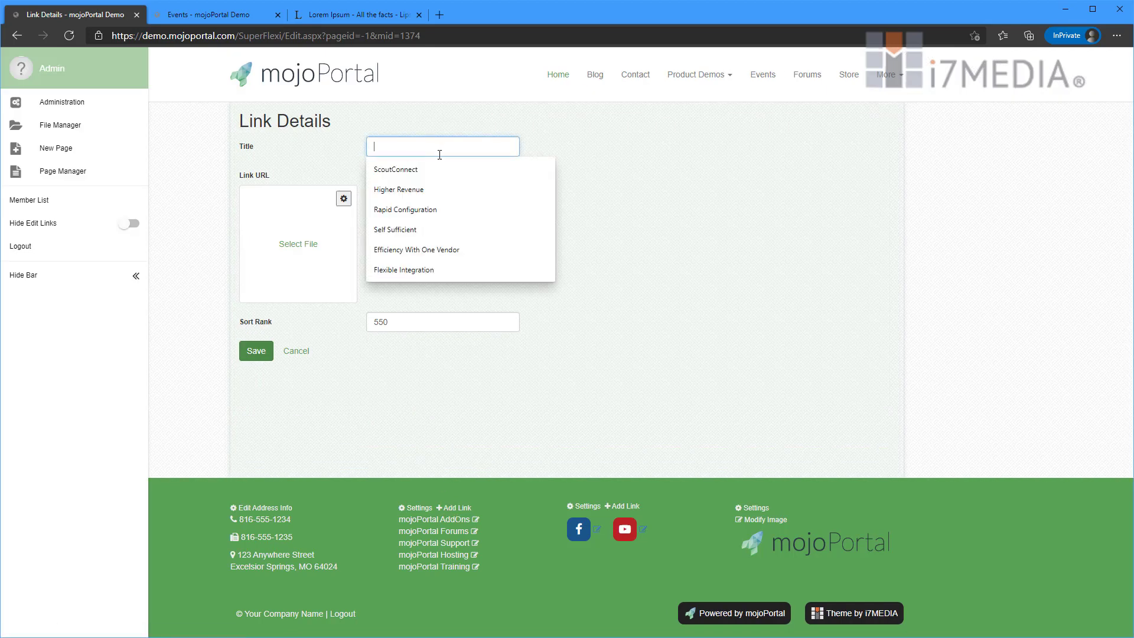
type("i7MEDIA")
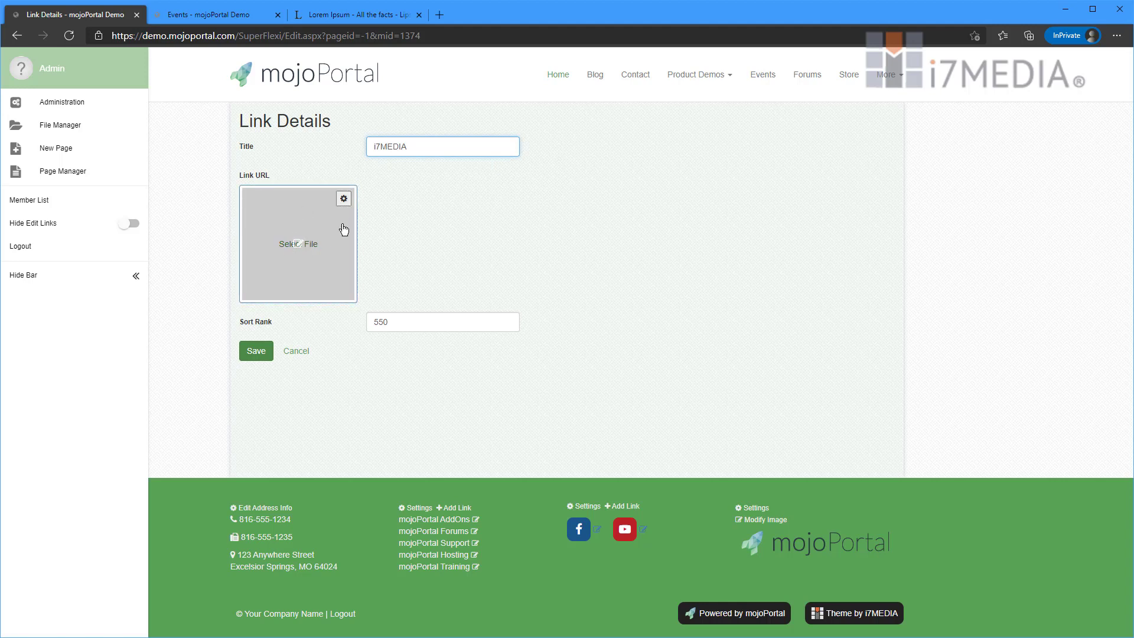
left_click(303, 250)
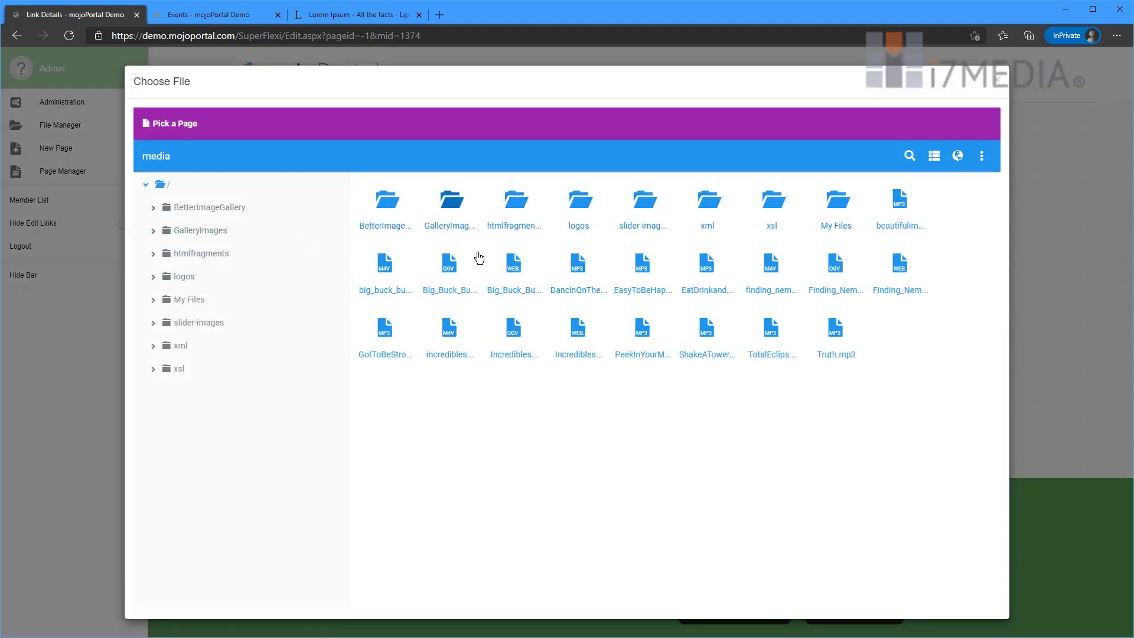
left_click(177, 124)
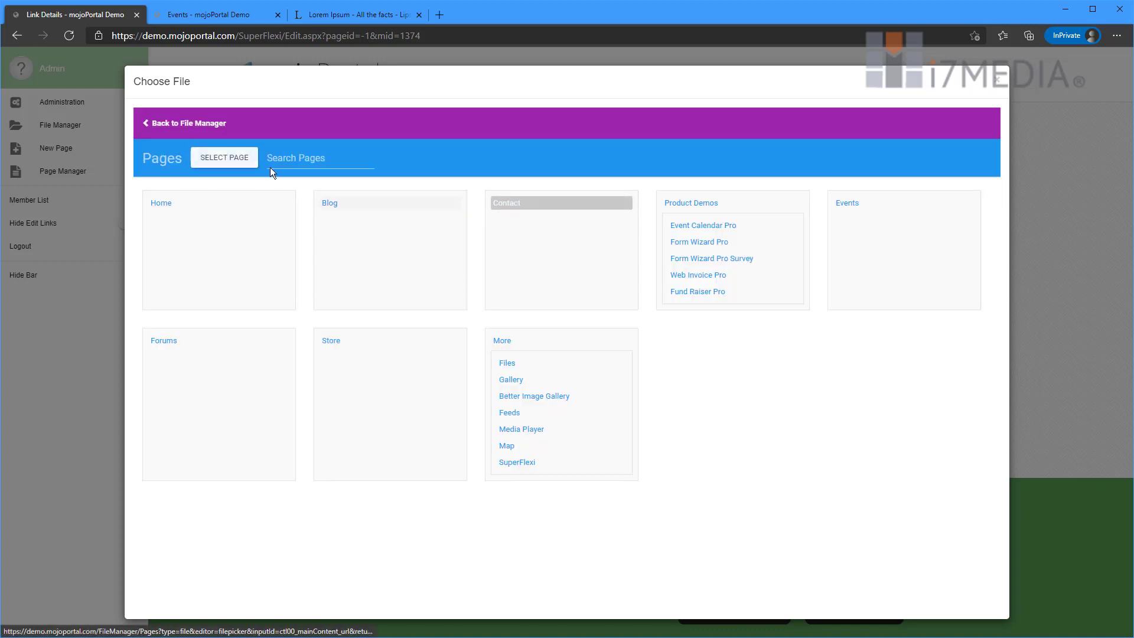
left_click(224, 158)
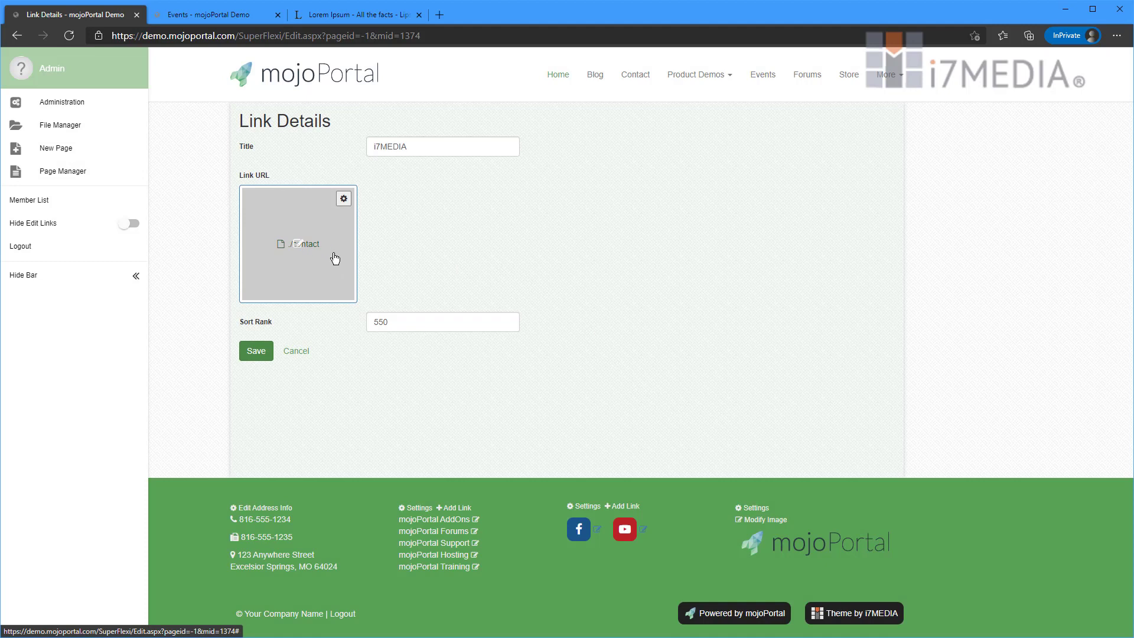
left_click(344, 199)
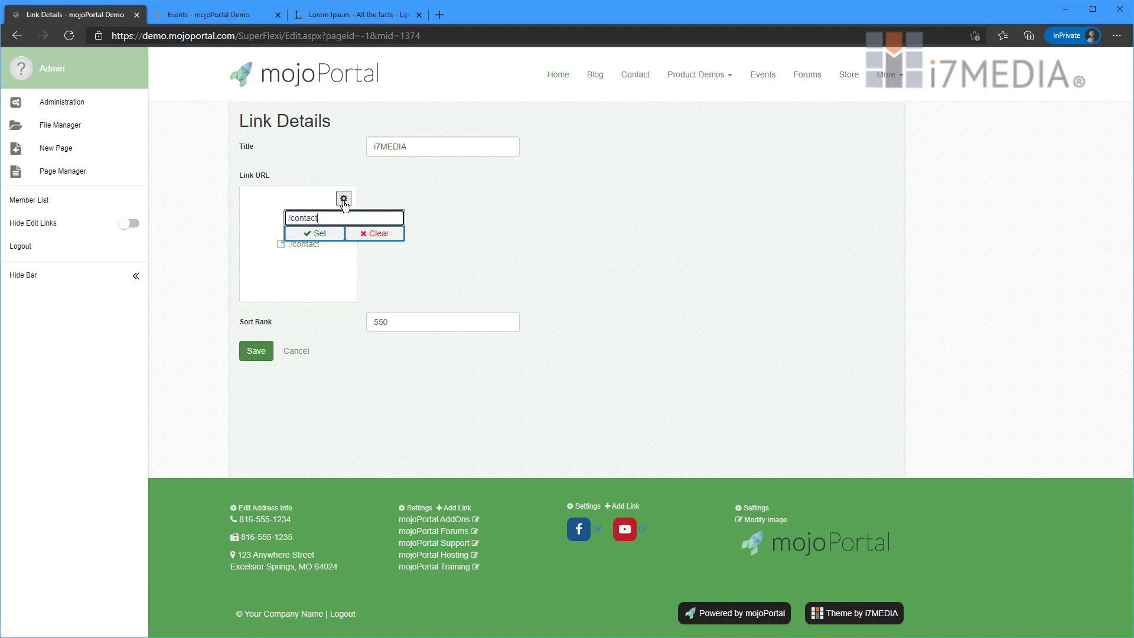
left_click(343, 201)
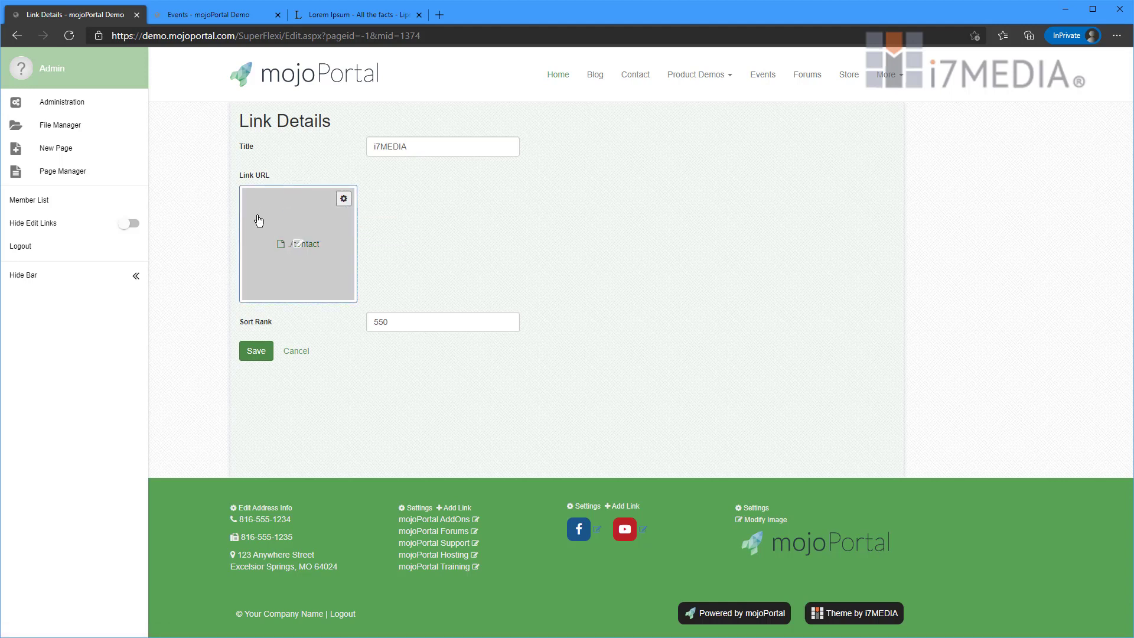
left_click(343, 201)
type("h")
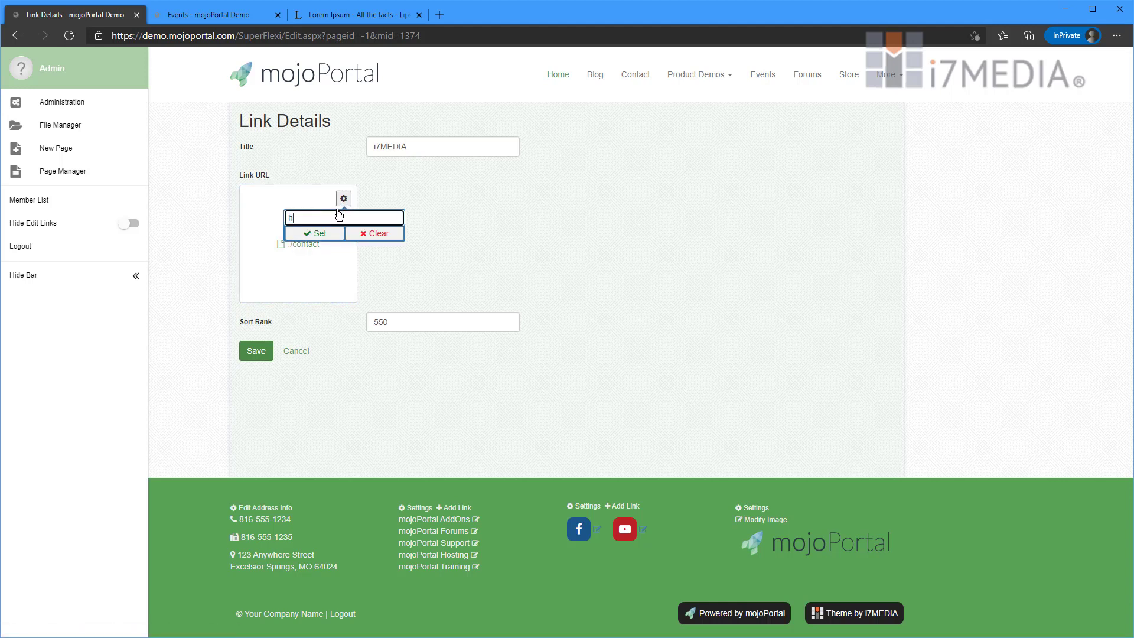
type("ttp://i7media.com")
left_click(317, 233)
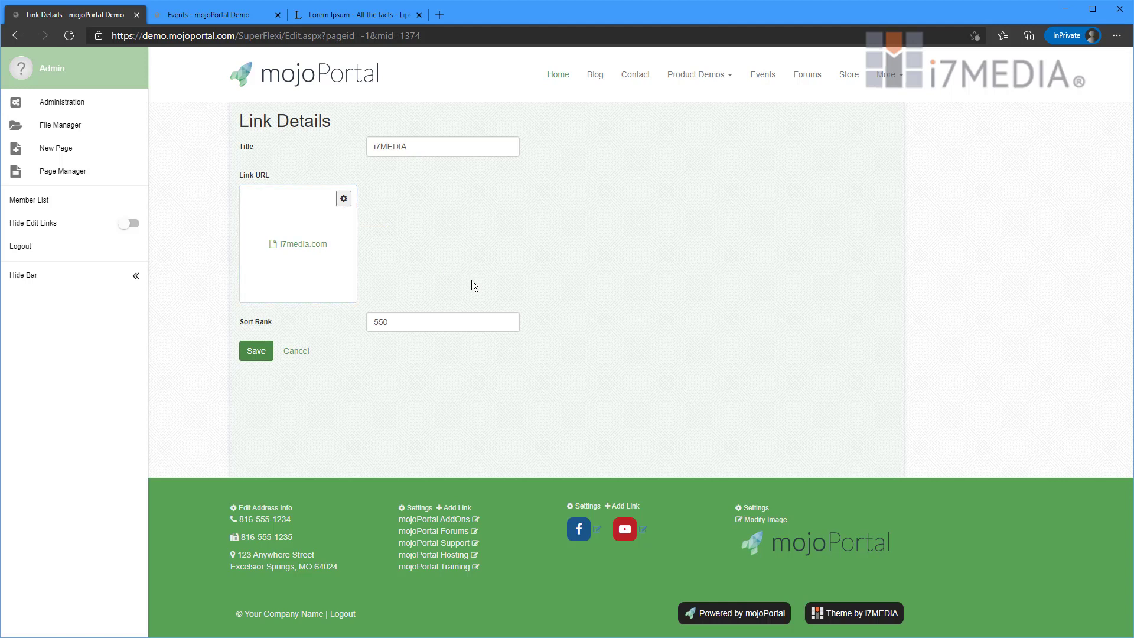
left_click(256, 352)
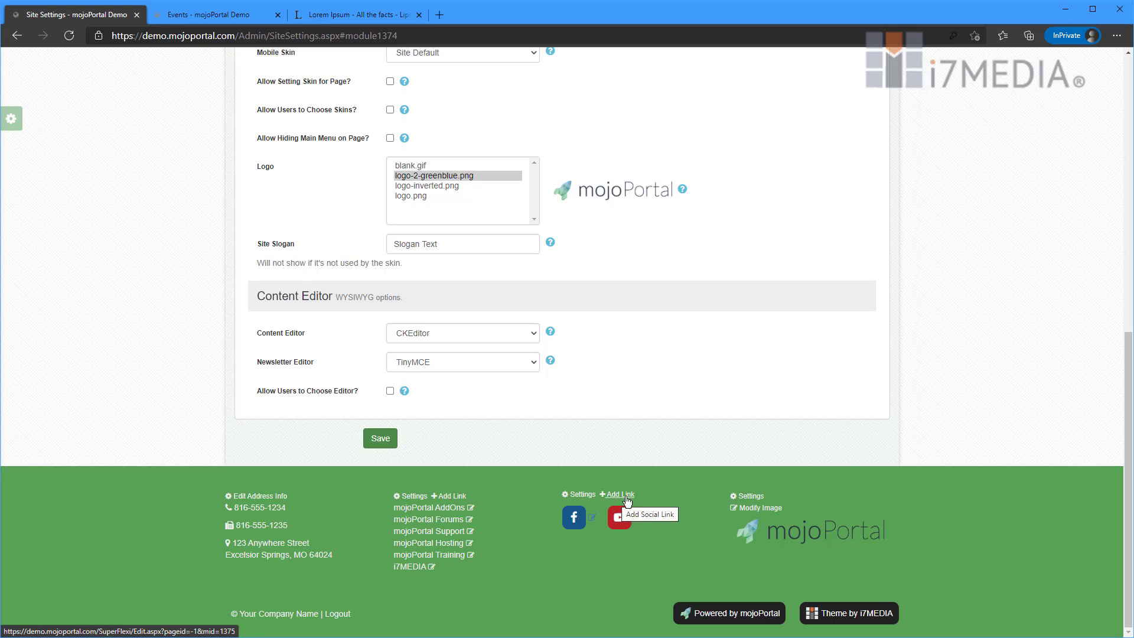
- Leave the social link's URL unchanged, switch its platform to Tumblr, and save
left_click(593, 521)
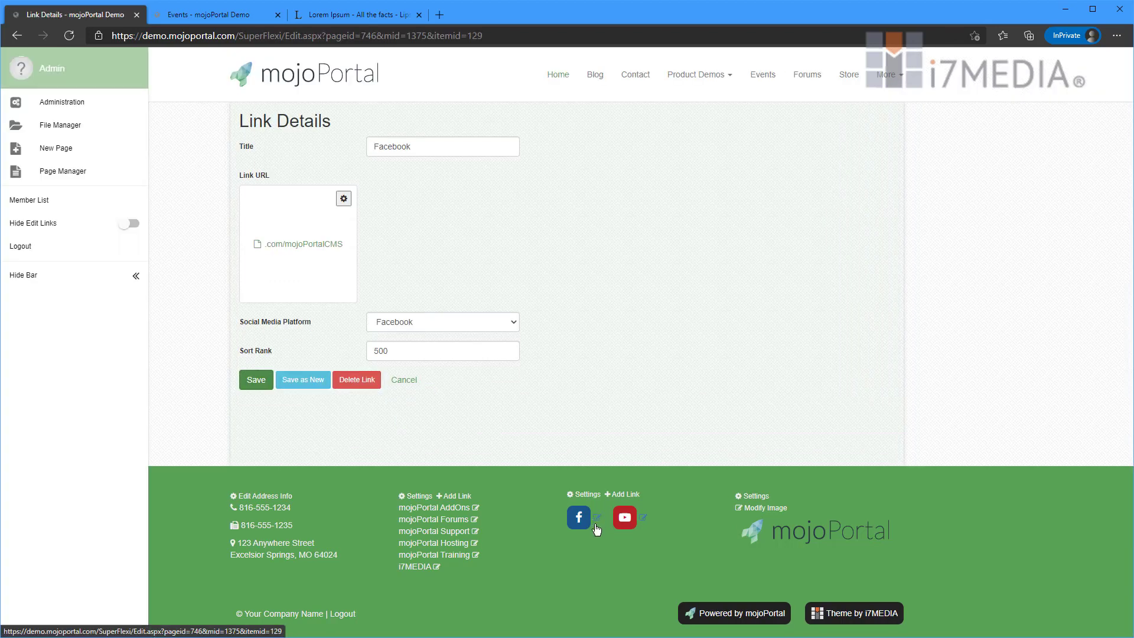
left_click(343, 199)
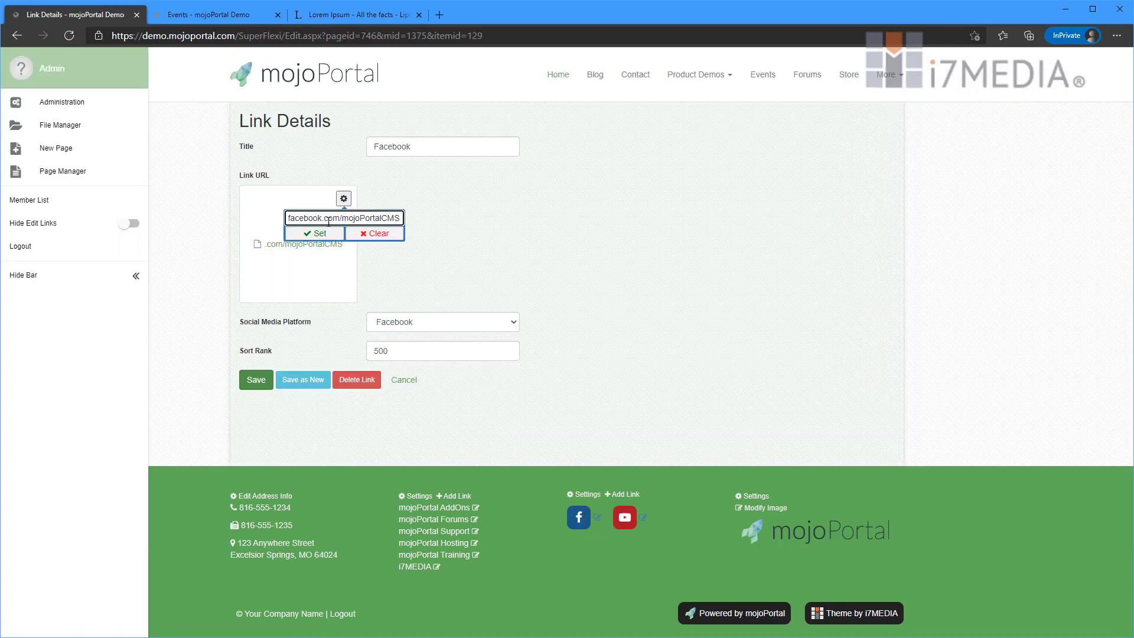
key("Home")
key("shift+End")
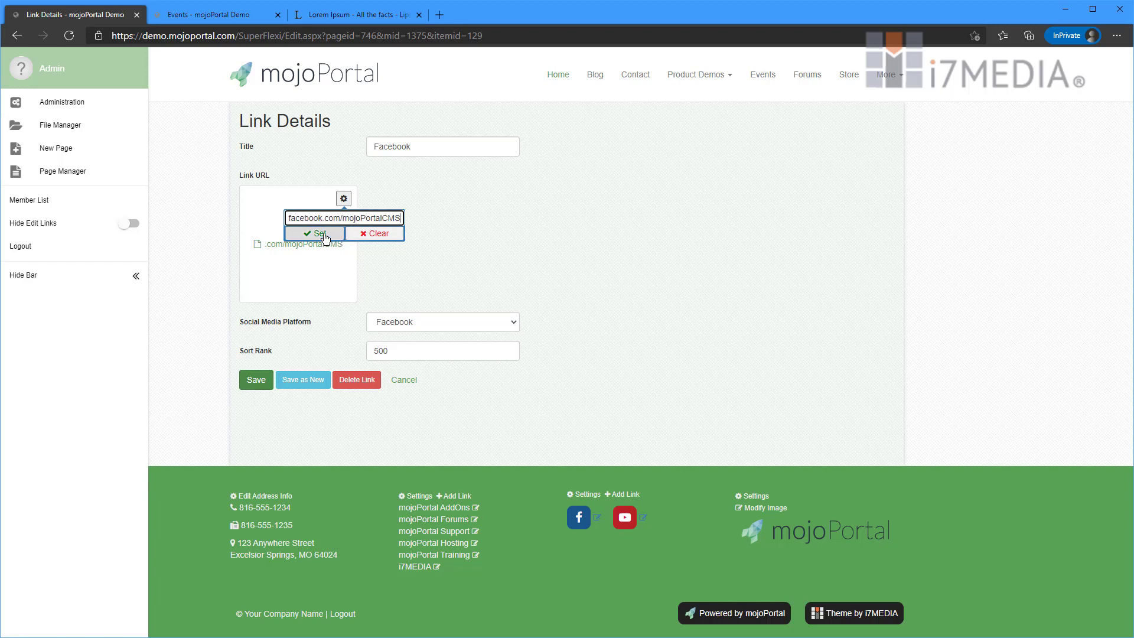
left_click(474, 282)
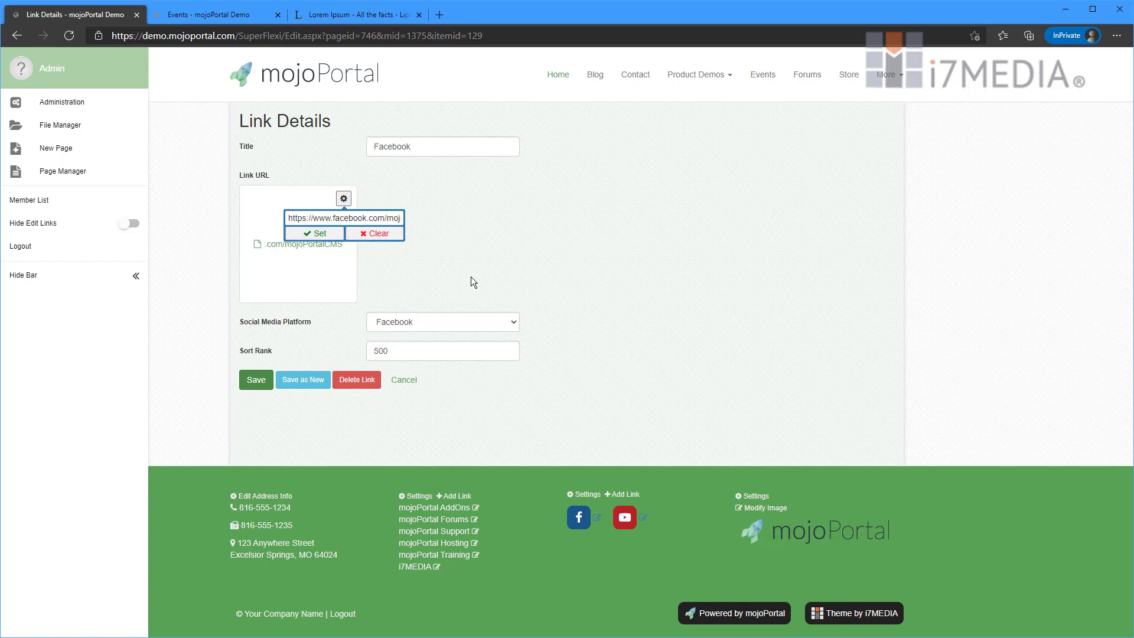
left_click(440, 323)
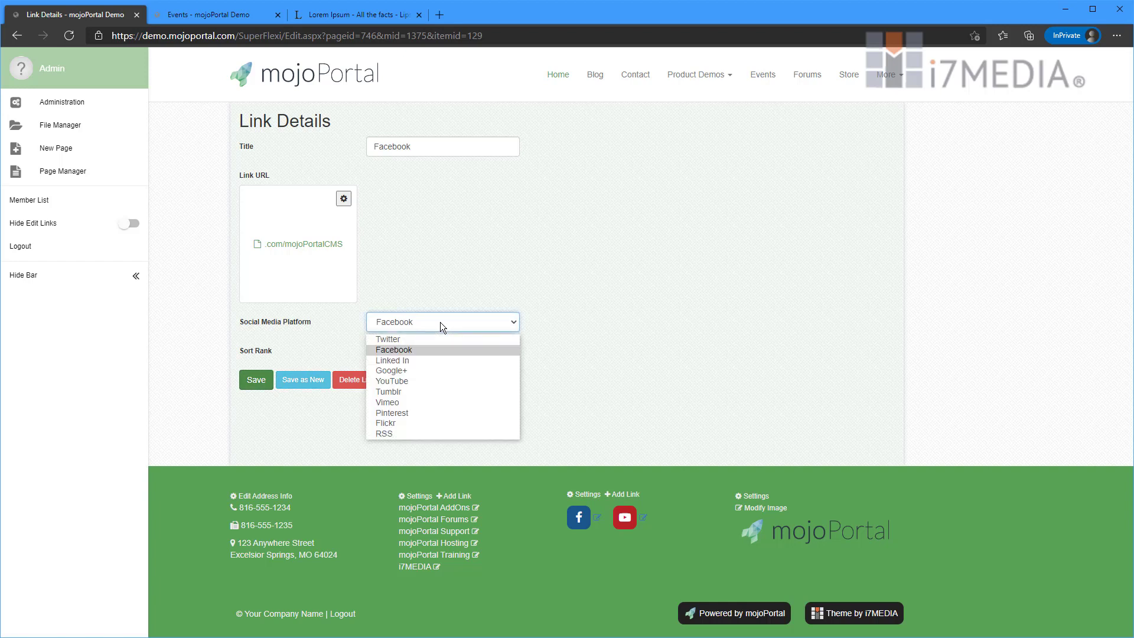
left_click(412, 392)
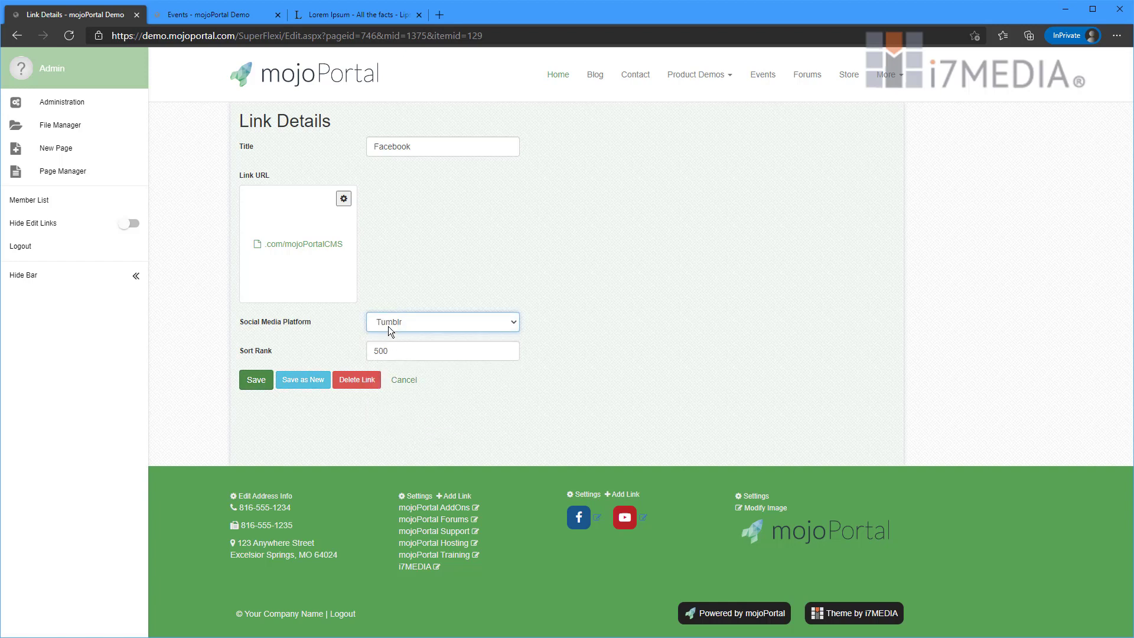
left_click(256, 385)
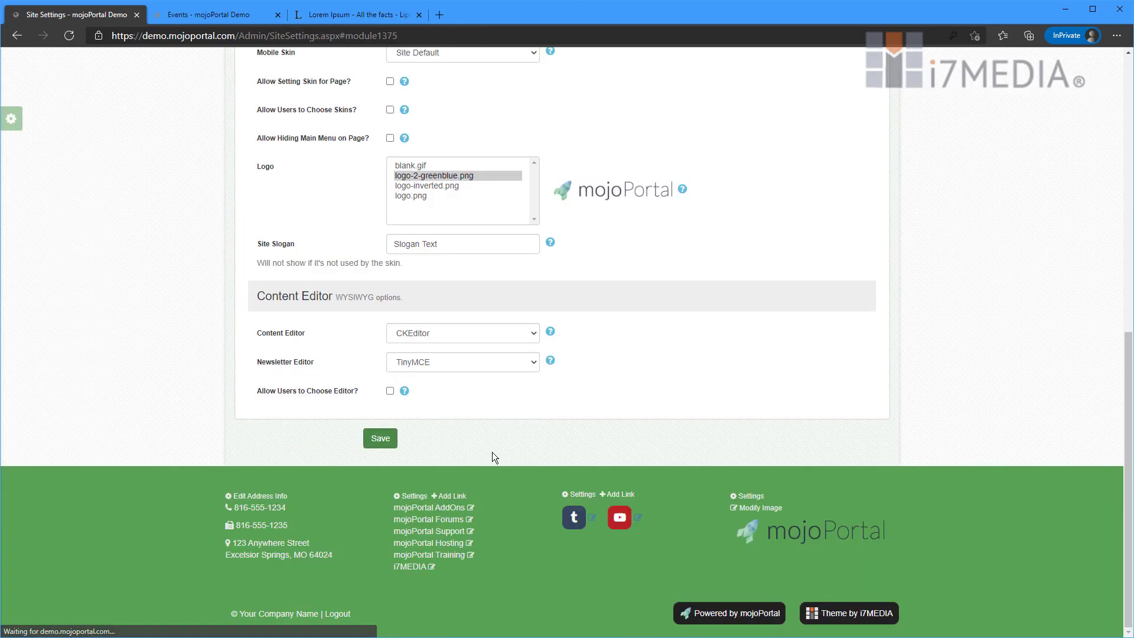
- Change the social link's platform back to Facebook and save it
left_click(591, 518)
left_click(438, 322)
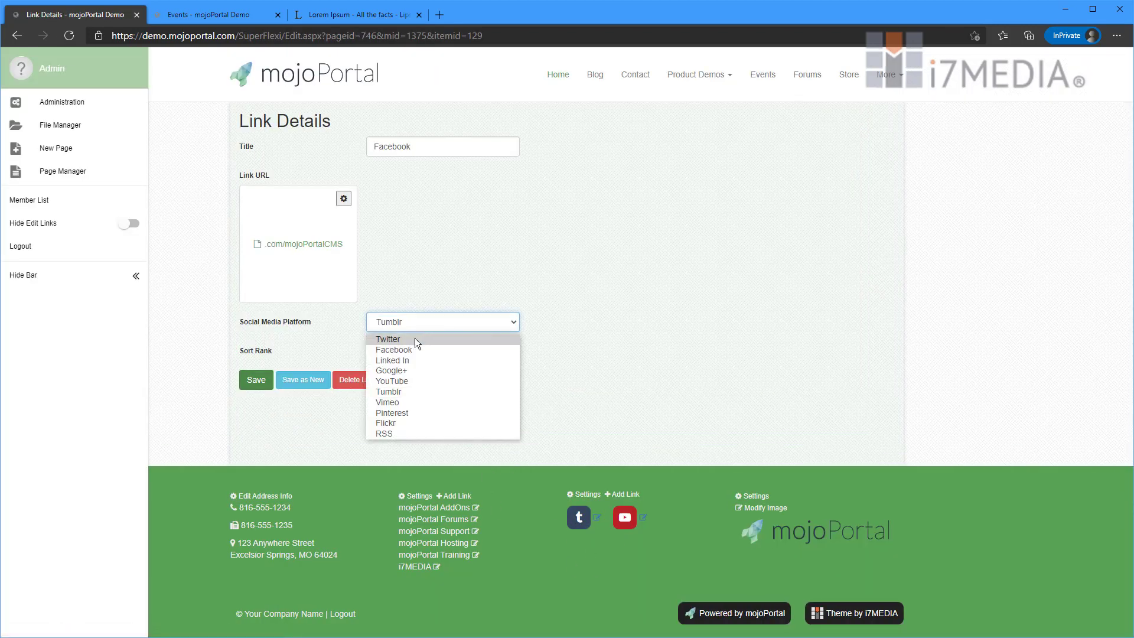
left_click(415, 347)
left_click(256, 380)
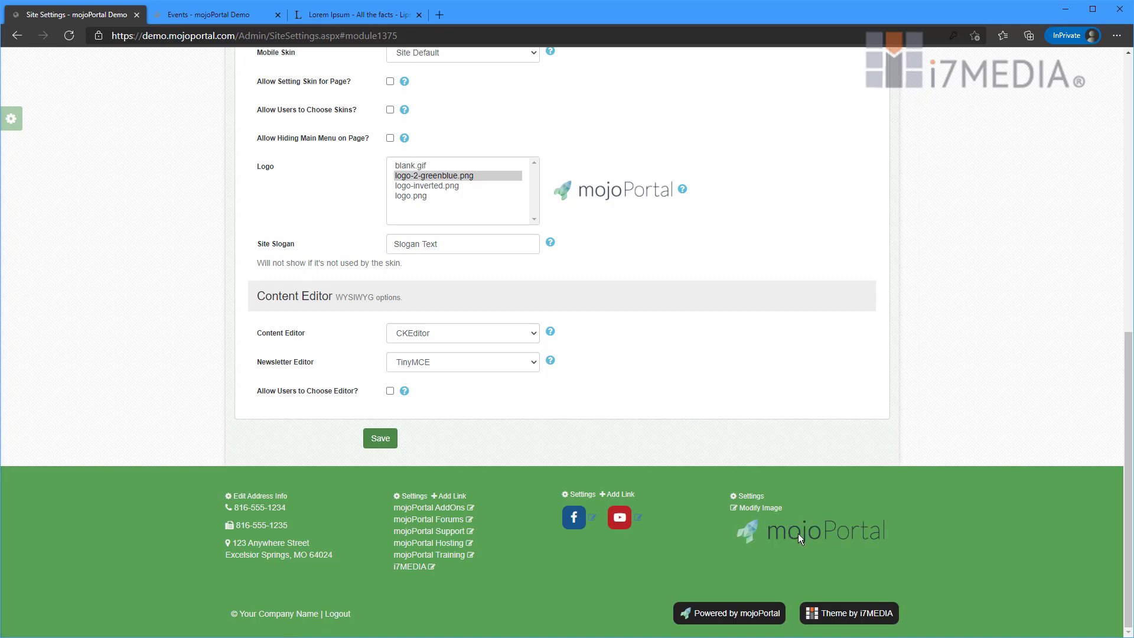
- Choose logos/logo-inverted.png as the footer image
left_click(763, 509)
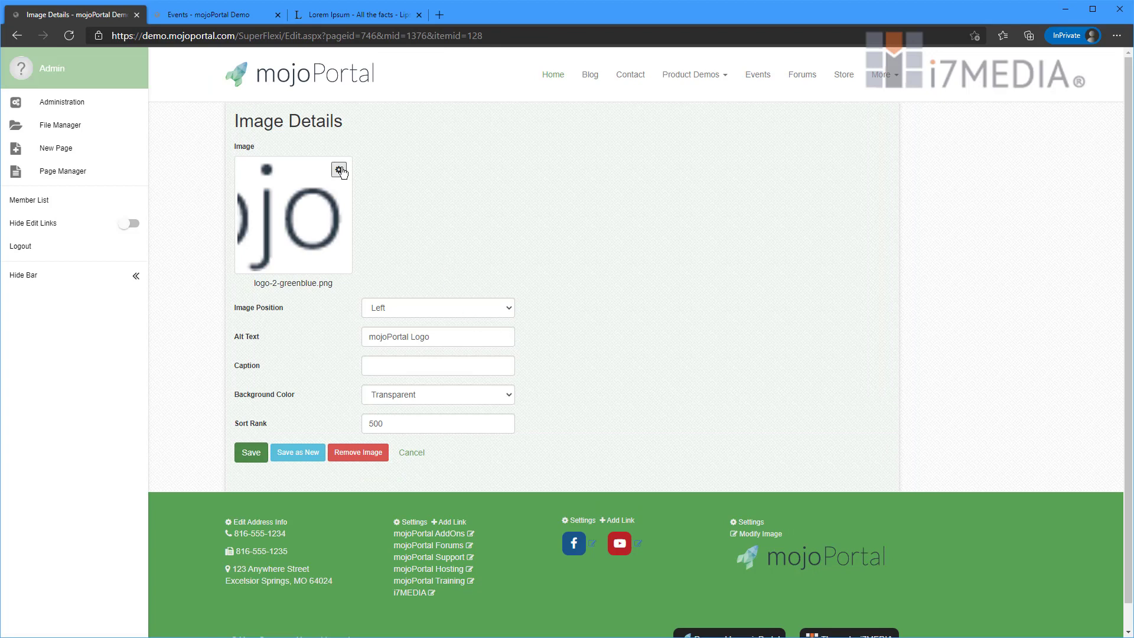
left_click(282, 228)
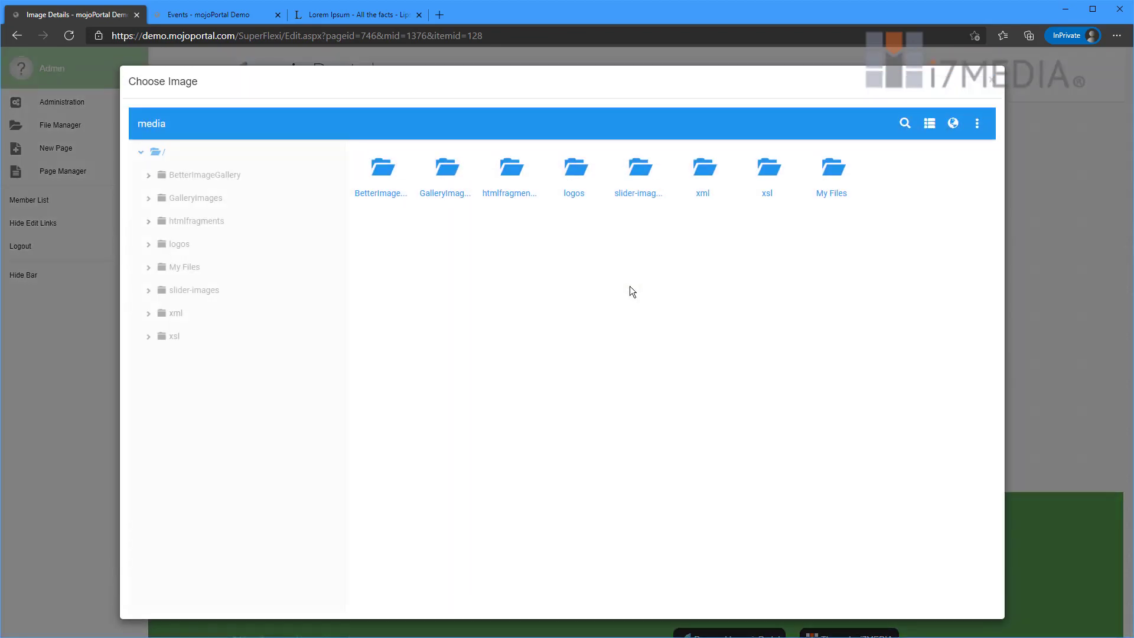
left_click(229, 249)
double_click(501, 191)
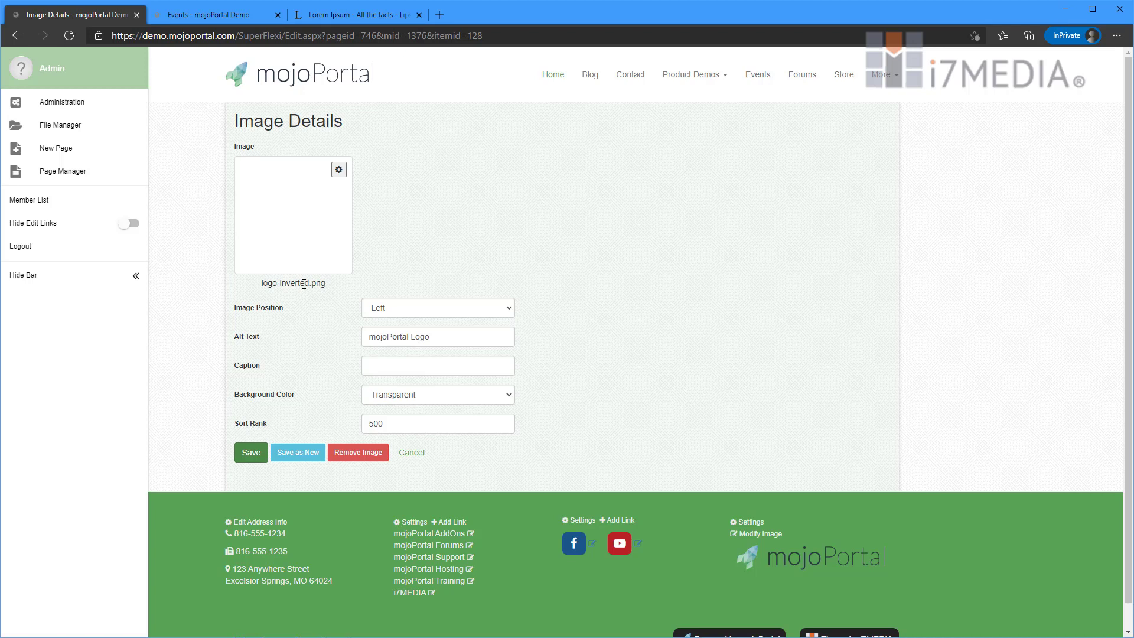
left_click(249, 455)
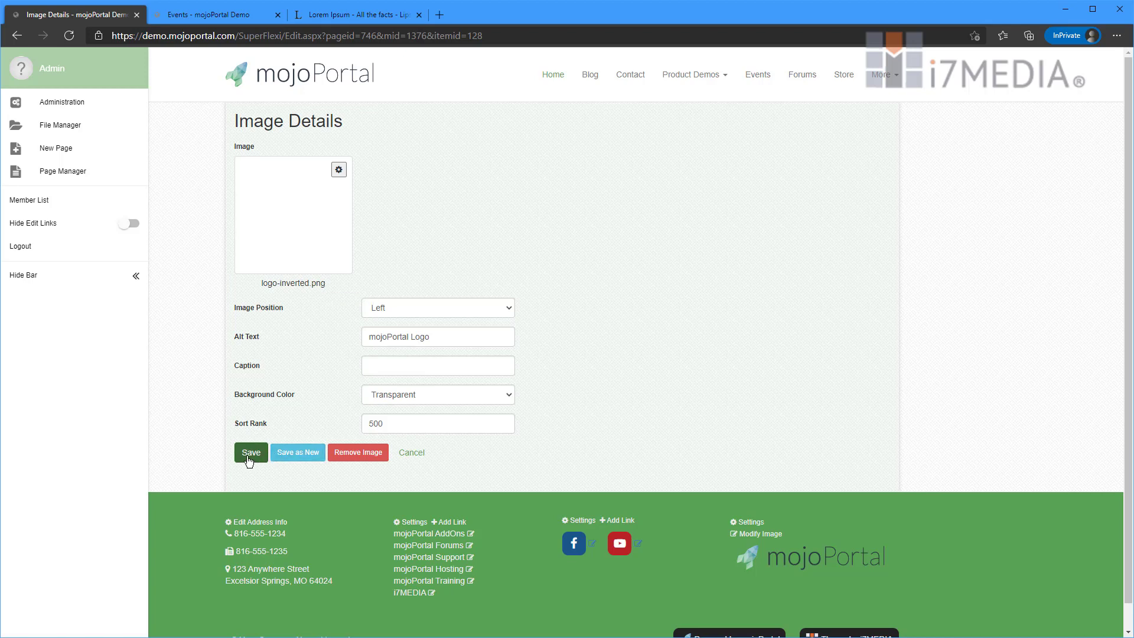
- Right-align the image, caption it 'caption', give it a Dark Gray background, and save
left_click(469, 309)
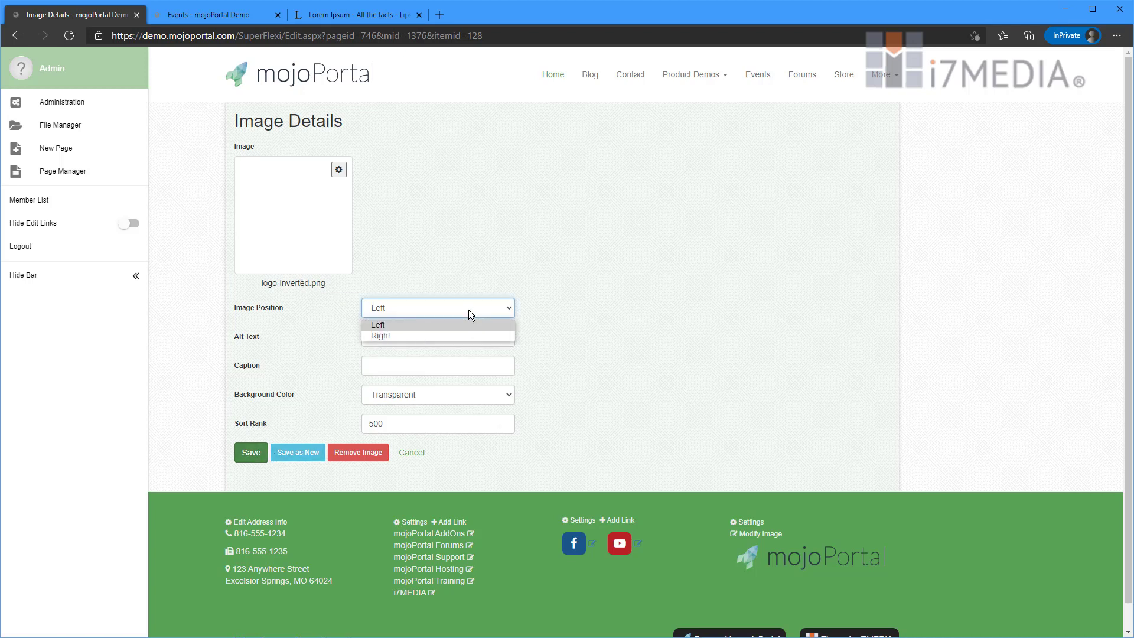
left_click(439, 335)
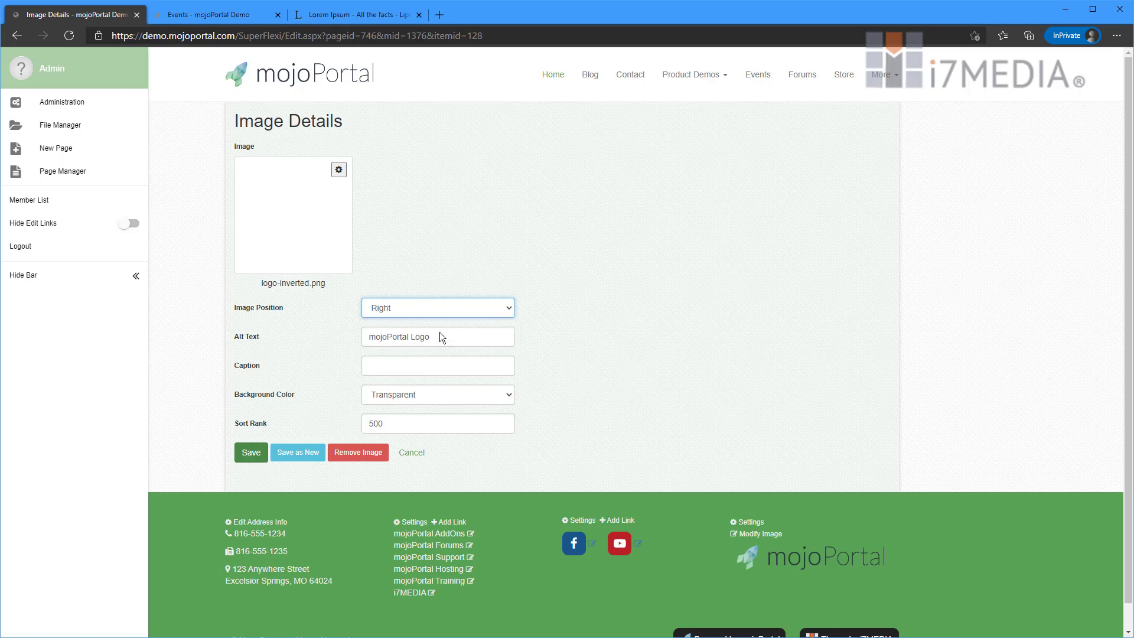
left_click(426, 367)
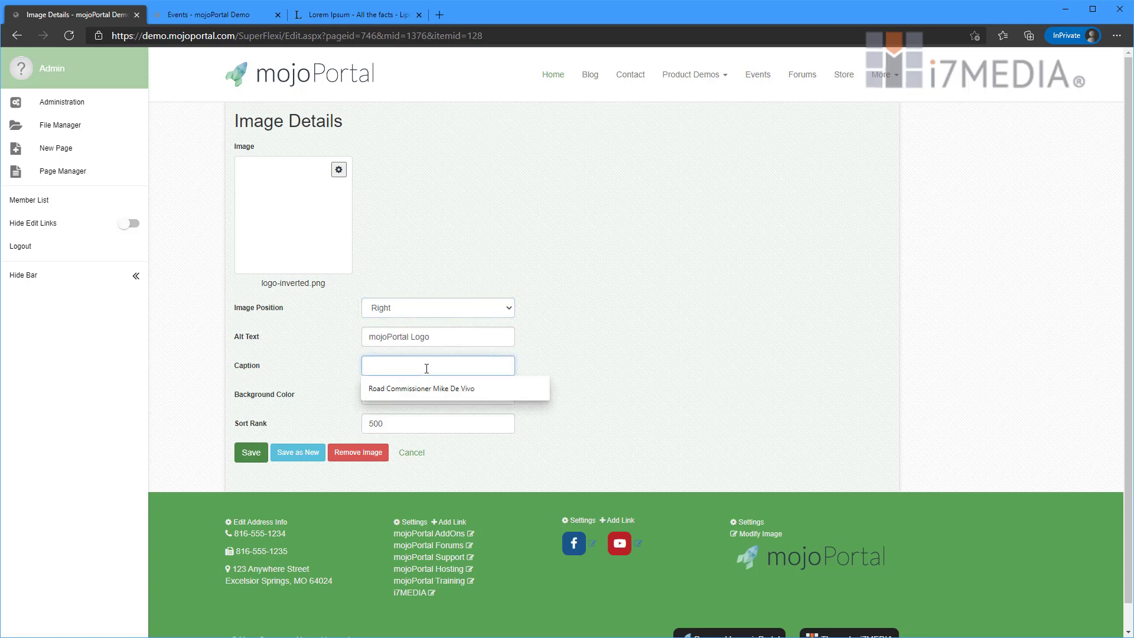
type("caption")
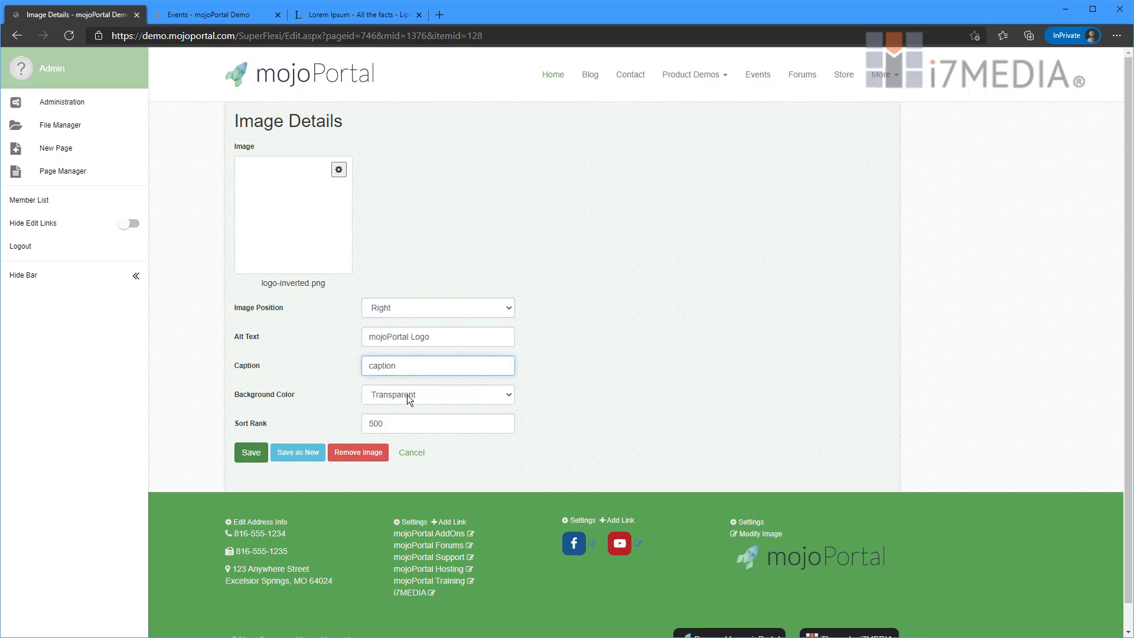
left_click(407, 395)
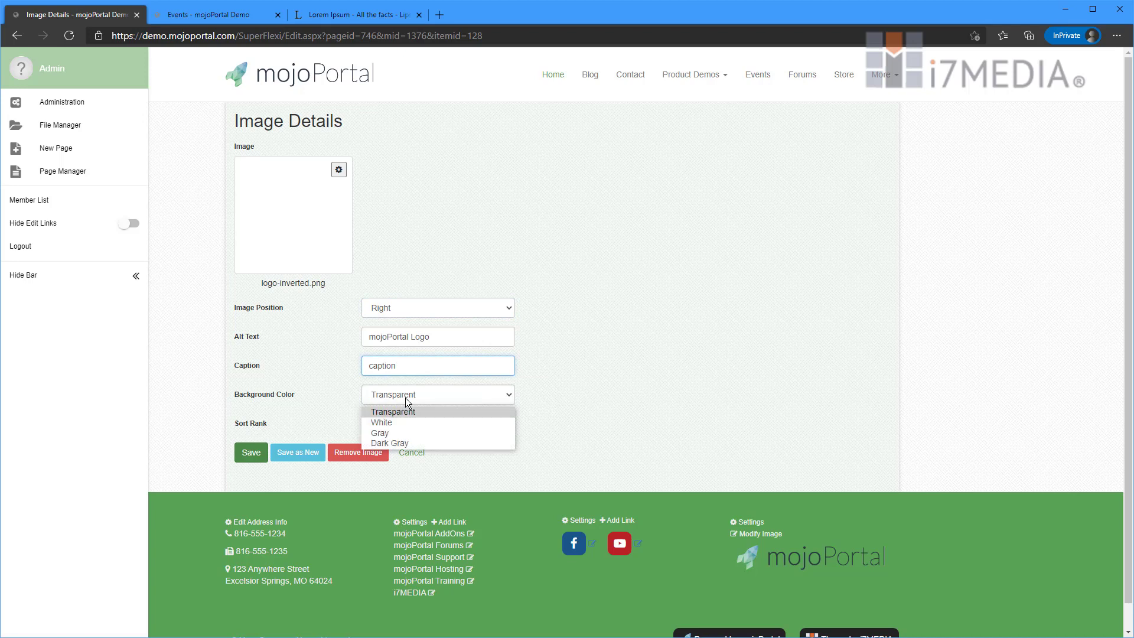
left_click(402, 443)
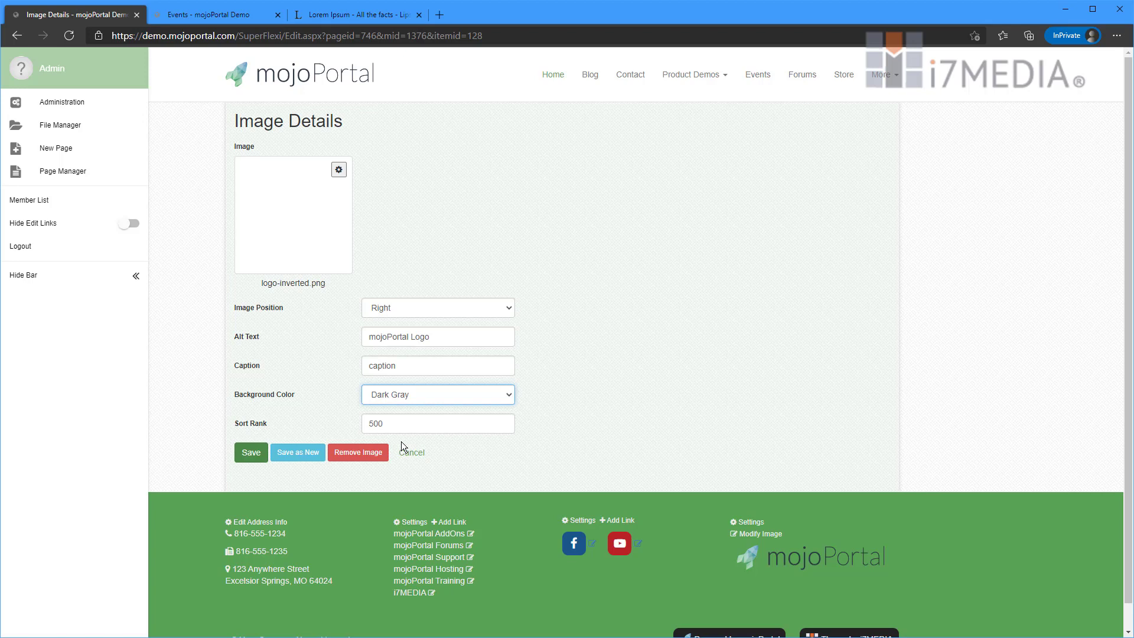
left_click(248, 452)
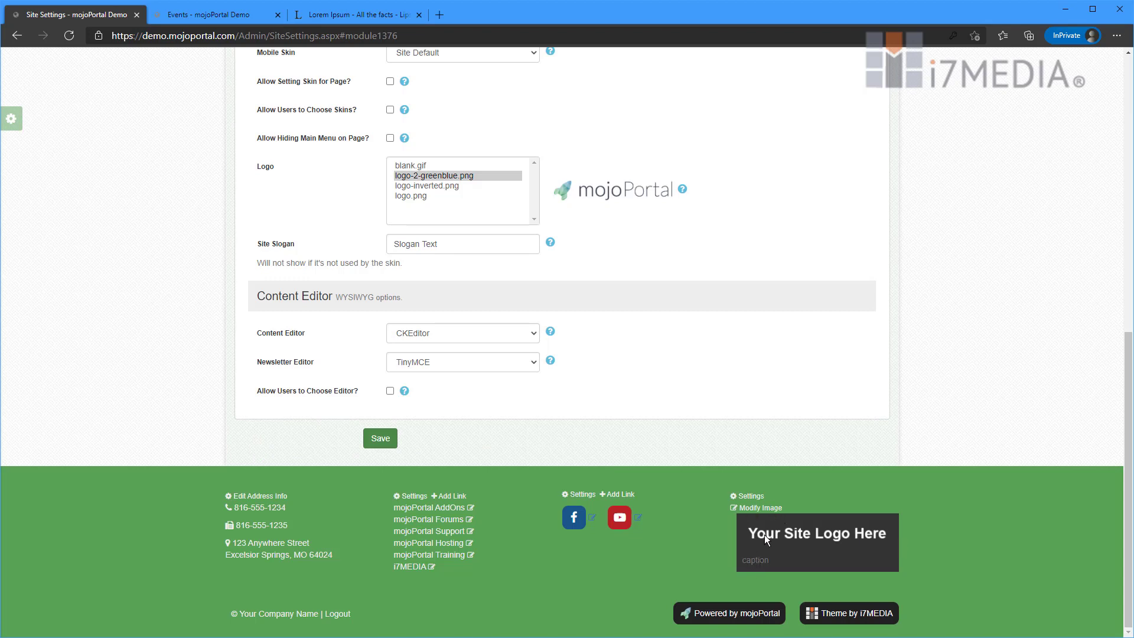
- Set the footer image background to Transparent, clear its caption, and save
left_click(761, 508)
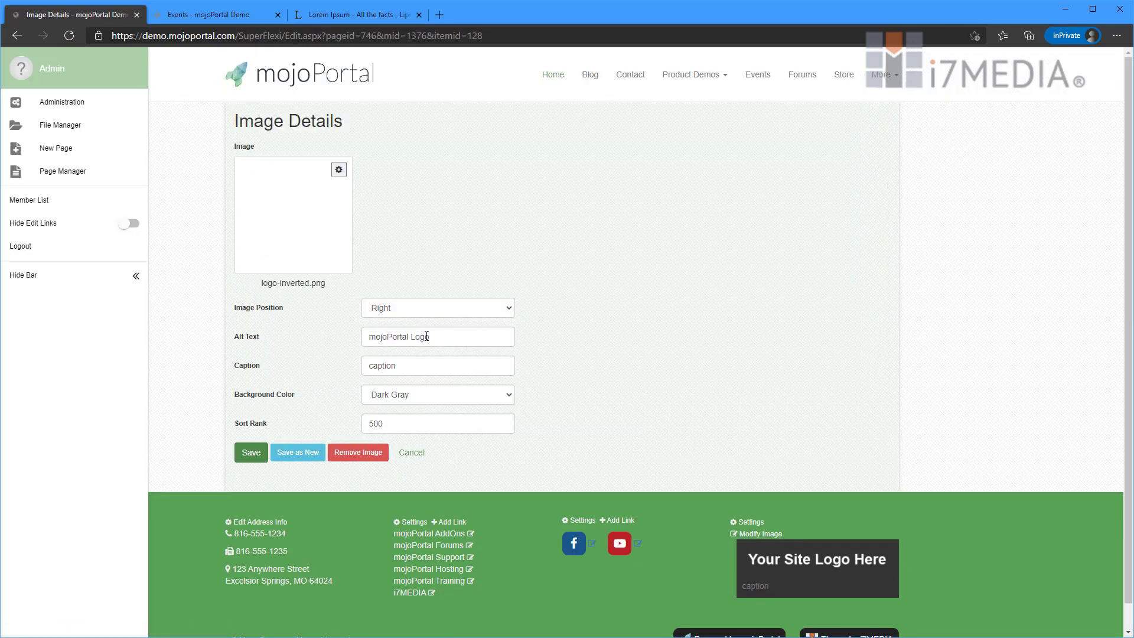
left_click(420, 395)
left_click(444, 408)
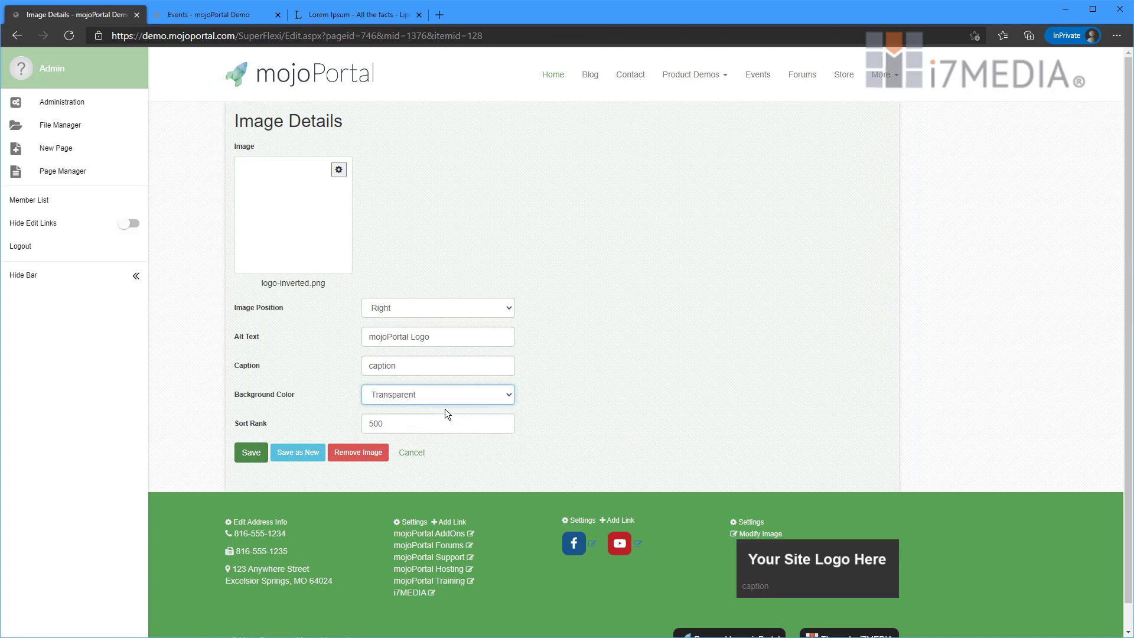
double_click(419, 366)
key("BackSpace")
key("shift+Tab")
left_click(251, 453)
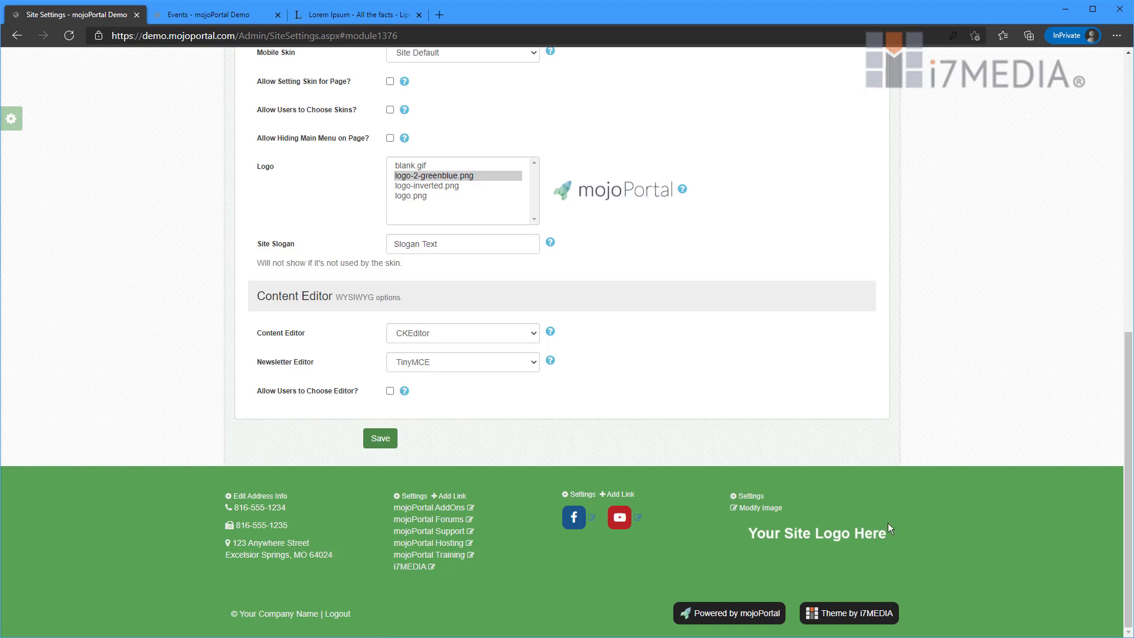
- Swap the footer image back to logos/logo-2-greenblue.png and save
left_click(767, 509)
left_click(301, 213)
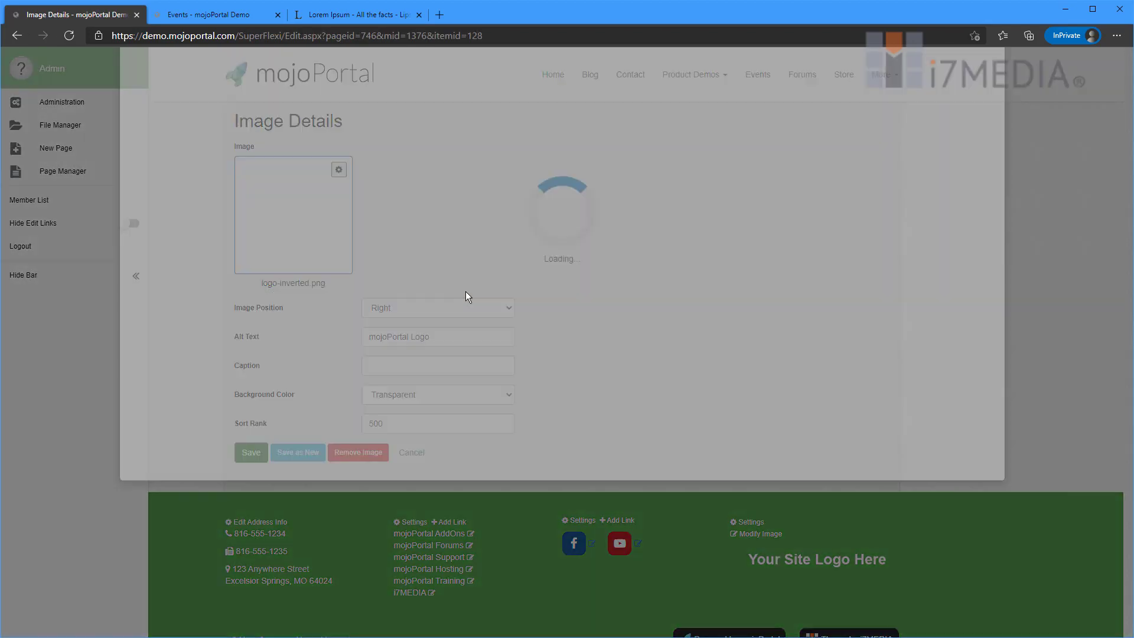
double_click(576, 195)
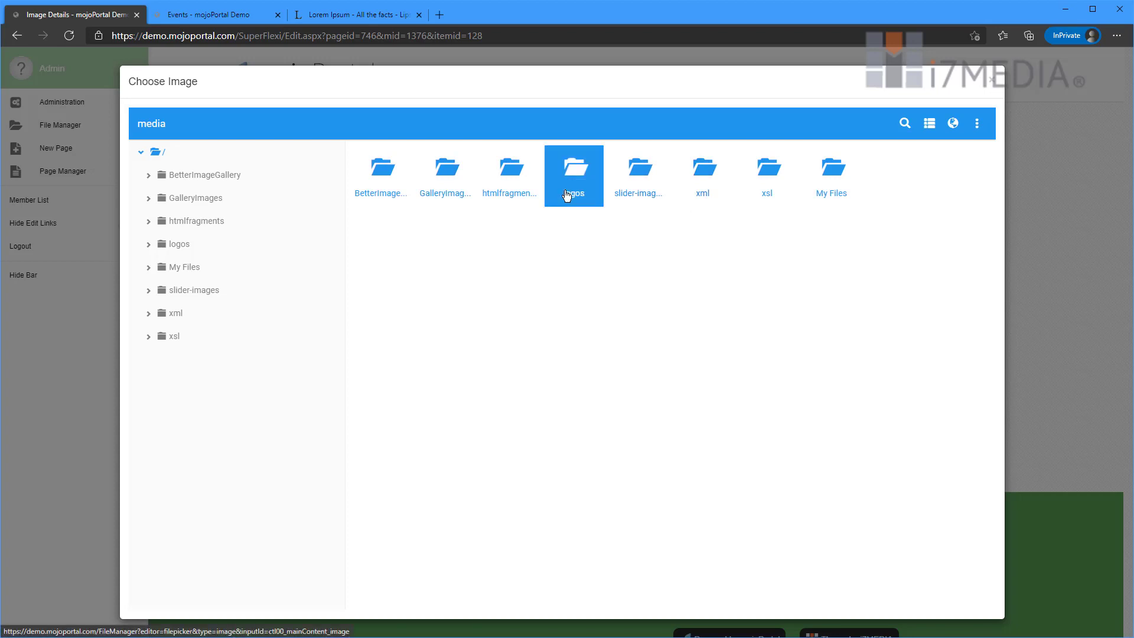
double_click(437, 195)
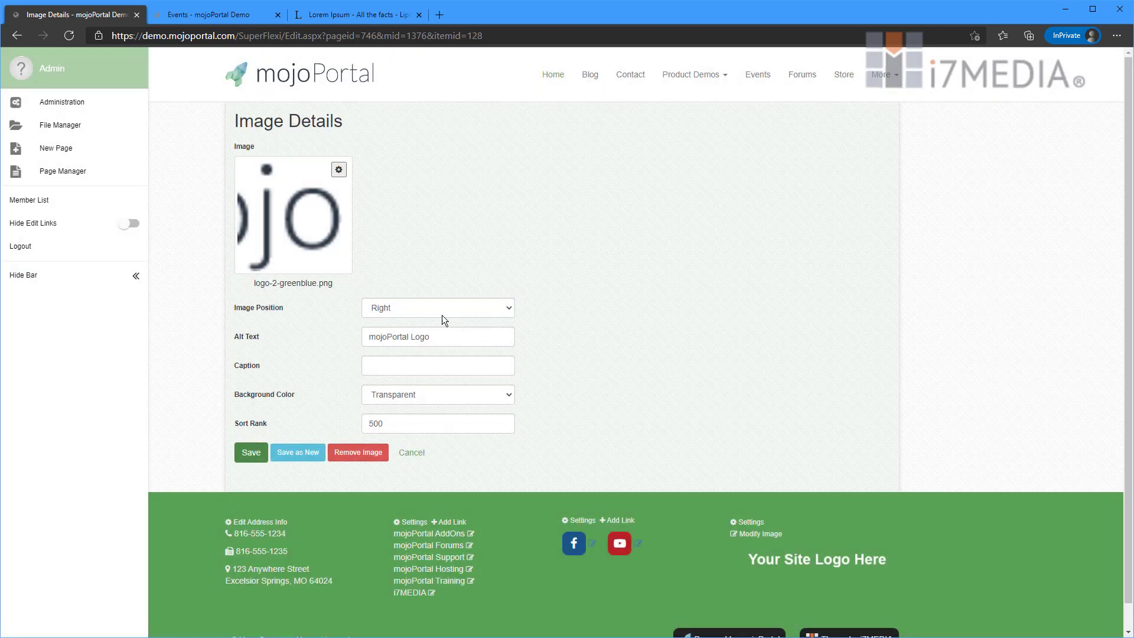
left_click(247, 454)
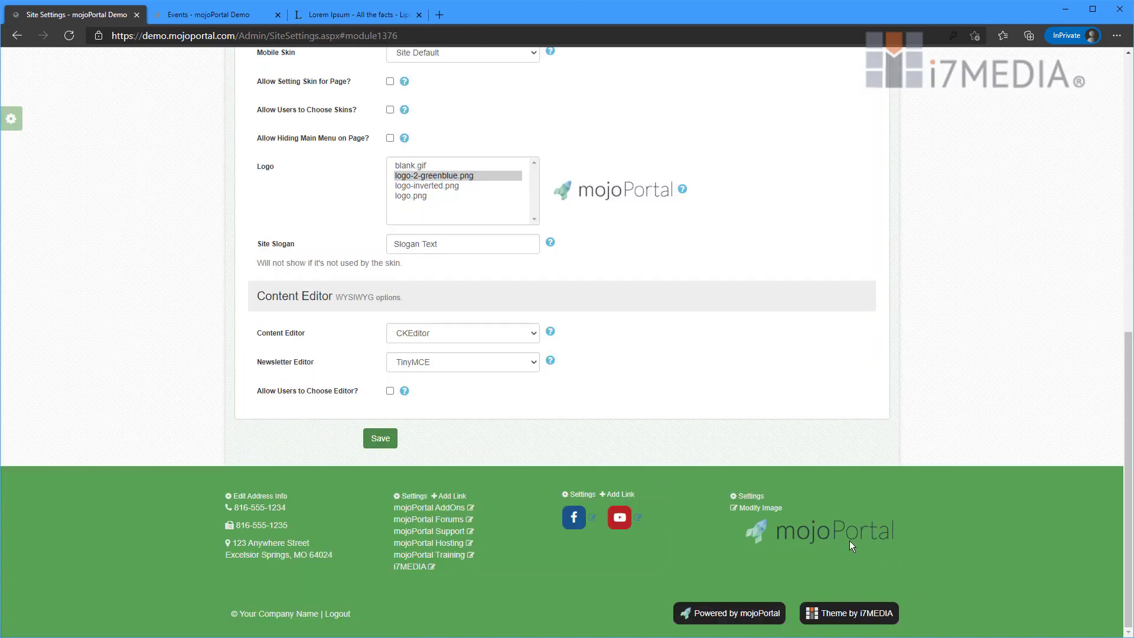
- Return to the demo home page via the logo, then show the Events calendar
scroll(849, 541, "up", 8)
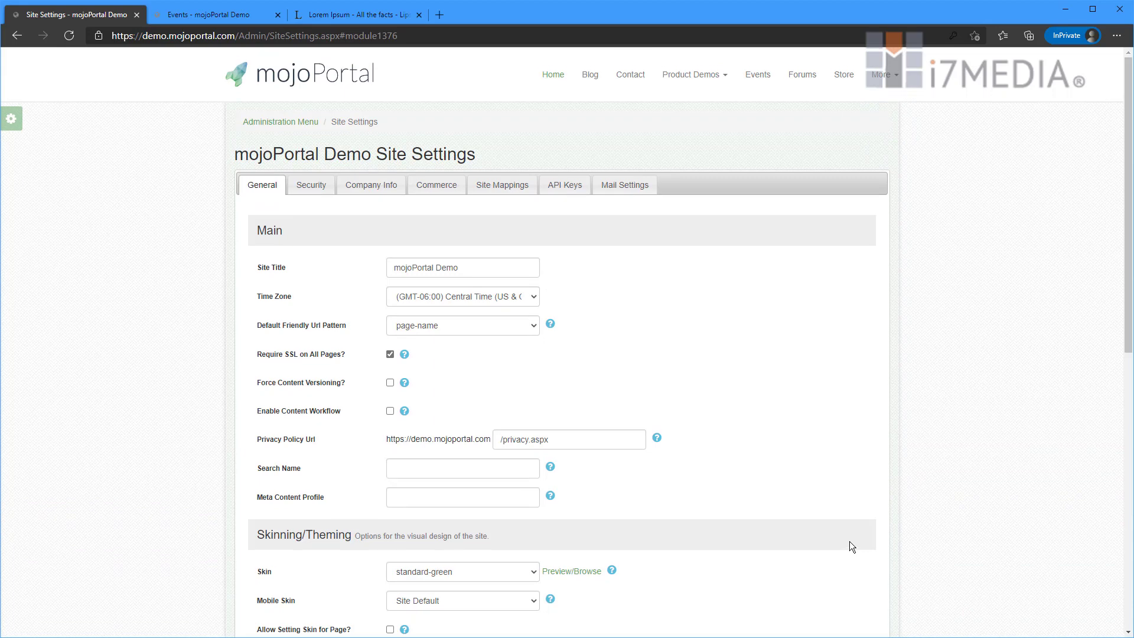
left_click(333, 79)
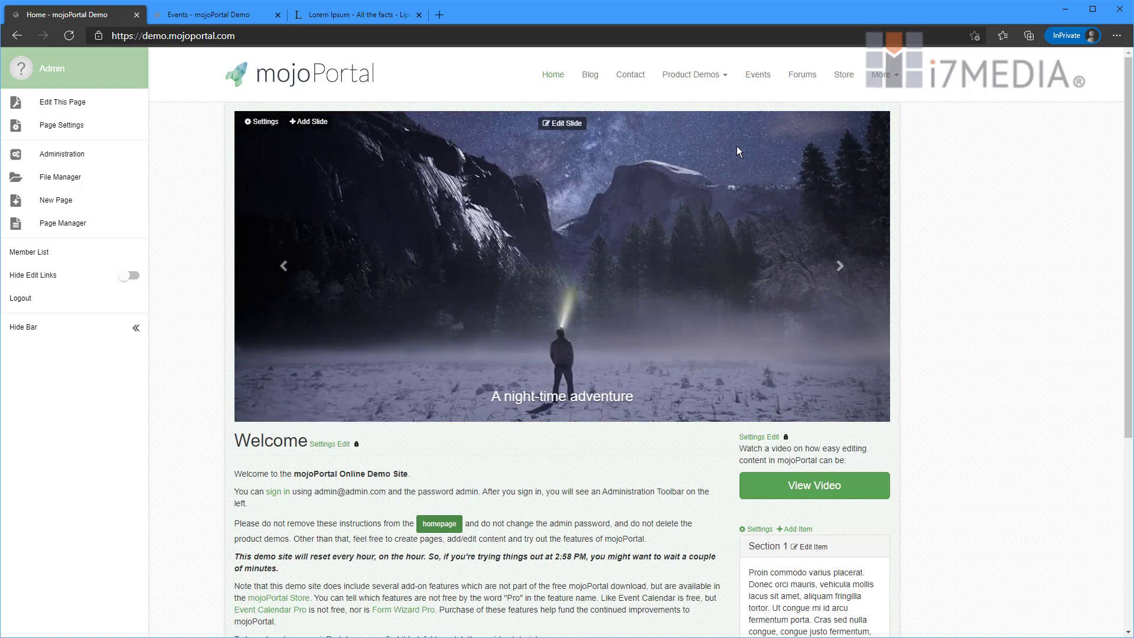
left_click(251, 17)
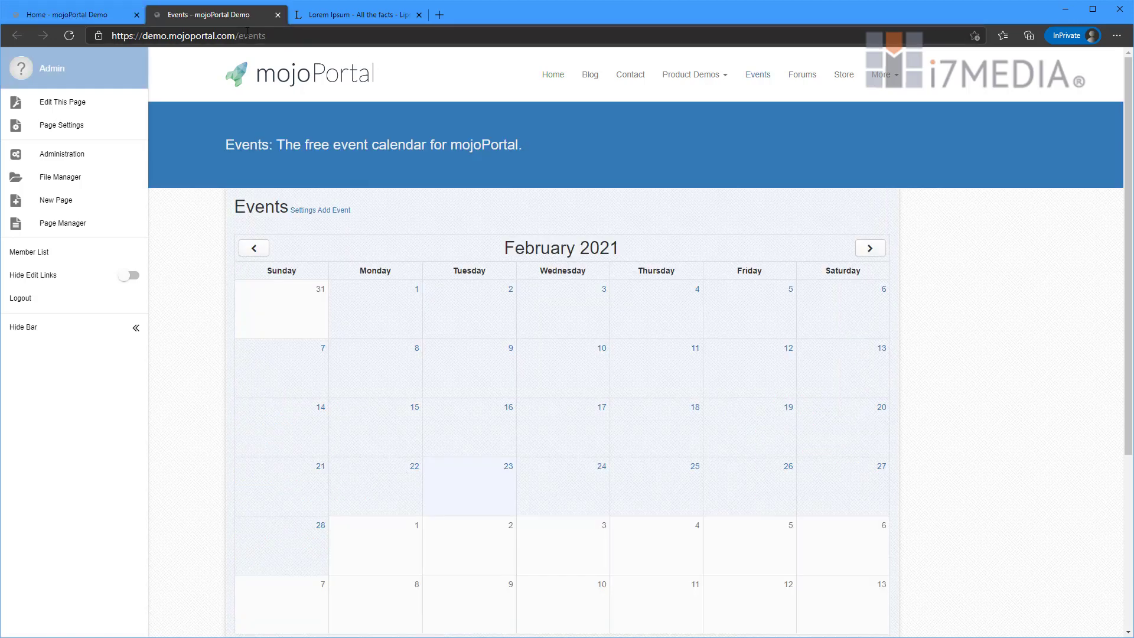
- Load mojoportal.com from the address bar and open its Forums section
left_click(247, 31)
type("mojoportal")
key("Return")
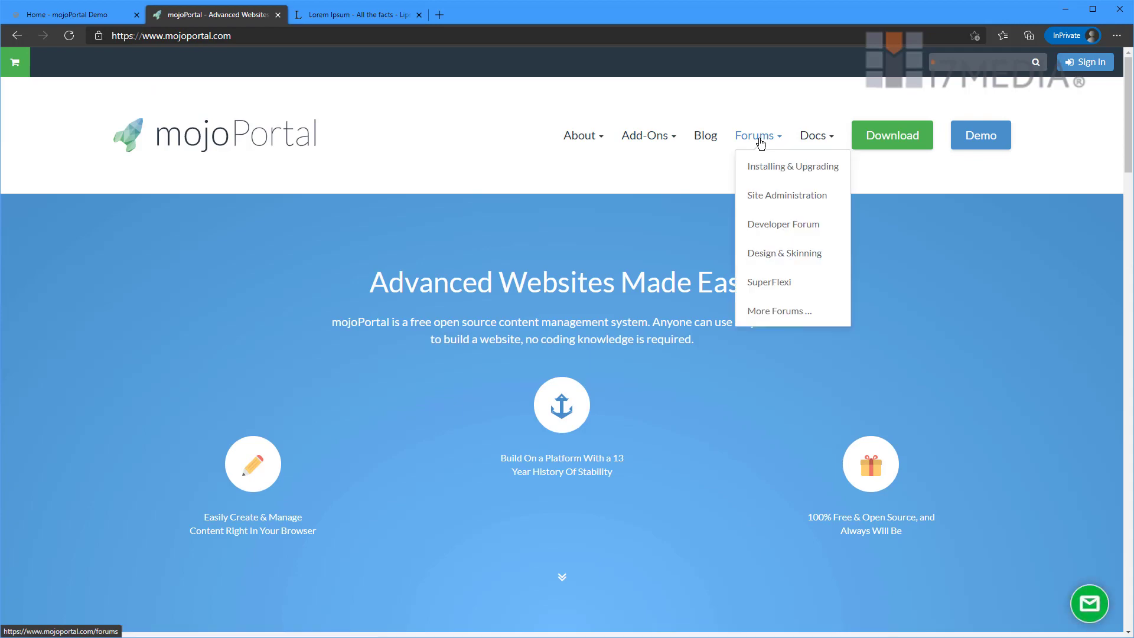
left_click(759, 139)
scroll(501, 324, "down", 5)
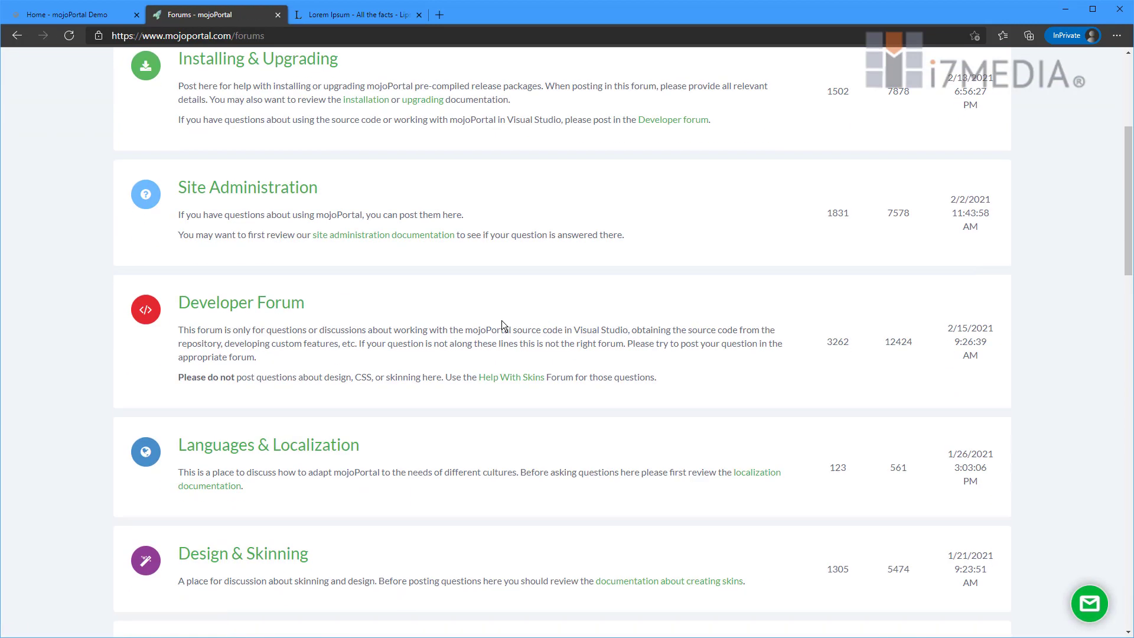
scroll(502, 320, "up", 5)
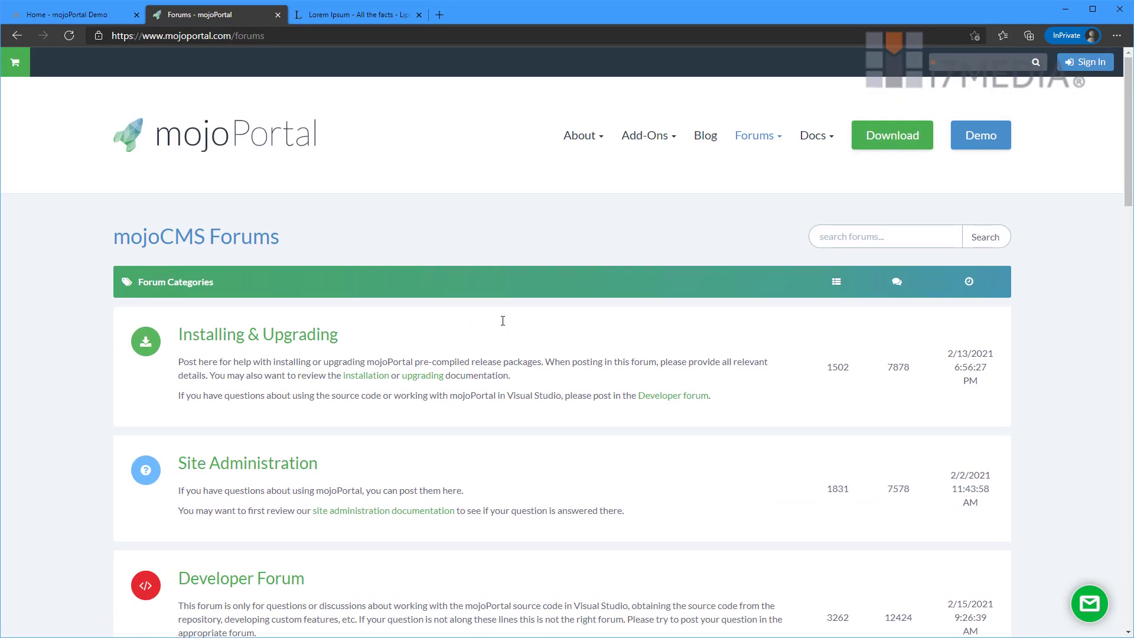